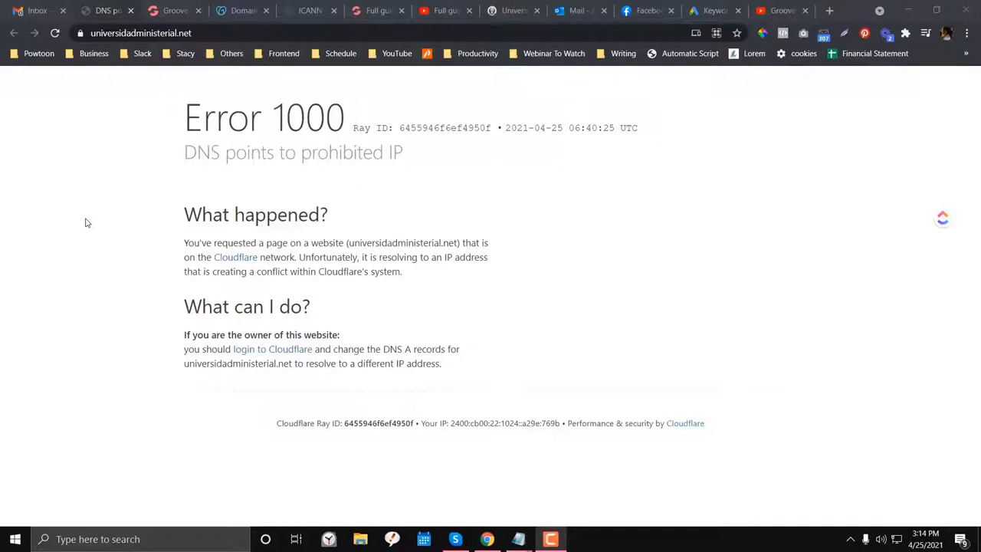
# - Switch to the GrooveFunnels Domains page listing Cloudflare nameservers dora and major.ns.cloudflare.com
pyautogui.click(161, 13)
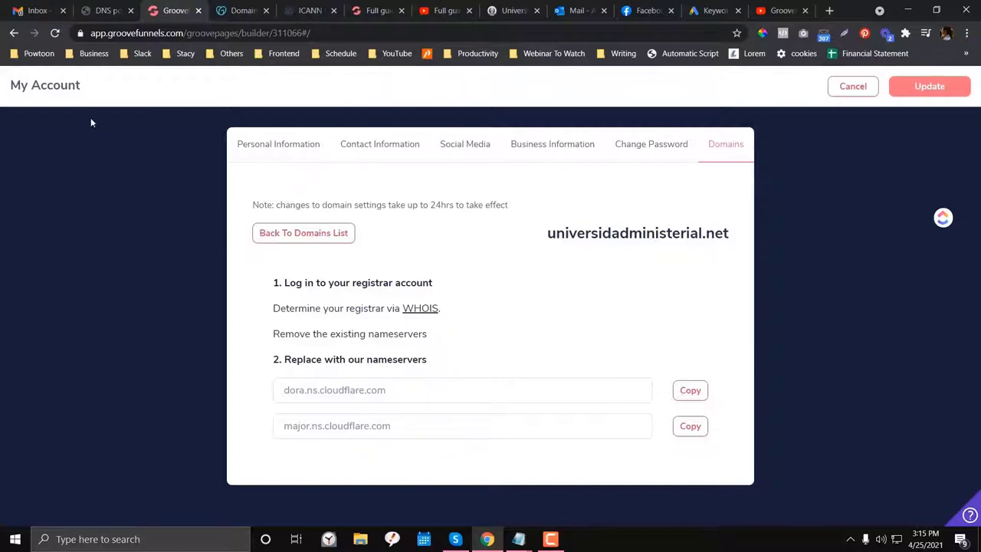
# - Cancel out of the account page and reload the timed-out session to reopen the page builder
pyautogui.click(851, 86)
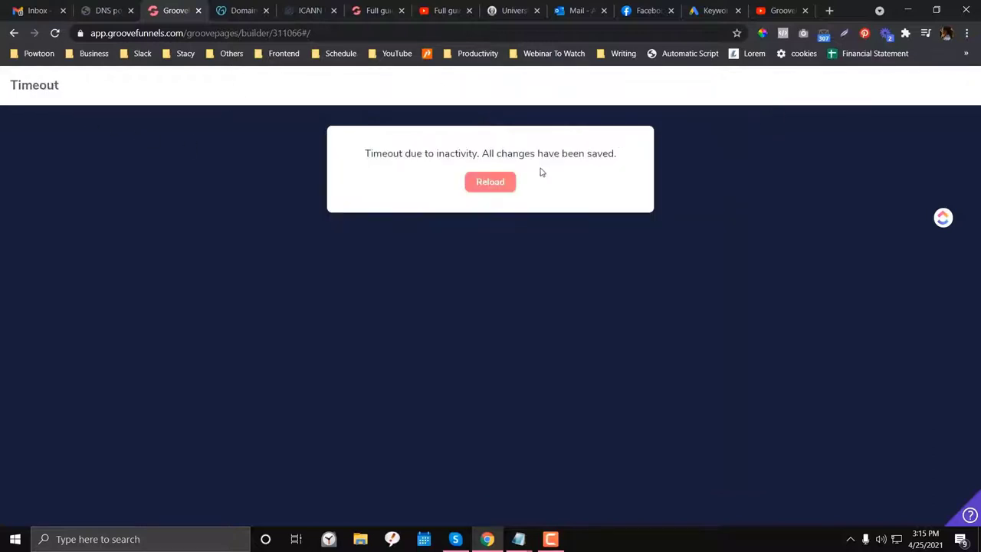
pyautogui.click(483, 182)
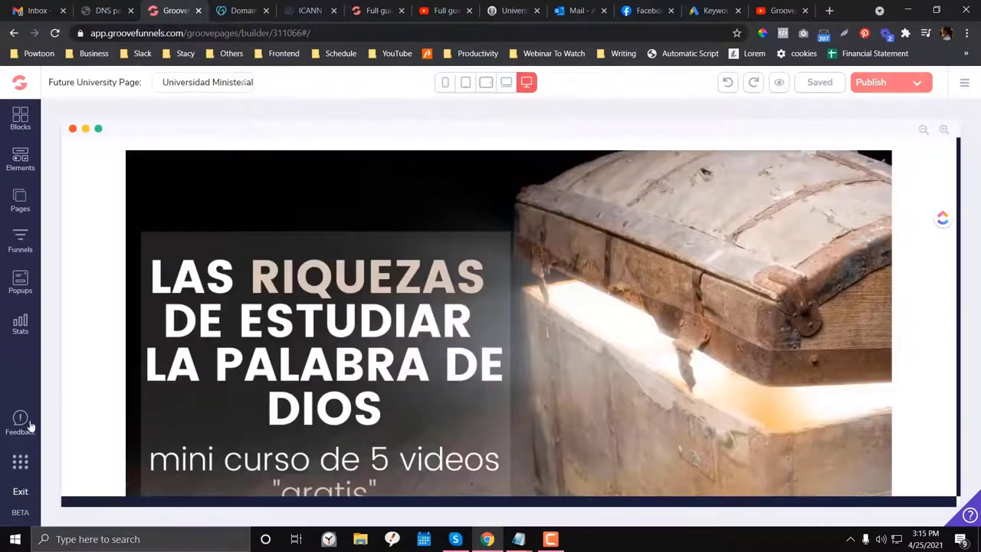
# - Browse the Switch to panel's GrooveFunnels apps, then exit via the logo to the Overview dashboard
pyautogui.click(33, 467)
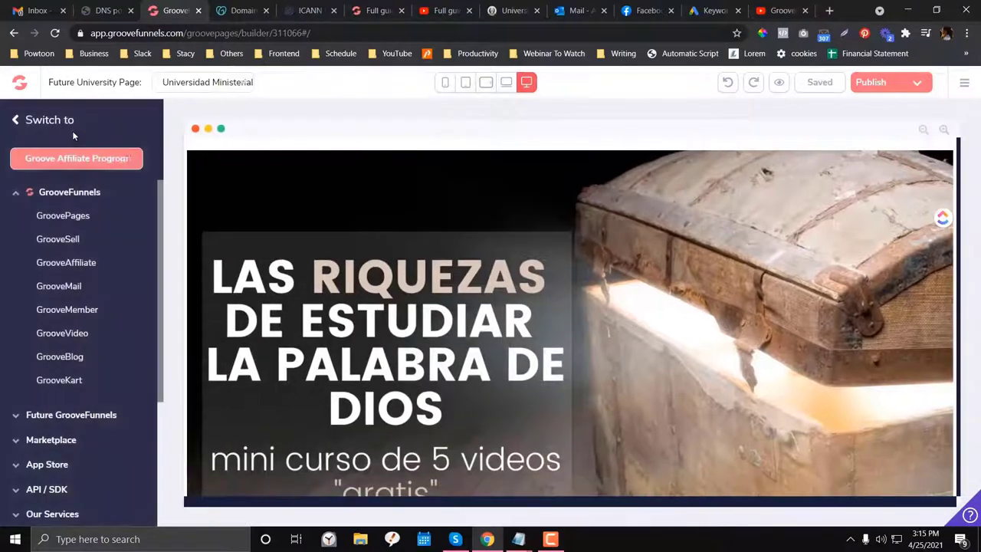
pyautogui.click(87, 198)
pyautogui.click(78, 199)
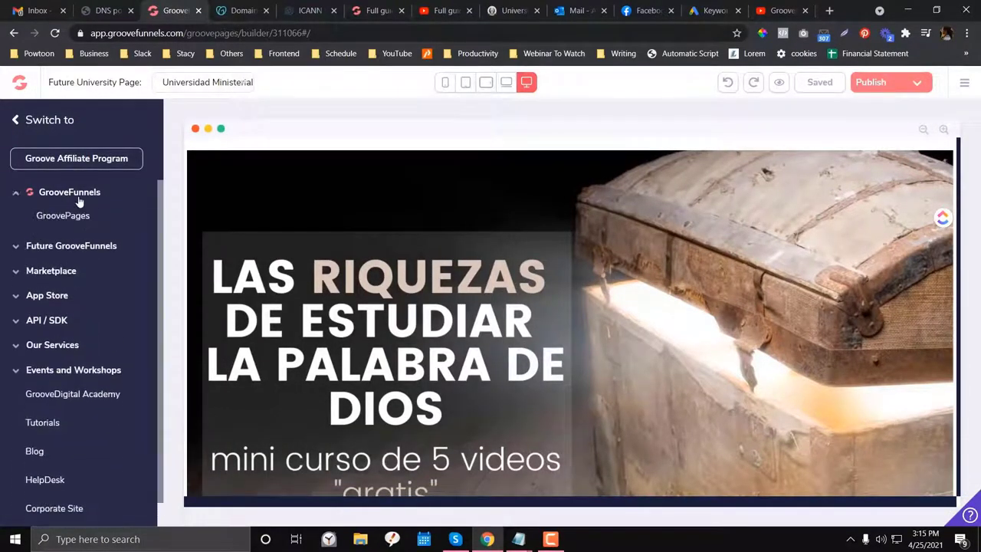
pyautogui.click(70, 194)
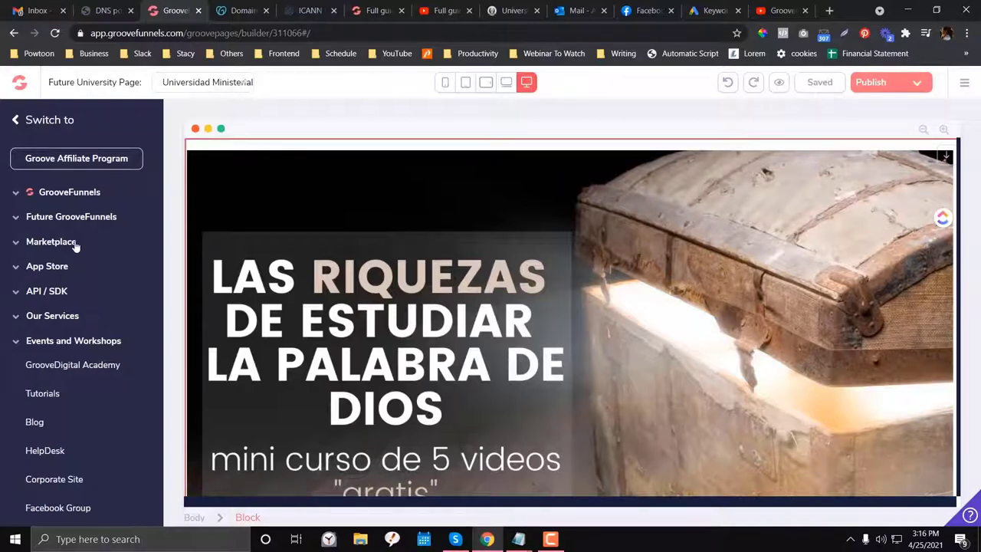
pyautogui.click(19, 120)
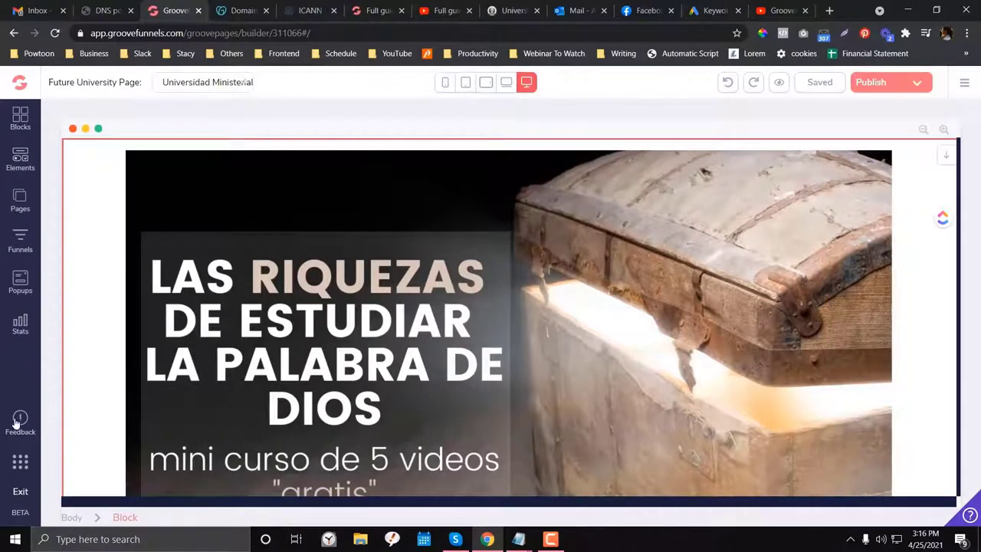
pyautogui.click(19, 122)
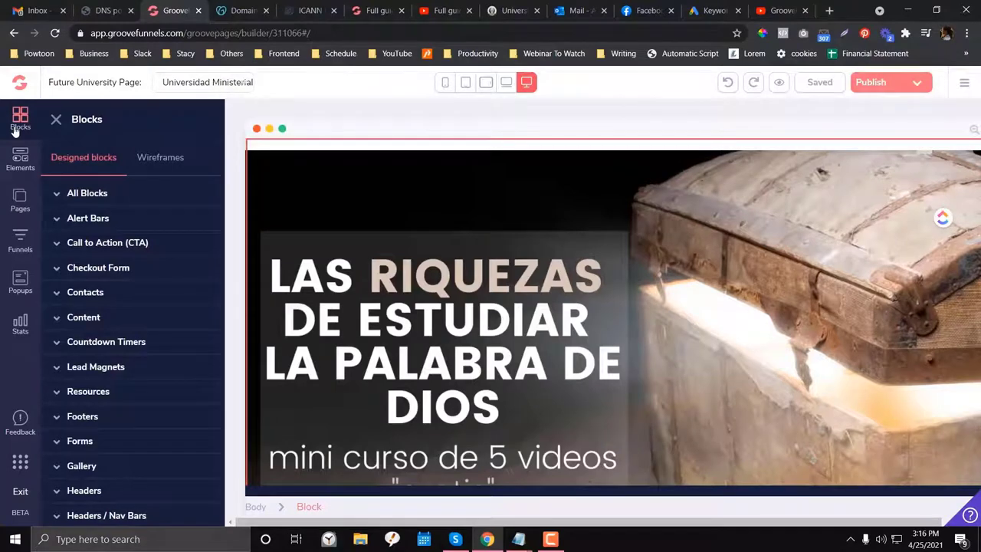
pyautogui.click(21, 86)
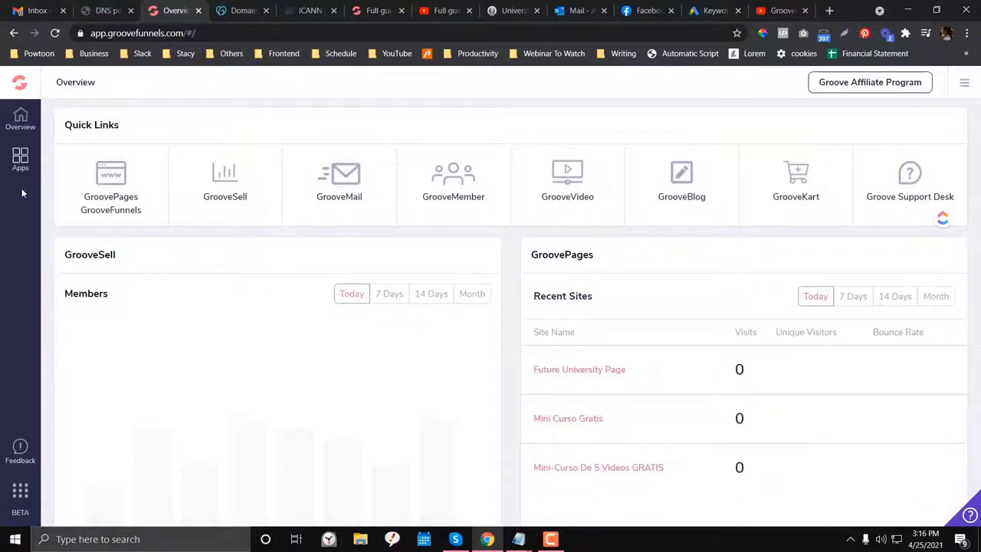
# - Navigate through the Apps panel and account menu to the GroovePages My Sites list
pyautogui.scroll(-2, 590, 331)
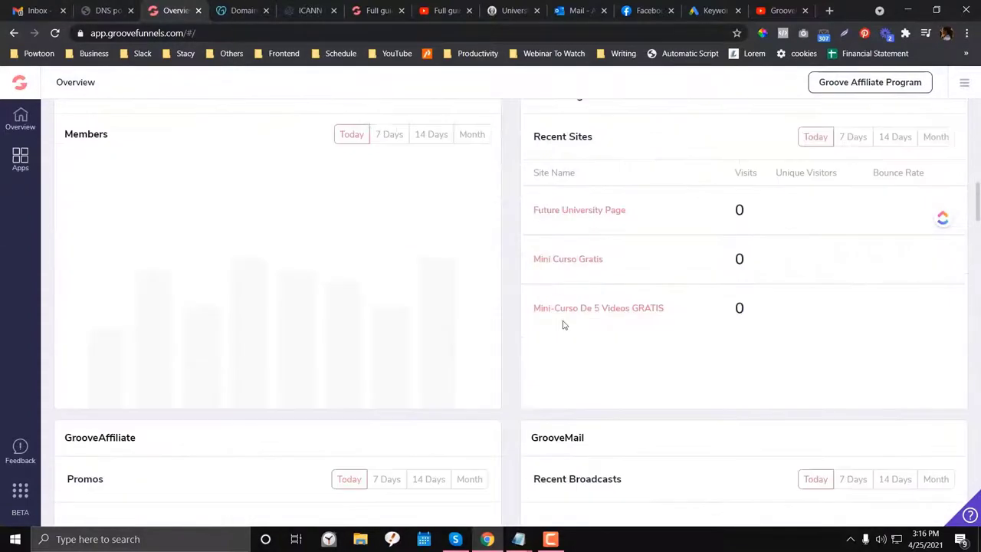
pyautogui.scroll(1, 545, 186)
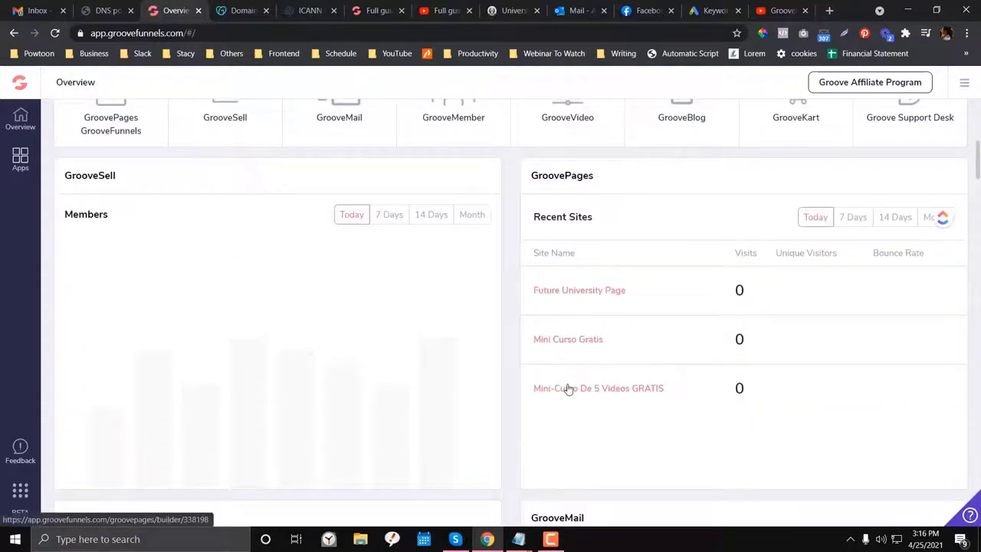
pyautogui.click(20, 158)
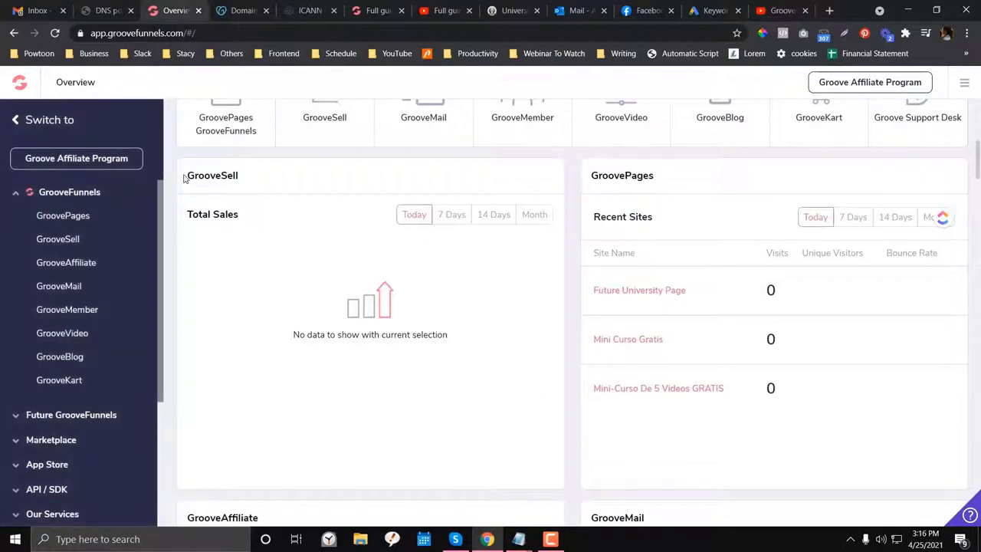
pyautogui.click(36, 124)
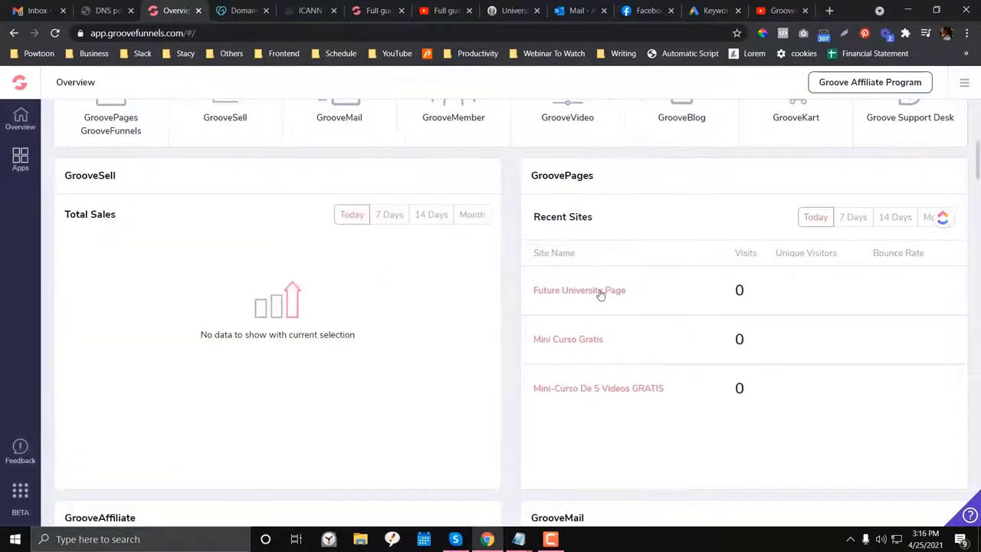
pyautogui.scroll(-1, 687, 276)
pyautogui.scroll(3, 688, 276)
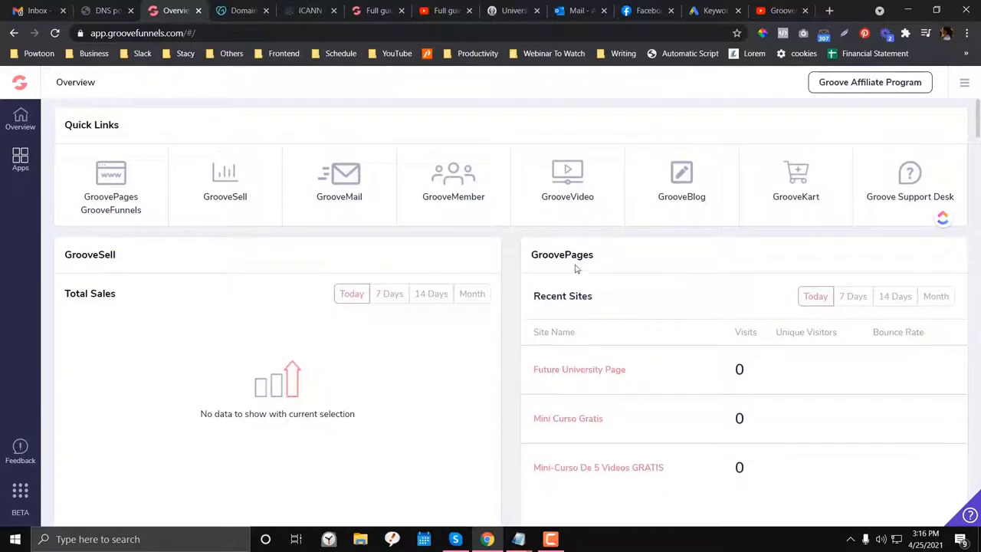
pyautogui.click(958, 84)
pyautogui.click(18, 493)
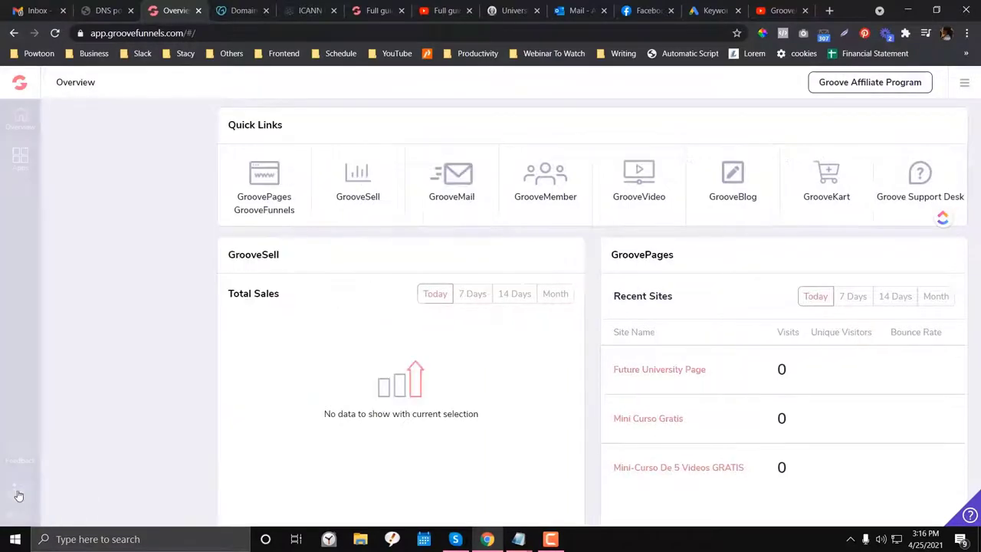
pyautogui.scroll(-5, 46, 494)
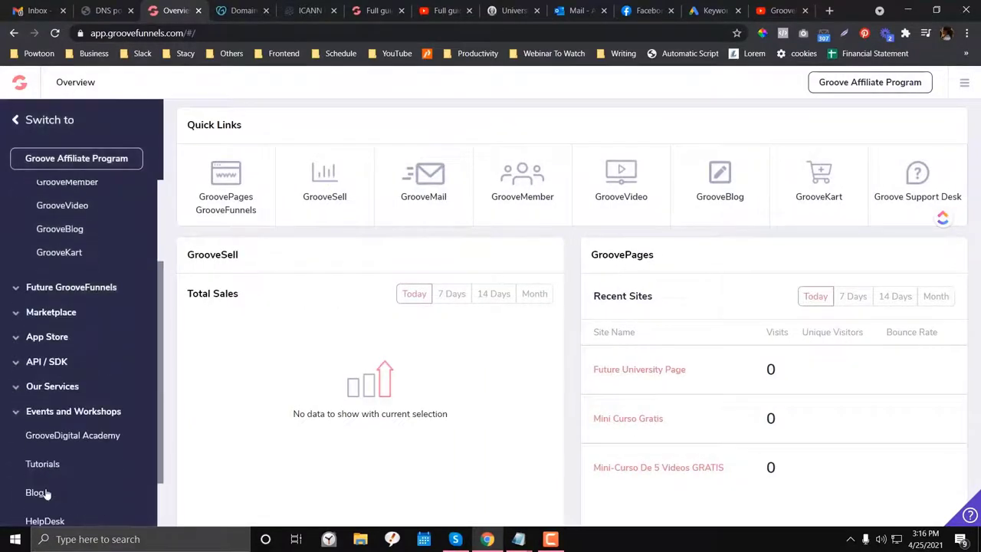
pyautogui.scroll(3, 53, 491)
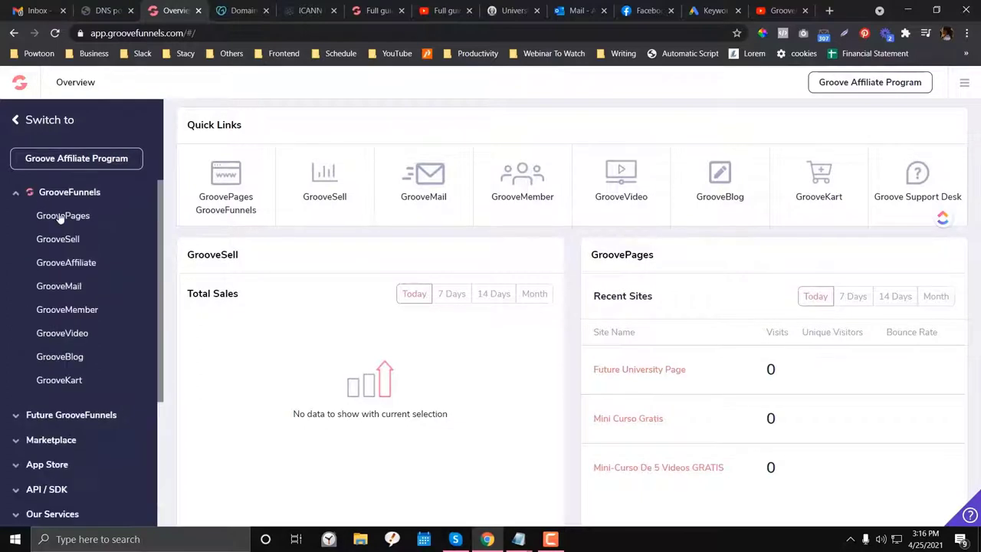
pyautogui.click(94, 220)
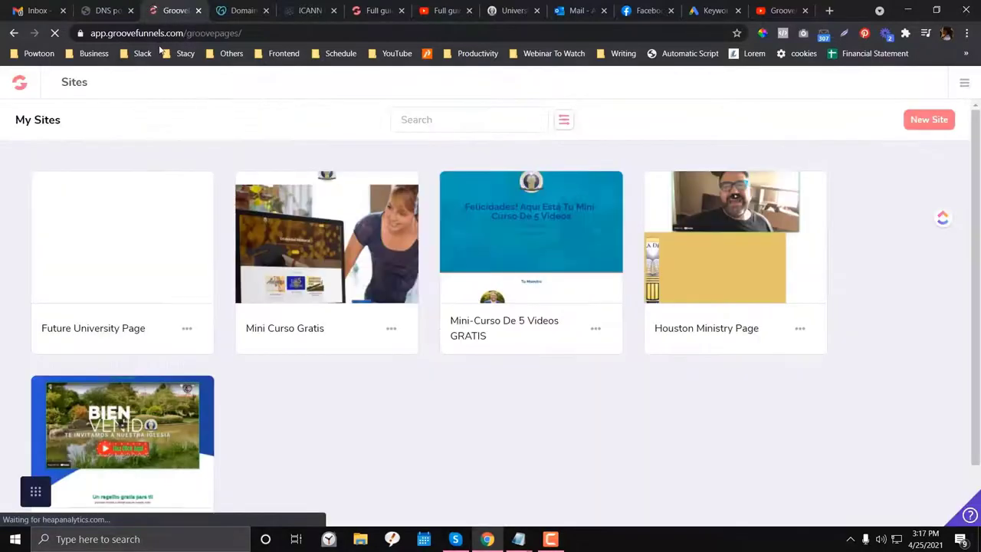
# - Inspect the Cloudflare error page and its full site address, then return to My Sites
pyautogui.scroll(-1, 120, 296)
pyautogui.scroll(1, 133, 249)
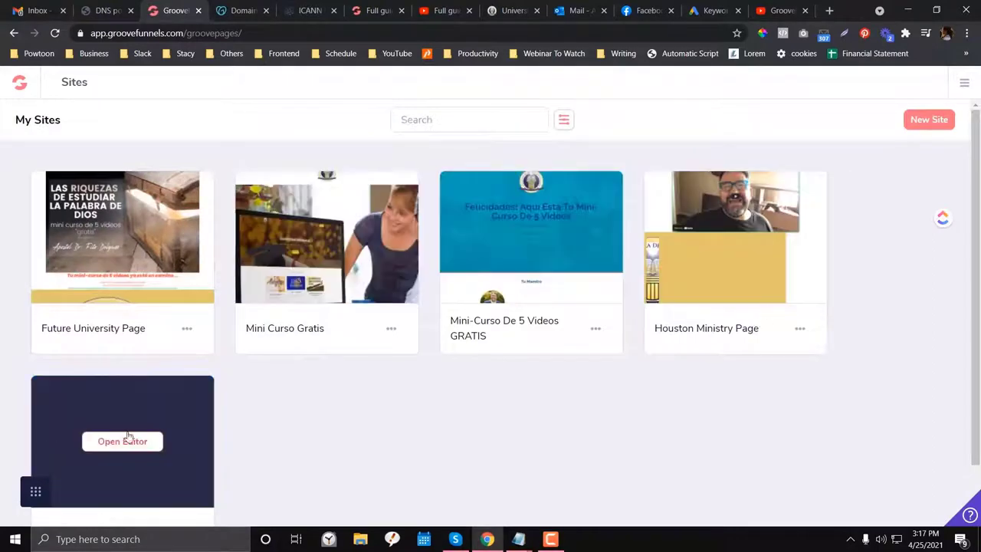
pyautogui.scroll(-1, 289, 348)
pyautogui.scroll(1, 287, 350)
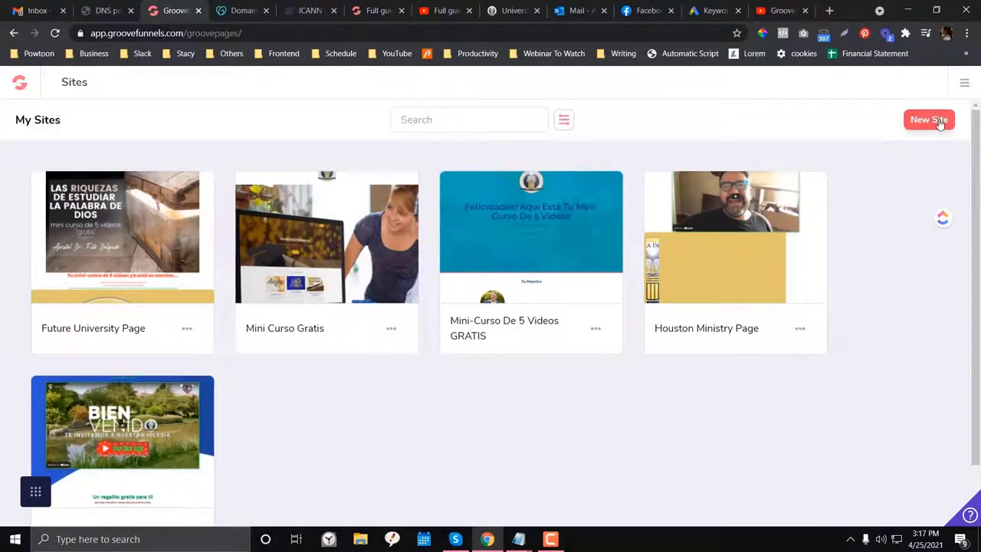
pyautogui.click(127, 10)
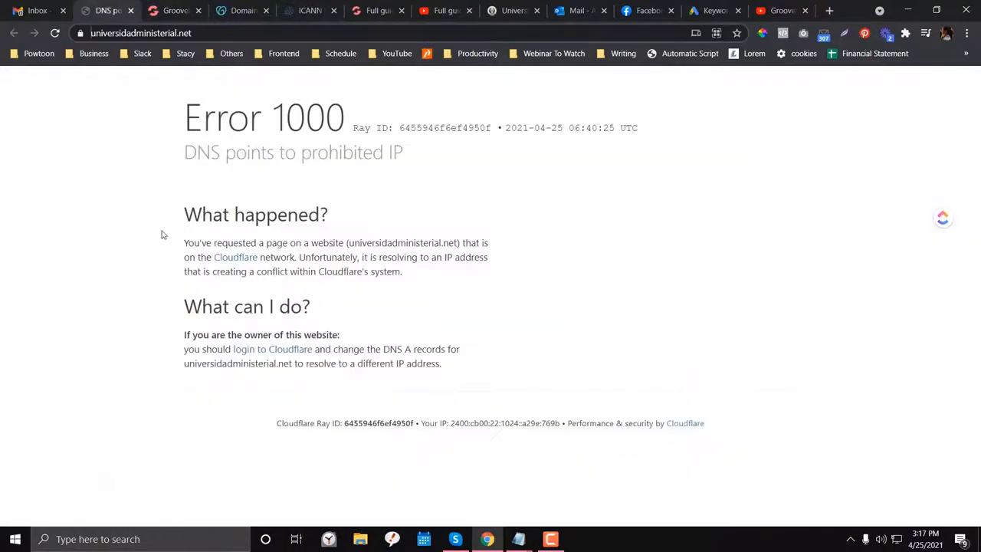
pyautogui.click(156, 33)
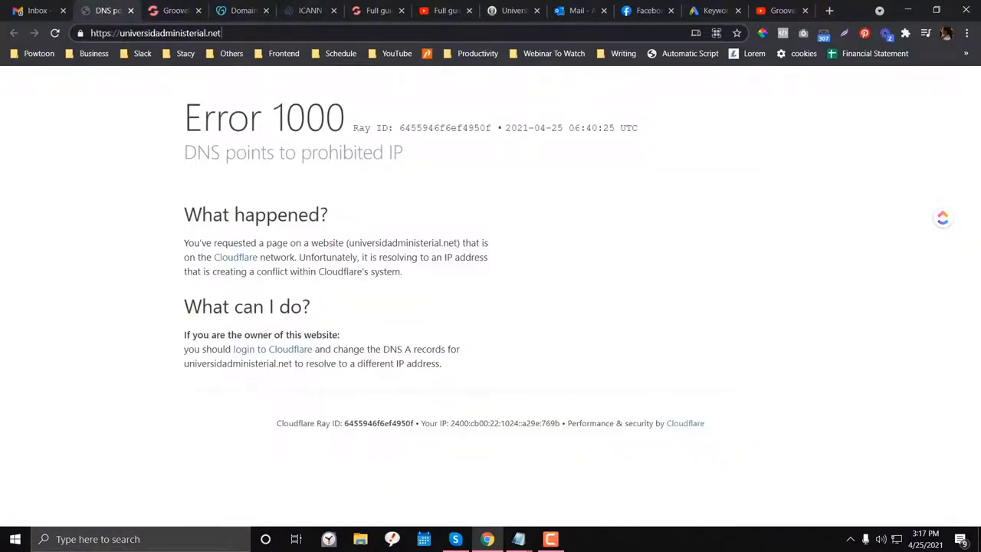
pyautogui.click(171, 10)
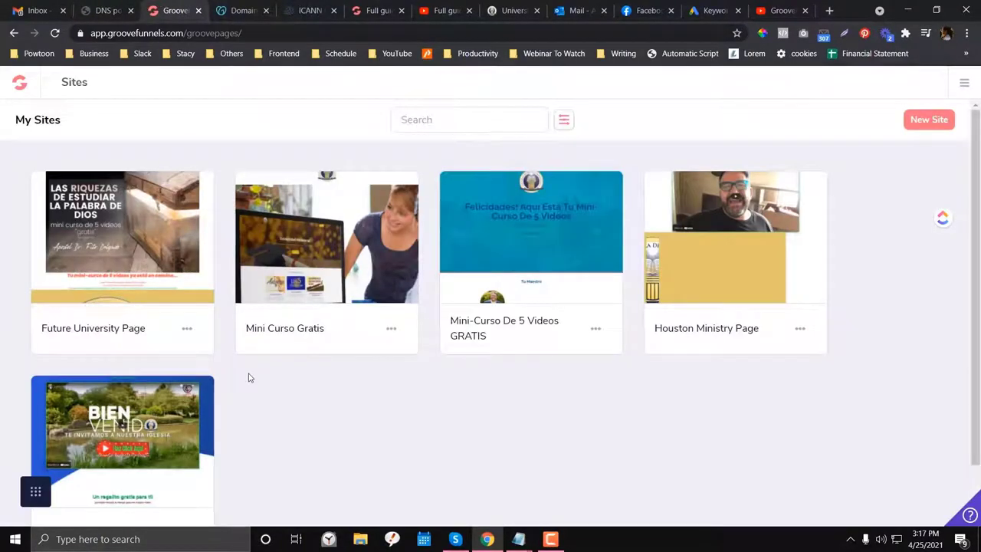
pyautogui.hotkey('ctrl', 'shift', 'Tab')
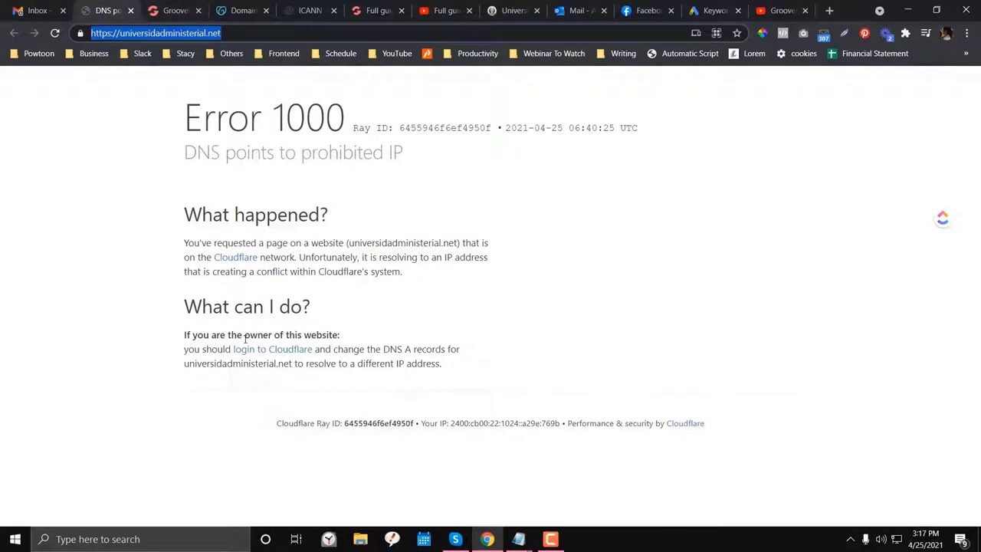
pyautogui.click(185, 11)
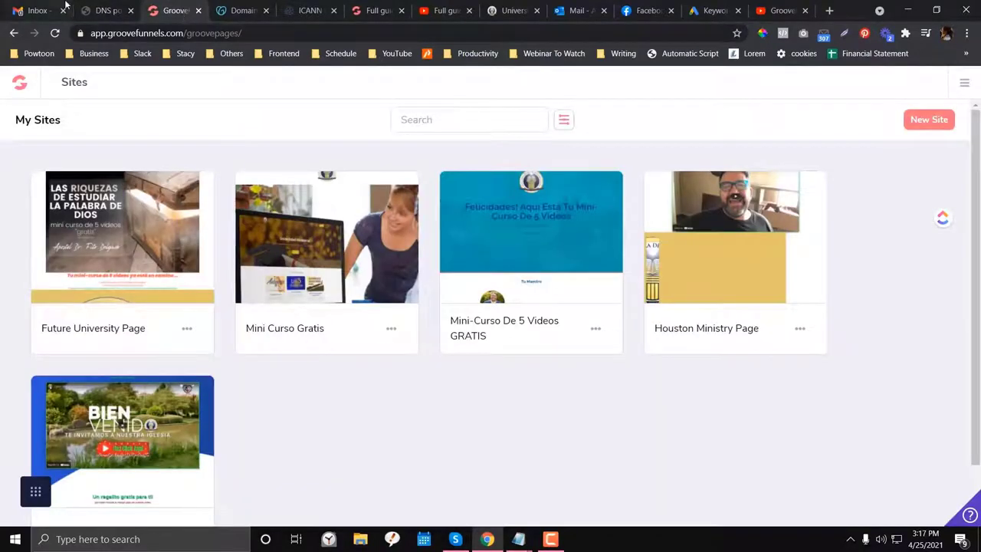
# - Open Future University Page in the builder through its card's Edit option
pyautogui.moveTo(119, 226)
pyautogui.scroll(-2, 122, 253)
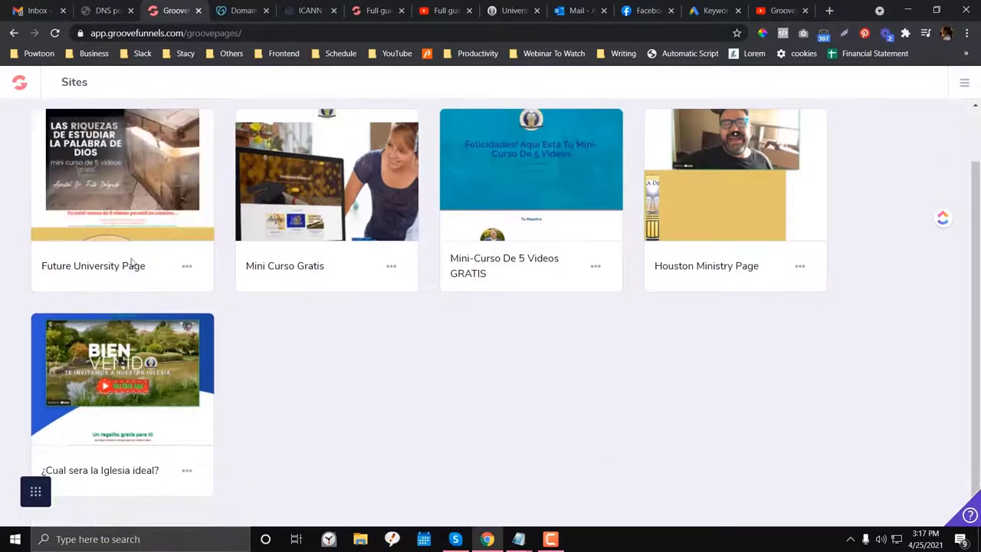
pyautogui.scroll(1, 133, 274)
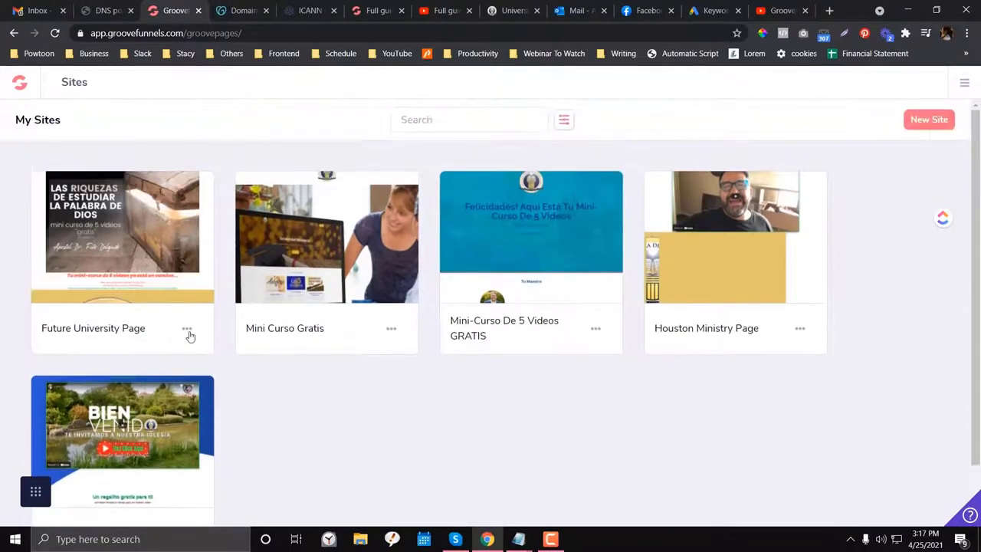
pyautogui.click(187, 328)
pyautogui.click(123, 364)
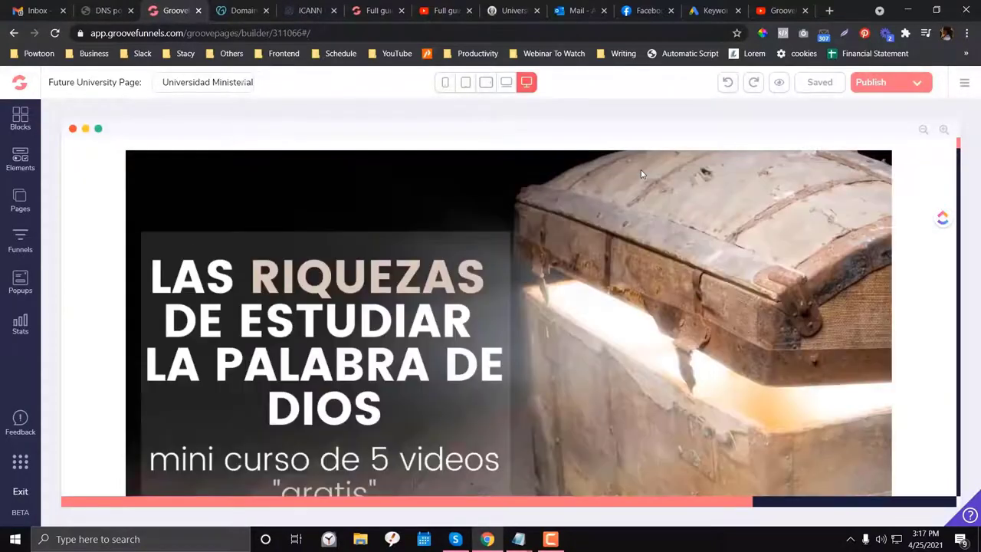
# - Recheck the error page's address, then return to publish settings with universidadministerial.net as domain
pyautogui.scroll(-10, 639, 173)
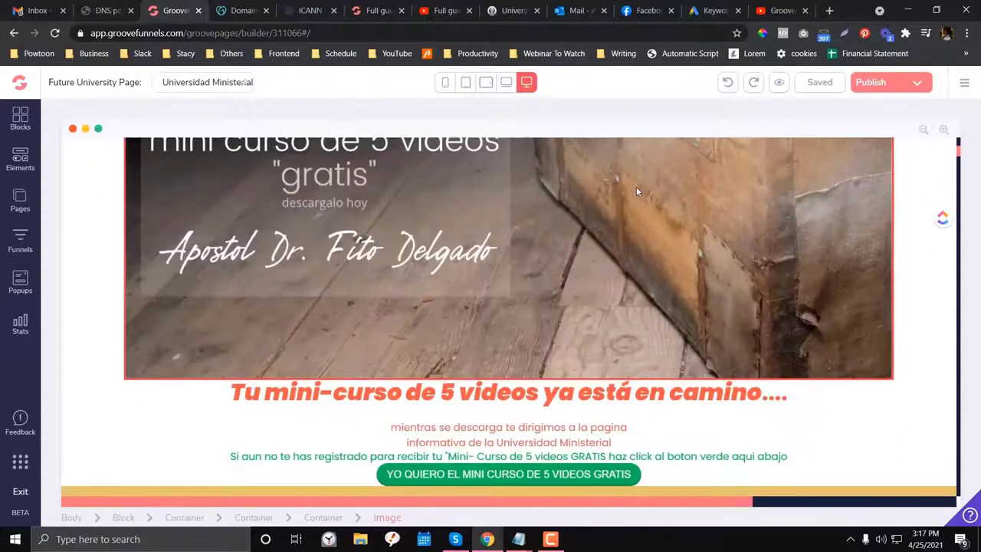
pyautogui.scroll(-4, 636, 191)
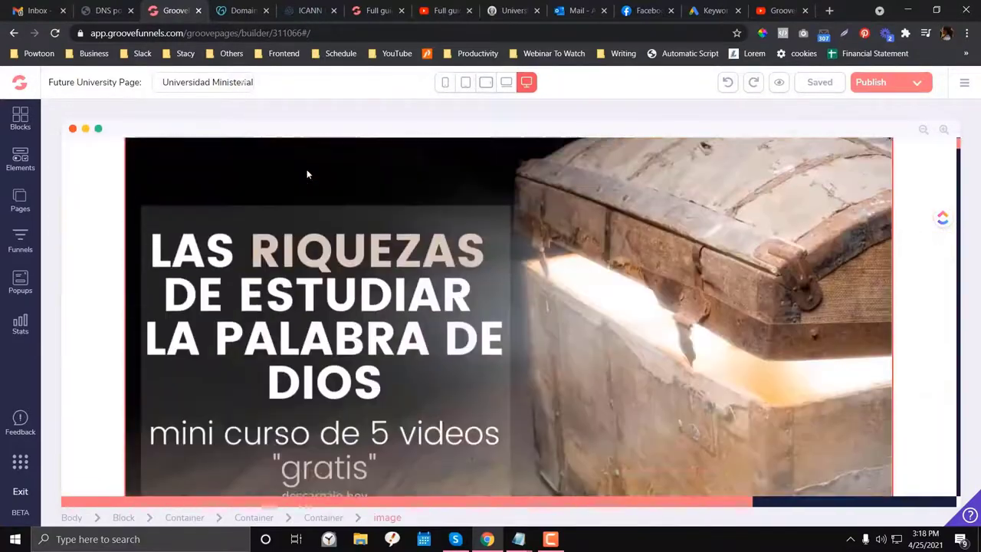
pyautogui.click(107, 11)
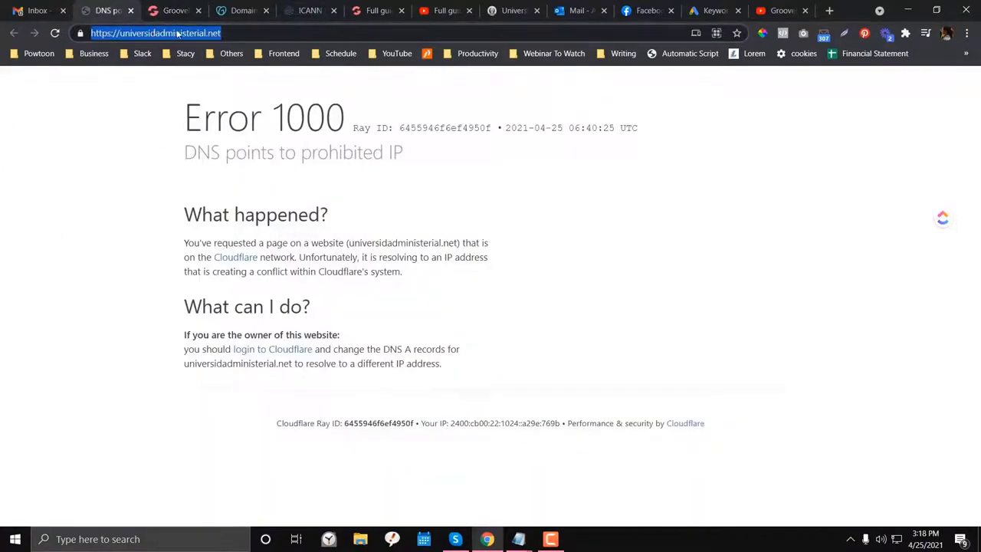
pyautogui.click(252, 38)
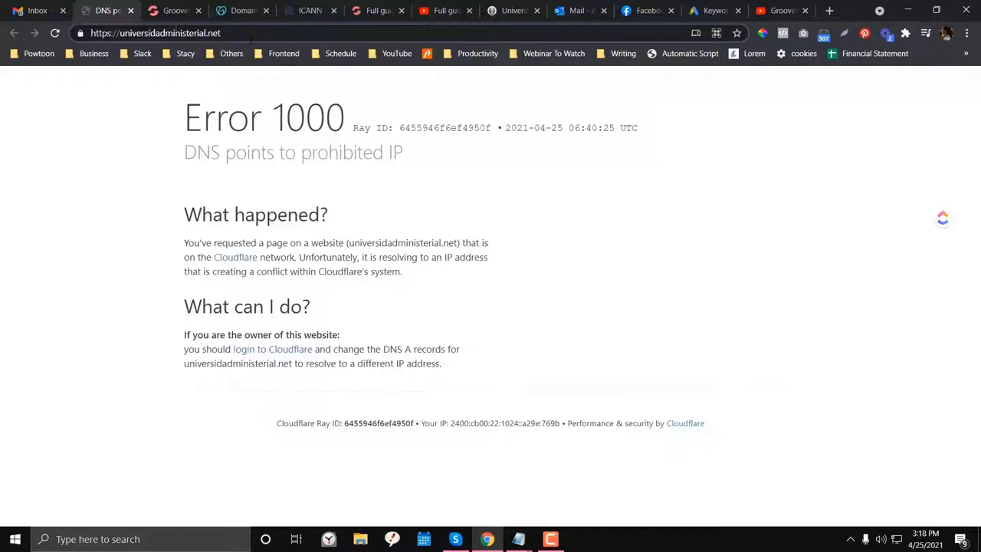
pyautogui.click(176, 10)
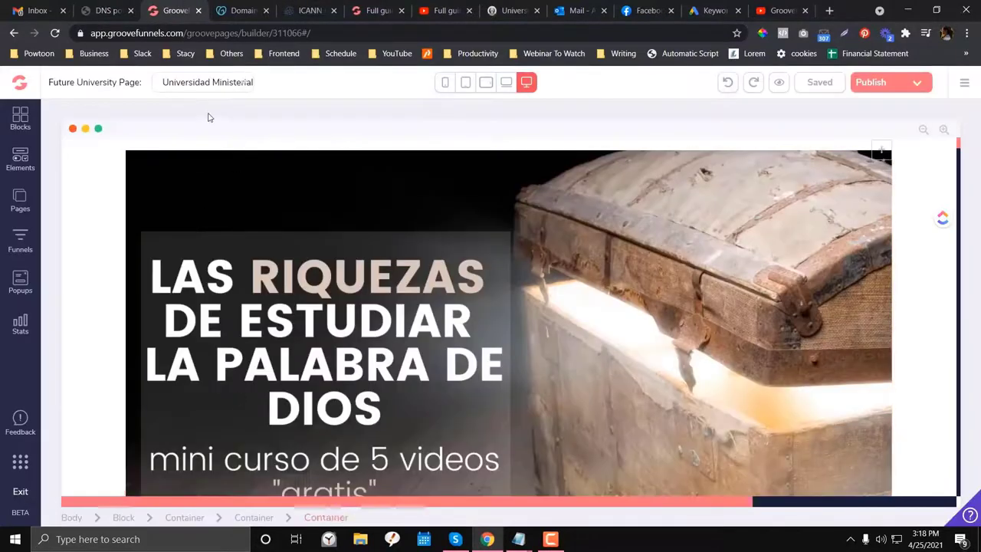
pyautogui.scroll(-1, 253, 245)
pyautogui.scroll(1, 252, 254)
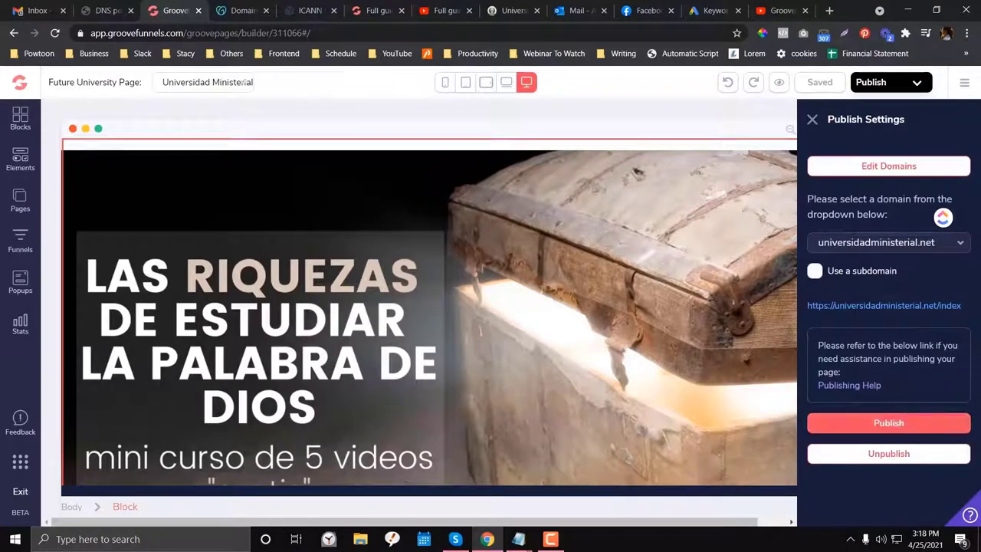
# - Unpublish the page, recheck the error page, and open Domains showing universidadministerial.net pending
pyautogui.click(887, 460)
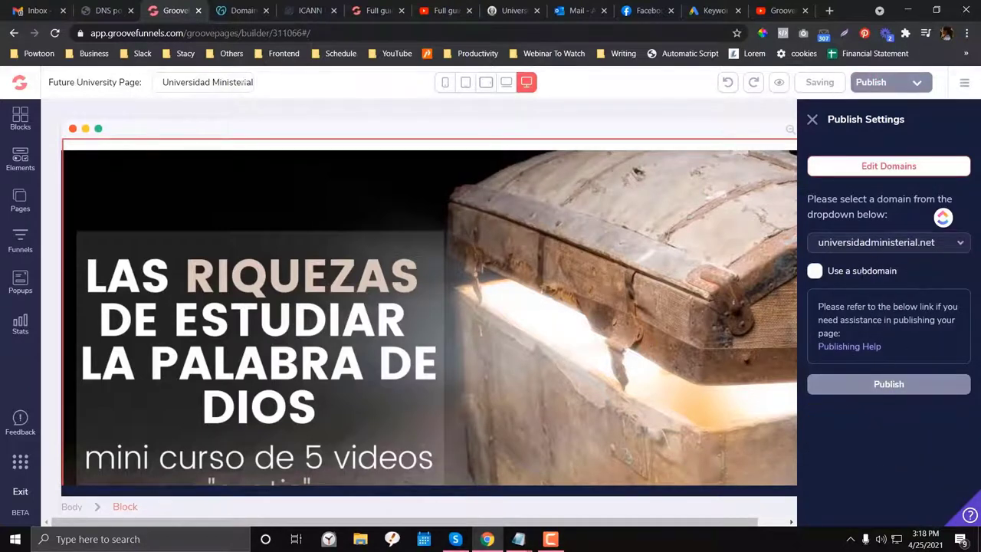
pyautogui.click(110, 6)
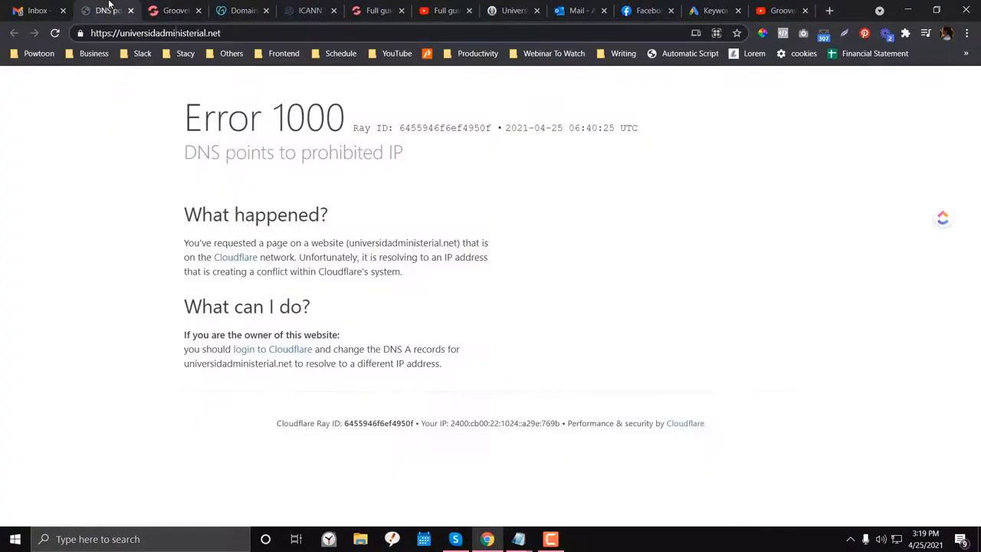
pyautogui.click(176, 6)
pyautogui.click(109, 6)
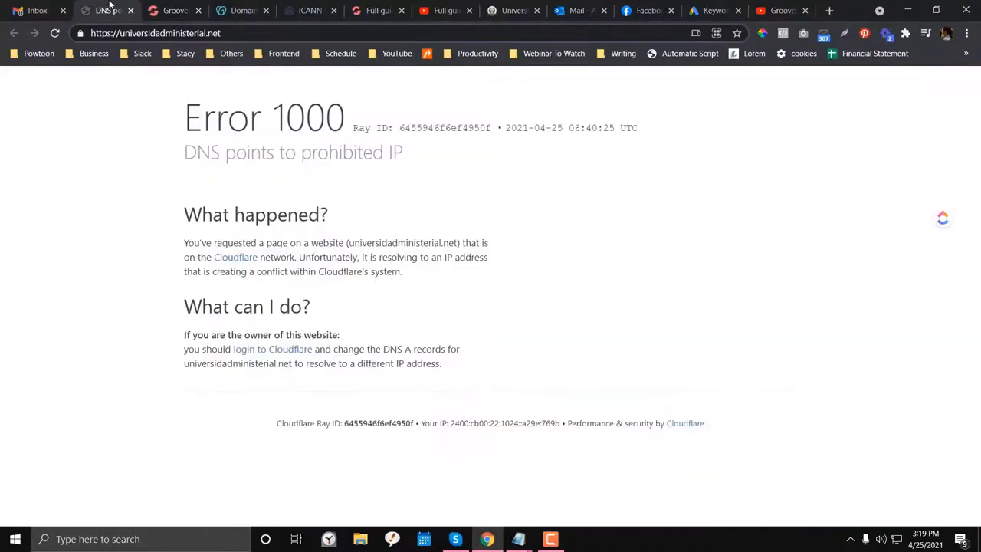
pyautogui.click(176, 10)
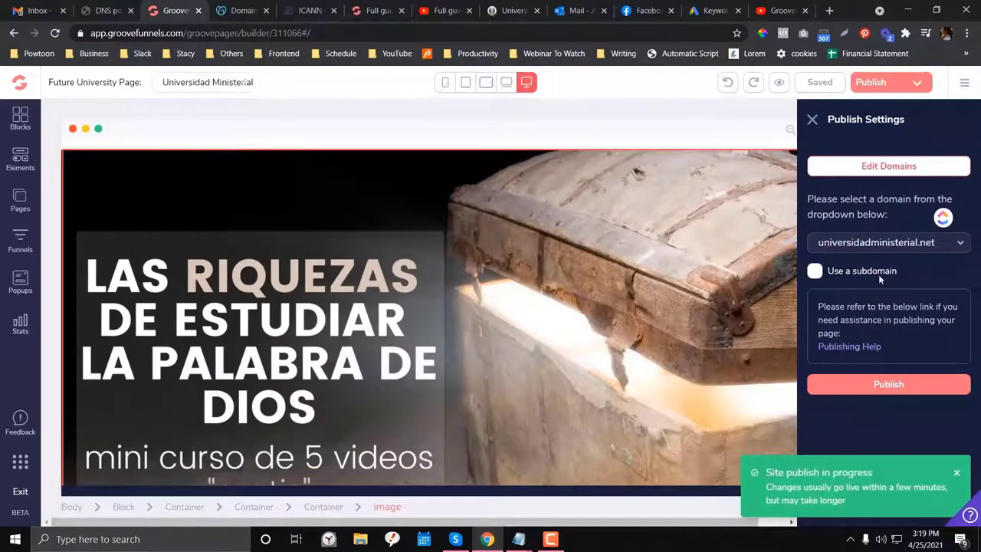
pyautogui.click(887, 165)
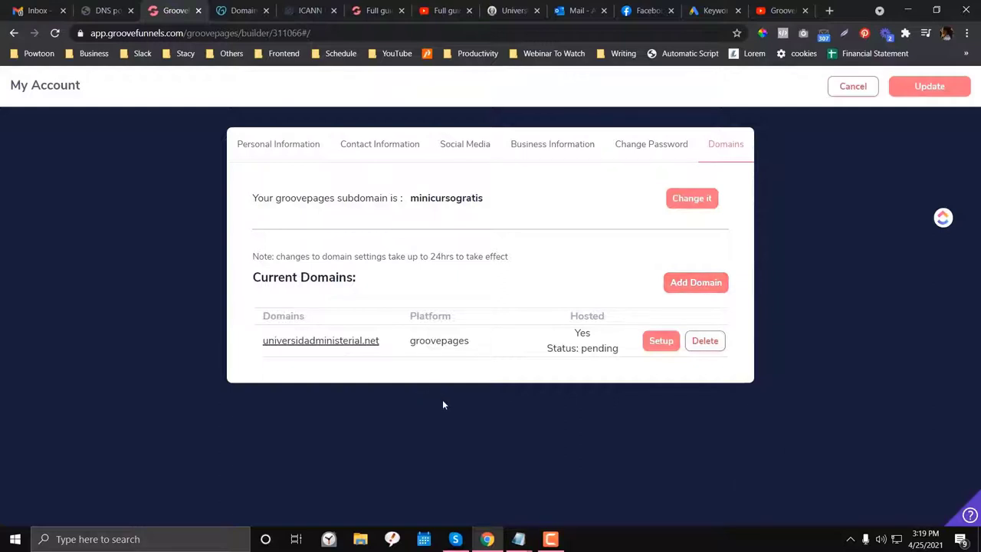
# - Open the nameserver setup instructions for universidadministerial.net in GrooveFunnels
pyautogui.click(82, 5)
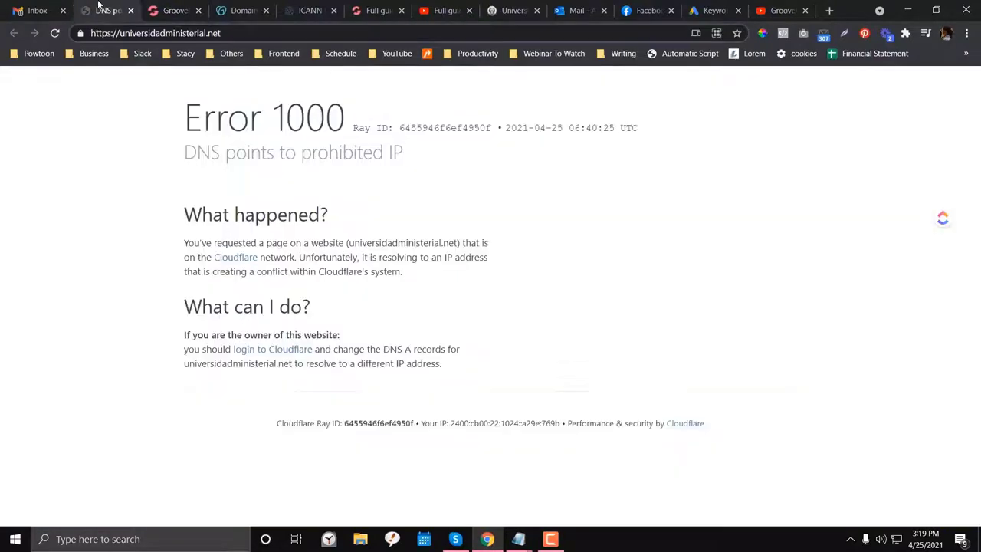
pyautogui.click(159, 5)
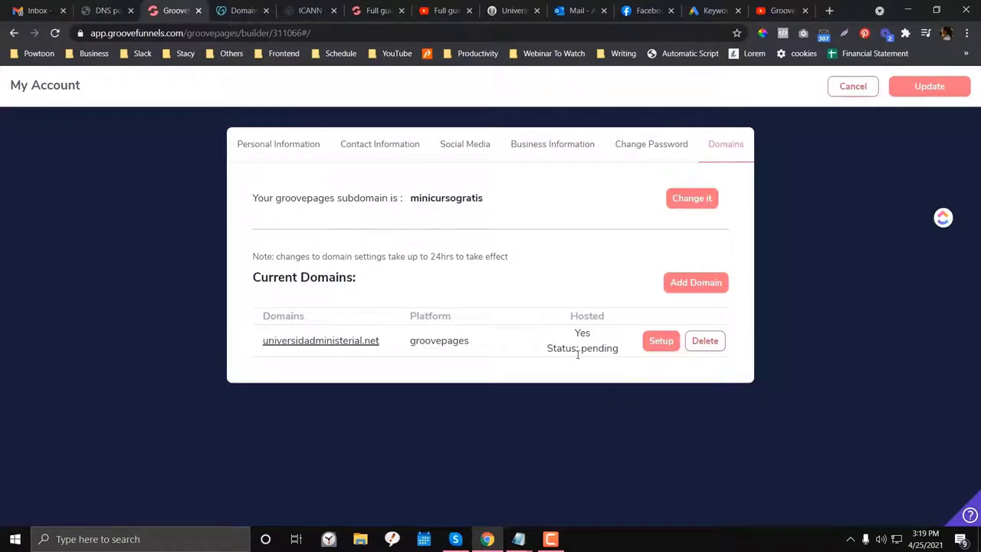
pyautogui.click(650, 345)
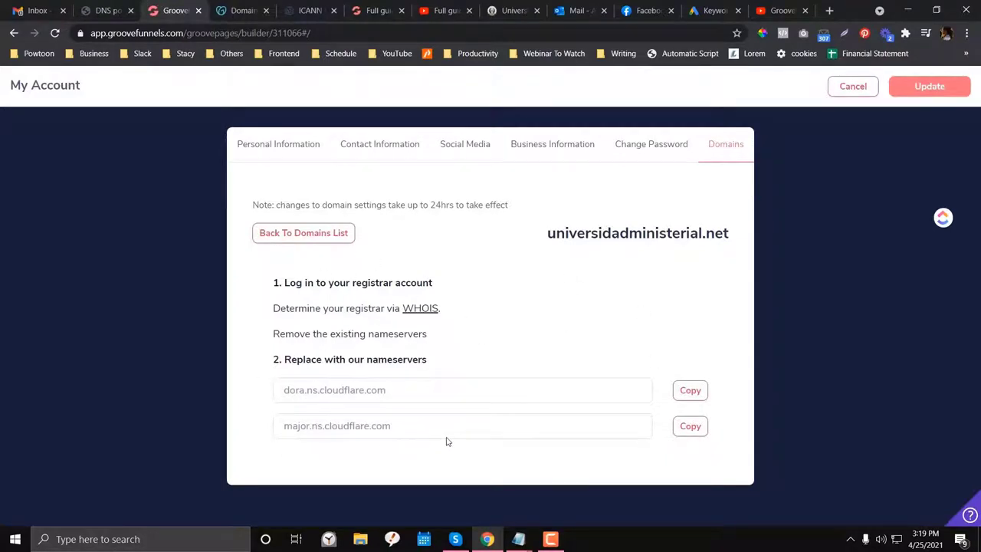
pyautogui.click(108, 11)
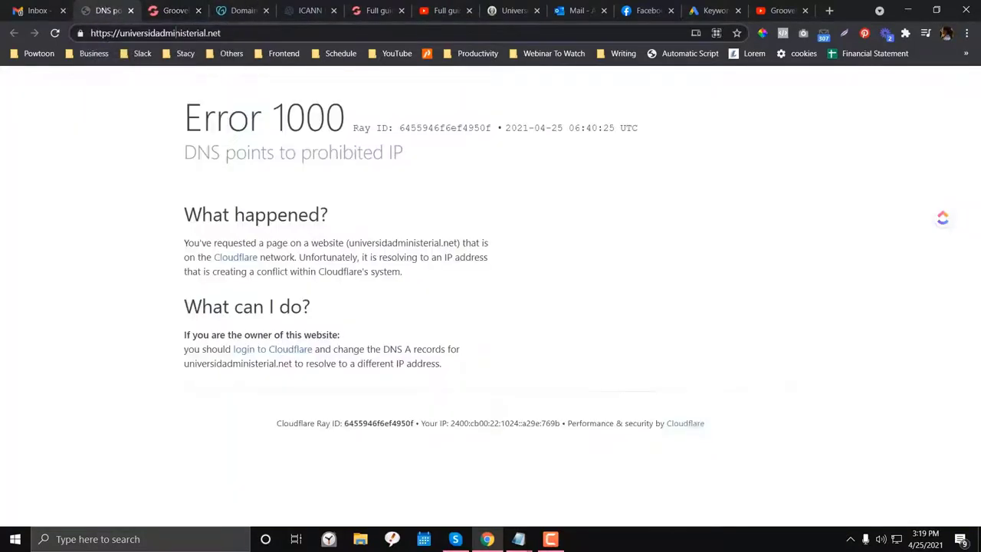
pyautogui.click(157, 11)
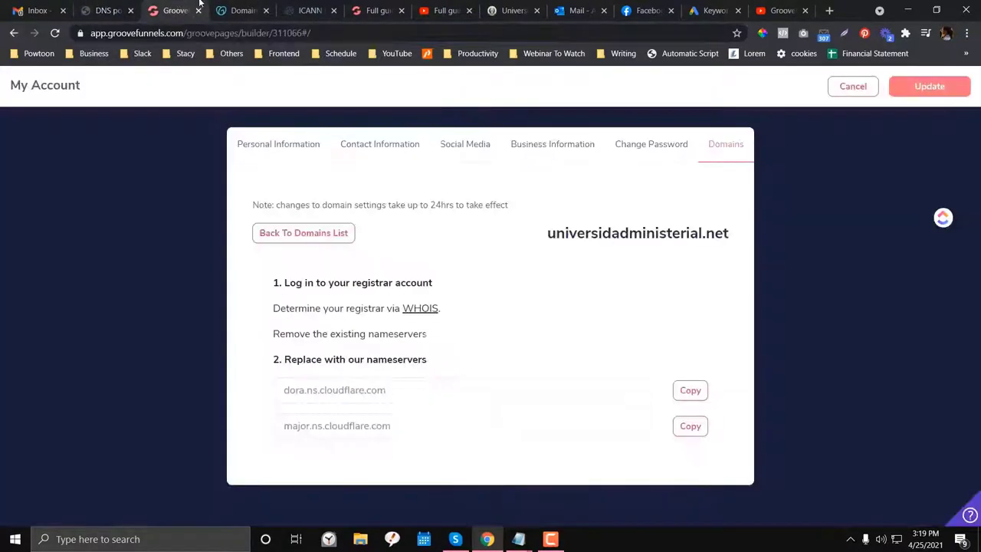
# - Move to the GoDaddy tab and load the My Products page
pyautogui.click(240, 10)
pyautogui.scroll(3, 145, 213)
pyautogui.scroll(-2, 153, 212)
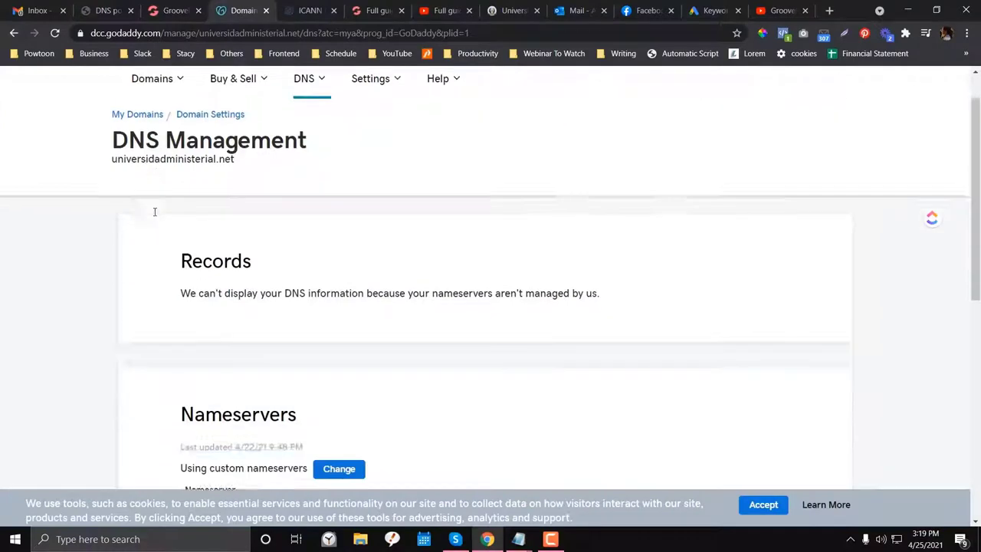
pyautogui.scroll(2, 153, 212)
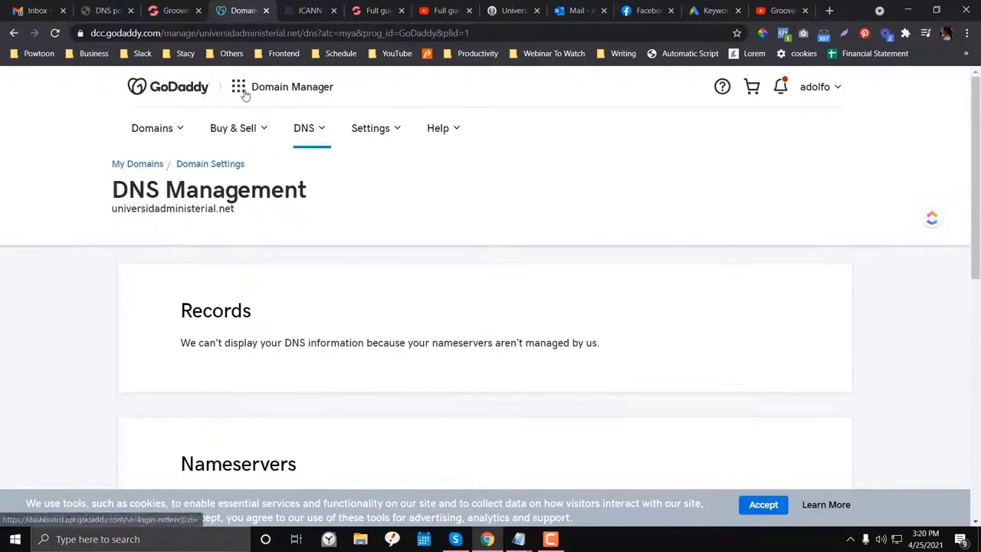
pyautogui.click(156, 96)
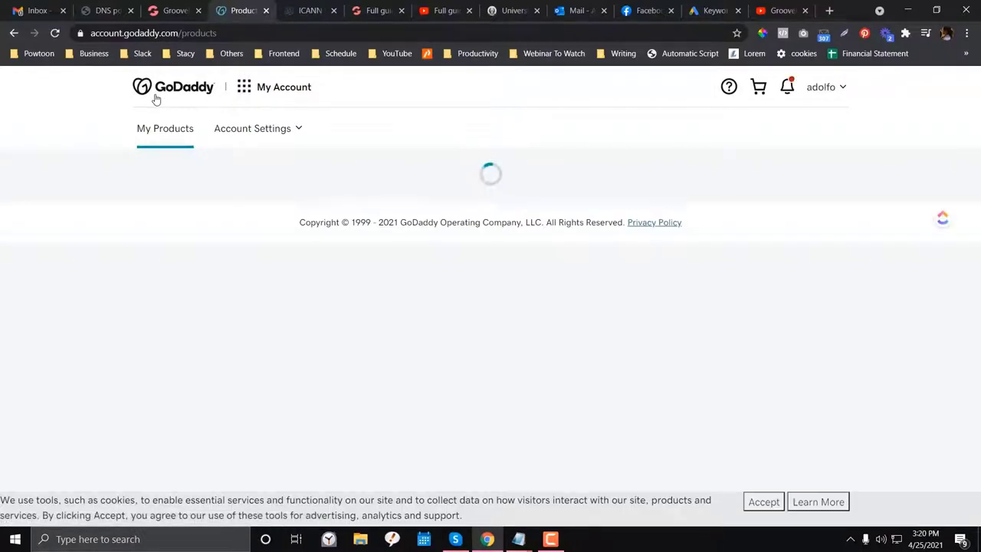
# - Find universidadministerial.net in GoDaddy My Products and open its DNS settings
pyautogui.scroll(-3, 385, 230)
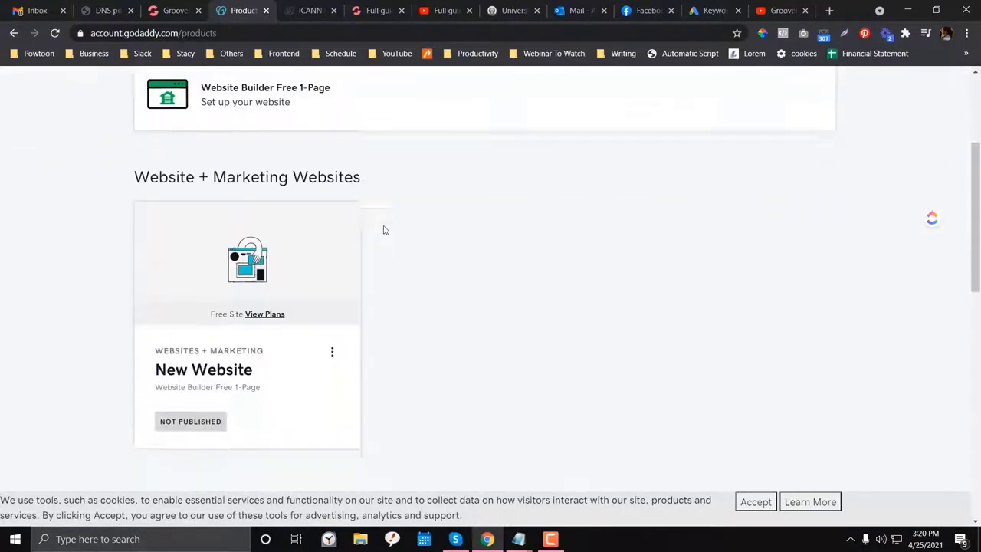
pyautogui.scroll(-5, 384, 230)
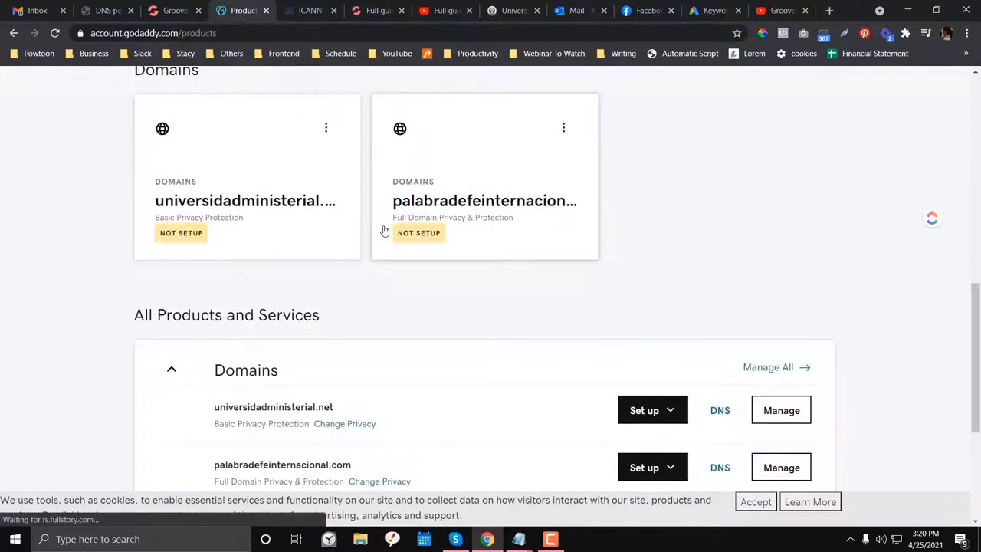
pyautogui.scroll(-2, 384, 230)
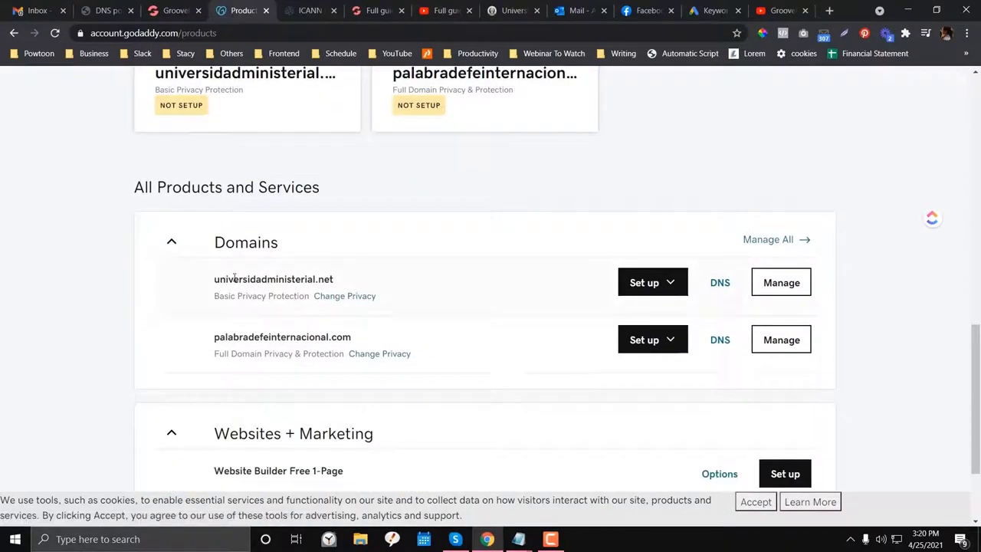
pyautogui.doubleClick(225, 282)
pyautogui.click(717, 284)
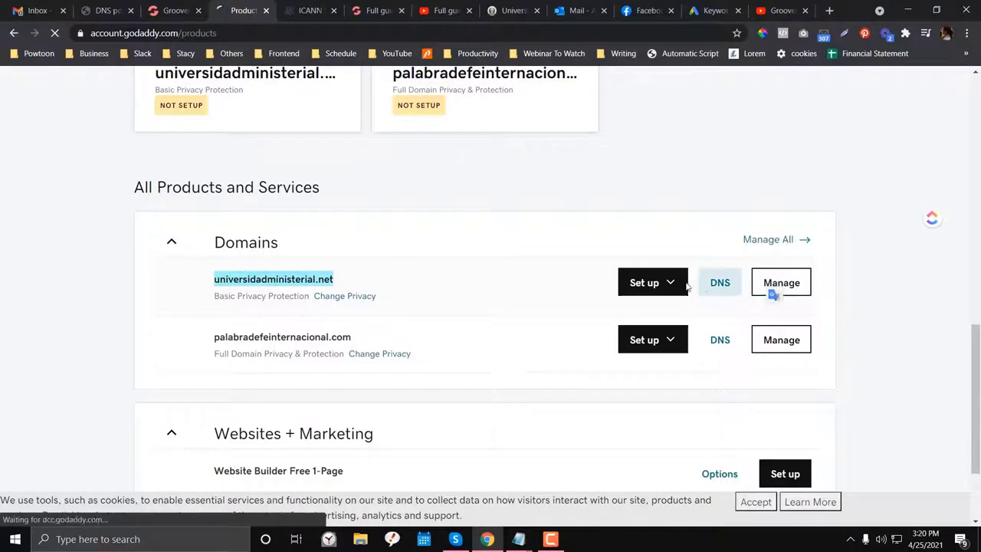
# - Select the dora and major.ns.cloudflare.com nameservers in the GroovePages instructions for comparison
pyautogui.click(175, 10)
pyautogui.click(115, 7)
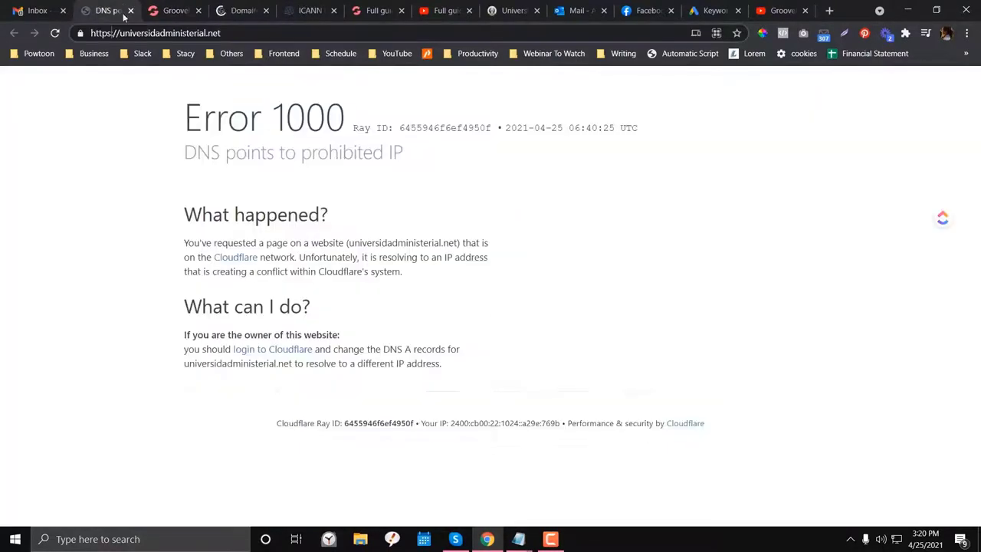
pyautogui.click(175, 10)
pyautogui.moveTo(278, 389); pyautogui.dragTo(407, 388)
pyautogui.moveTo(414, 427); pyautogui.dragTo(303, 386)
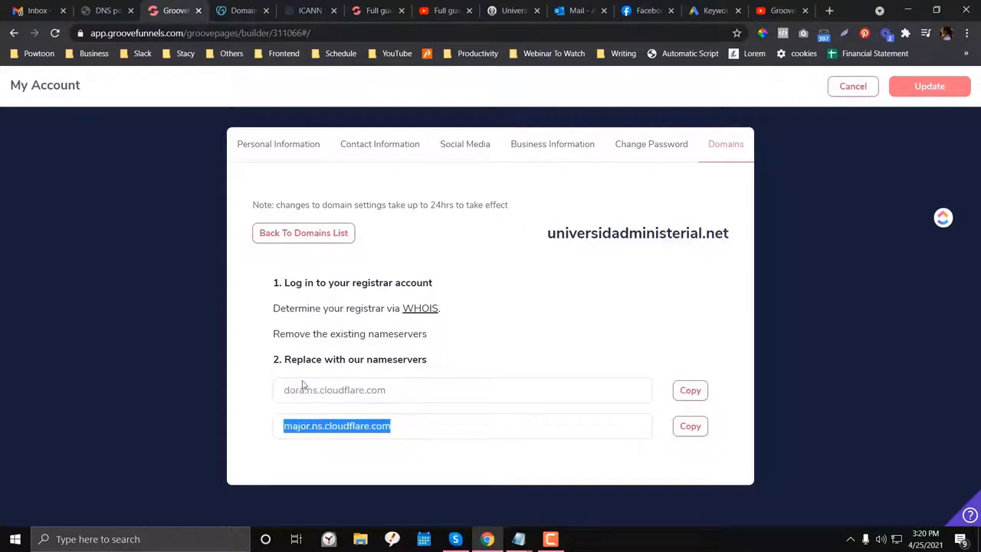
# - Open GoDaddy's Manage DNS, which says records can't show because nameservers are external
pyautogui.click(257, 6)
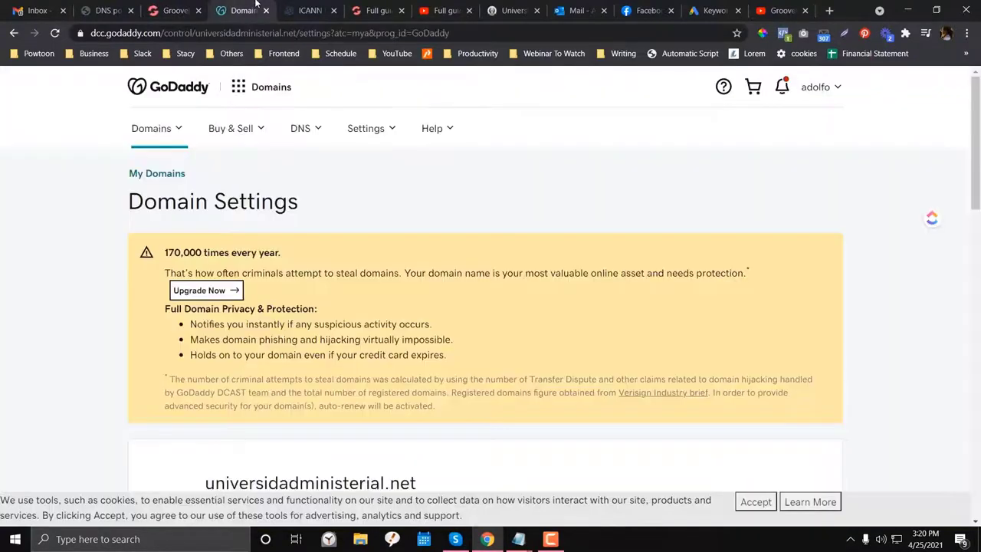
pyautogui.scroll(-4, 214, 226)
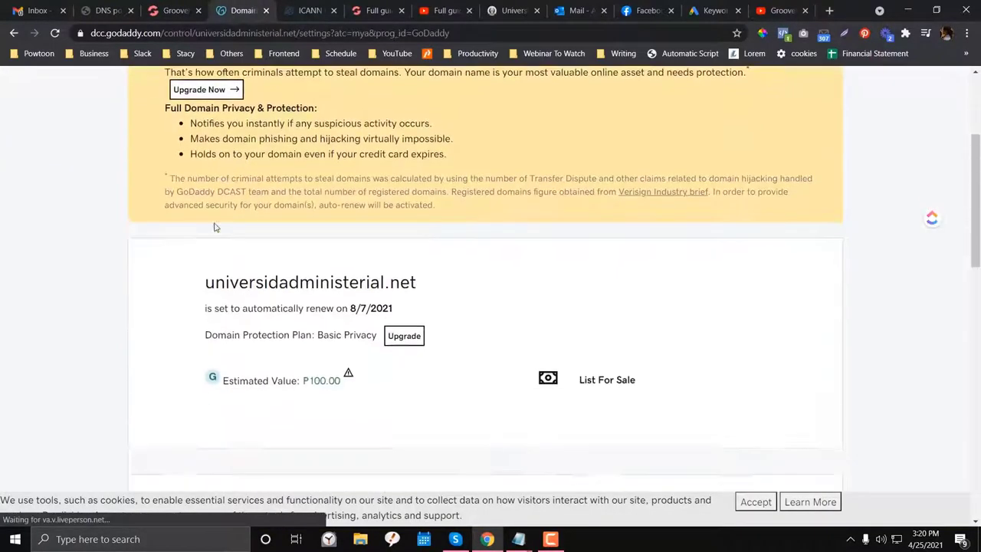
pyautogui.scroll(-8, 214, 226)
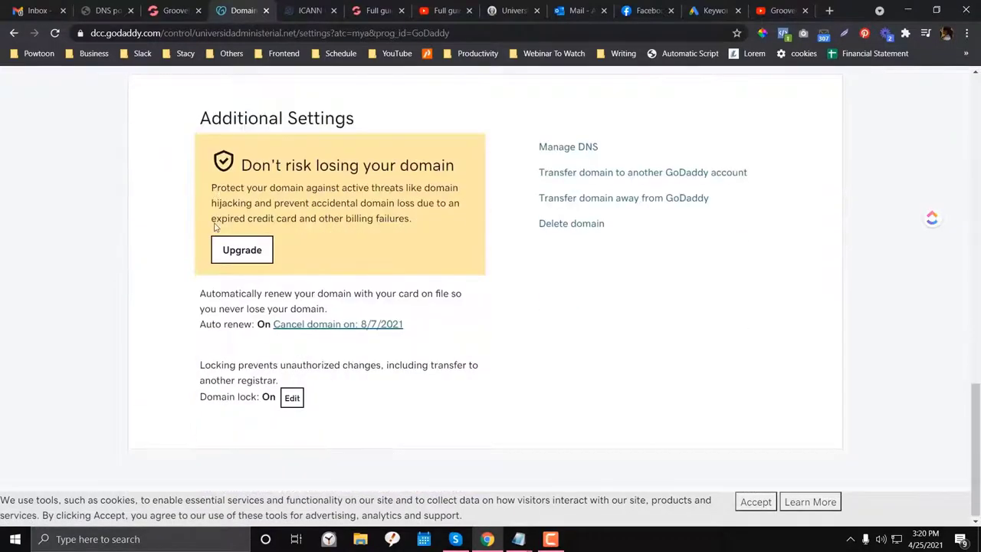
pyautogui.click(583, 146)
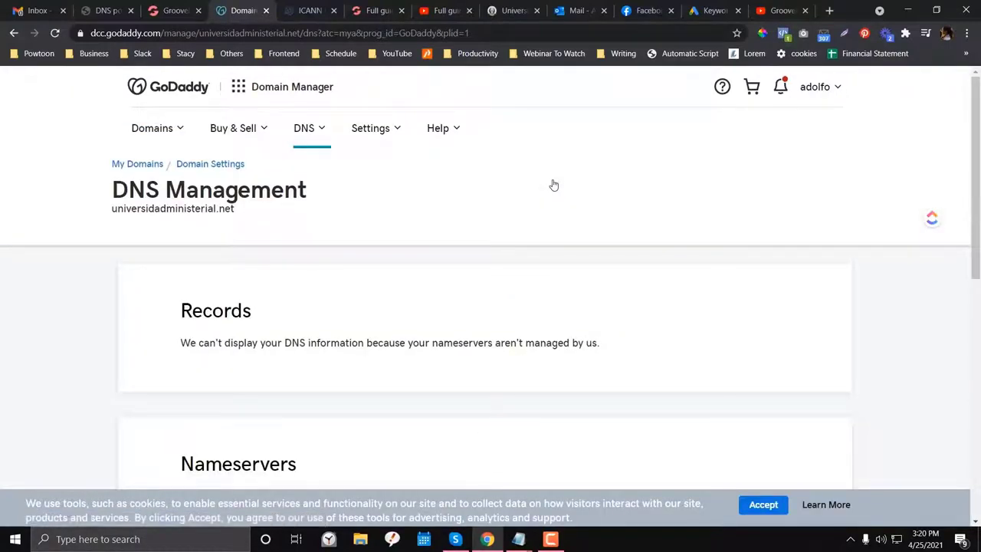
# - Highlight GoDaddy's clint and sofia.ns.cloudflare.com nameservers and compare them with Groove's dora and major
pyautogui.scroll(-1, 553, 185)
pyautogui.moveTo(307, 126); pyautogui.dragTo(113, 126)
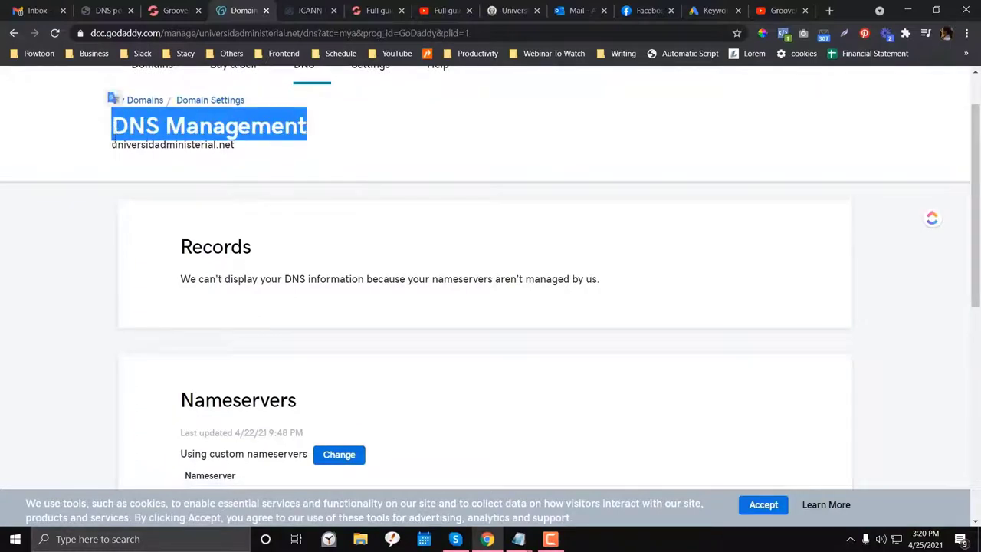
pyautogui.scroll(-2, 274, 394)
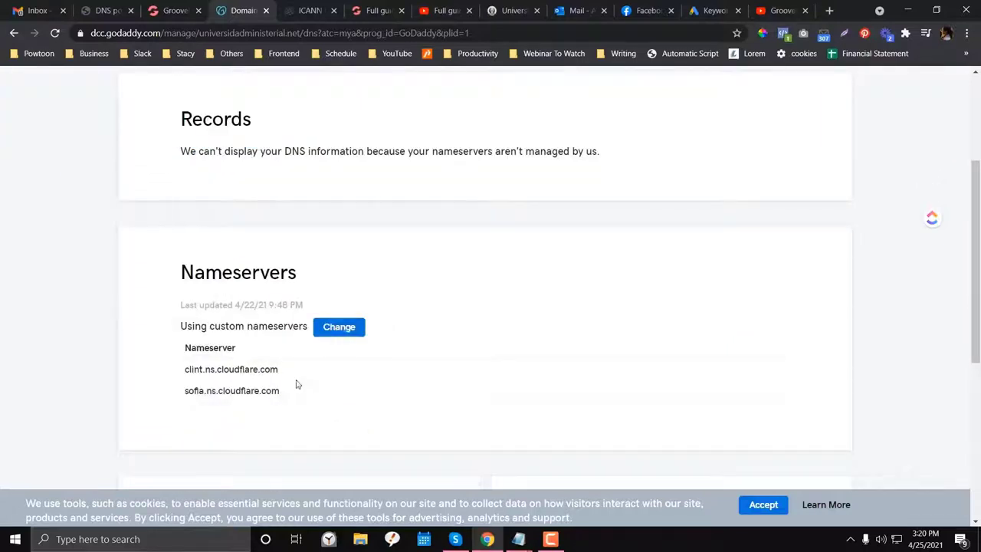
pyautogui.moveTo(184, 368); pyautogui.dragTo(325, 400)
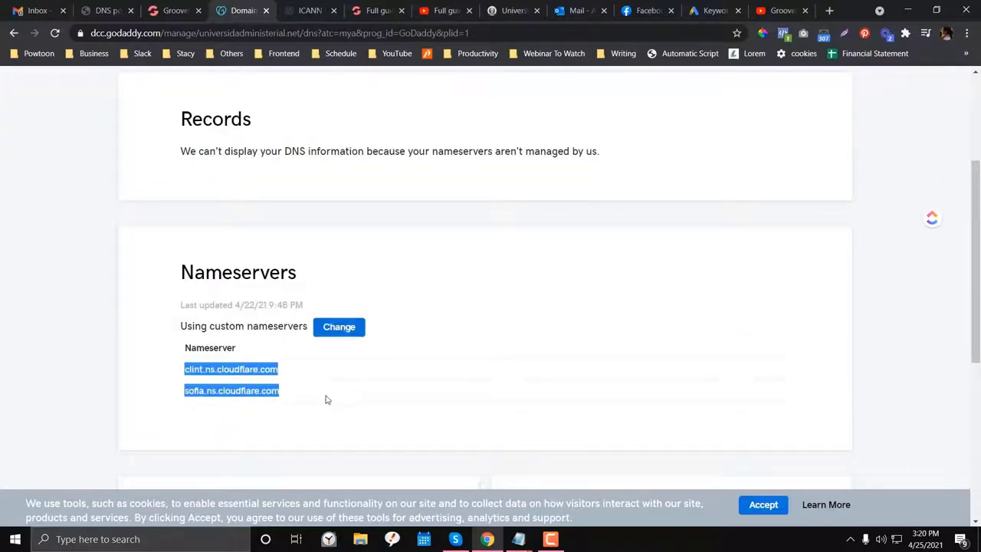
pyautogui.hotkey('ctrl', 'shift', 'Tab')
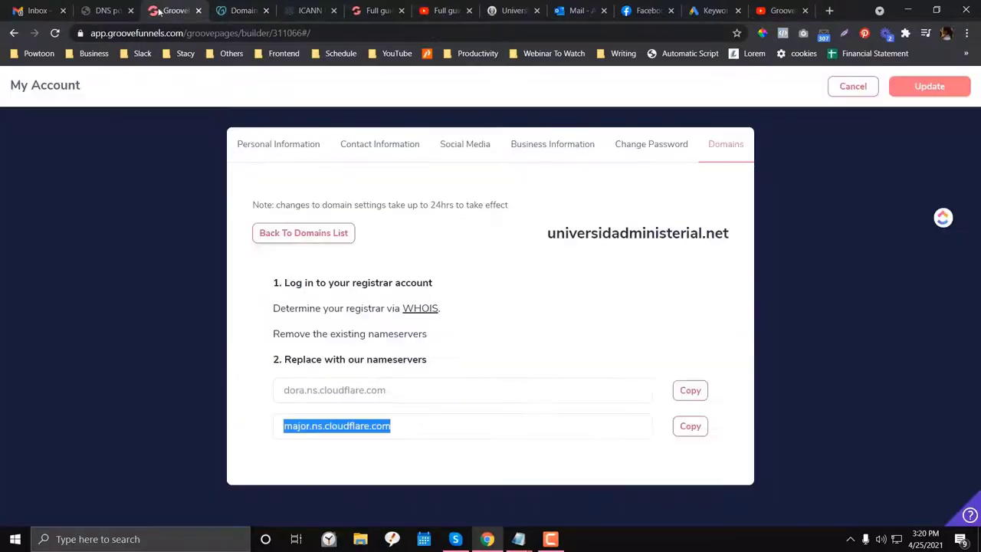
pyautogui.click(242, 7)
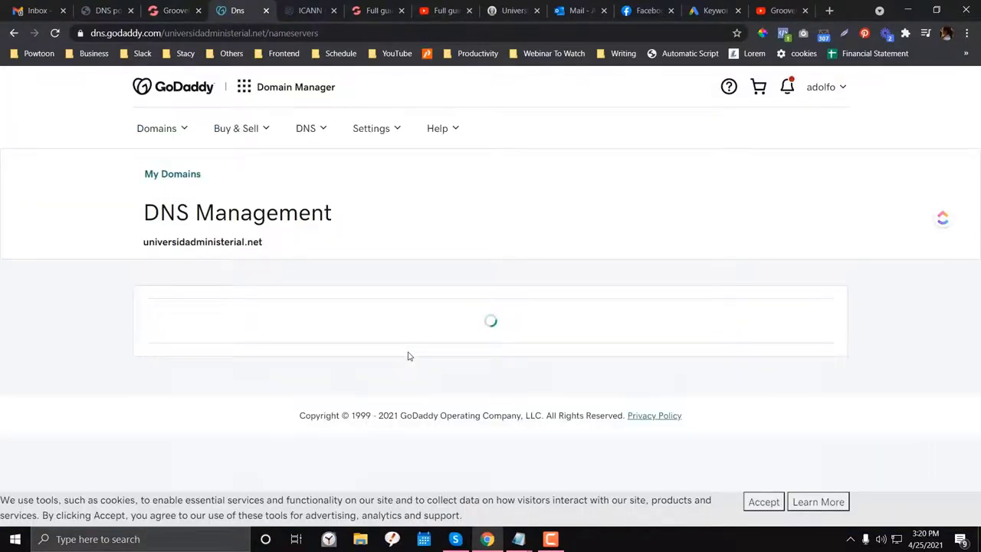
# - Back up the old first nameserver, clint.ns.cloudflare.com, in Notepad
pyautogui.scroll(-1, 300, 327)
pyautogui.click(289, 309)
pyautogui.hotkey('ctrl', 'a')
pyautogui.hotkey('ctrl', 'c')
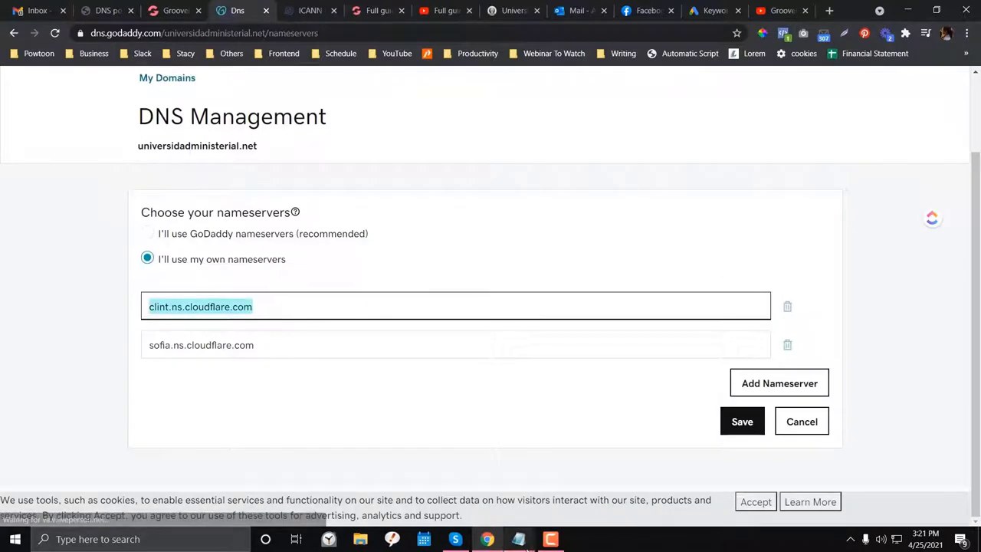
pyautogui.moveTo(524, 541)
pyautogui.click(550, 476)
pyautogui.hotkey('ctrl', 'a')
pyautogui.hotkey('ctrl', 'v')
# - Add the old second nameserver (sofia) to the Notepad notes on a new line
pyautogui.click(156, 349)
pyautogui.hotkey('ctrl', 'a')
pyautogui.hotkey('ctrl', 'c')
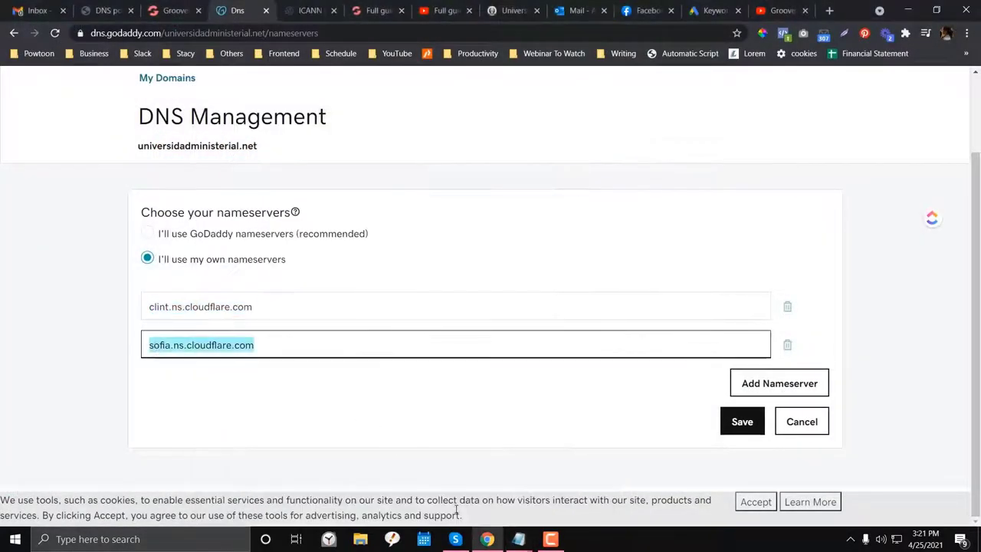
pyautogui.moveTo(519, 537)
pyautogui.click(537, 471)
pyautogui.press('Return')
pyautogui.hotkey('ctrl', 'v')
pyautogui.hotkey('alt', 'Tab')
pyautogui.hotkey('ctrl', '2')
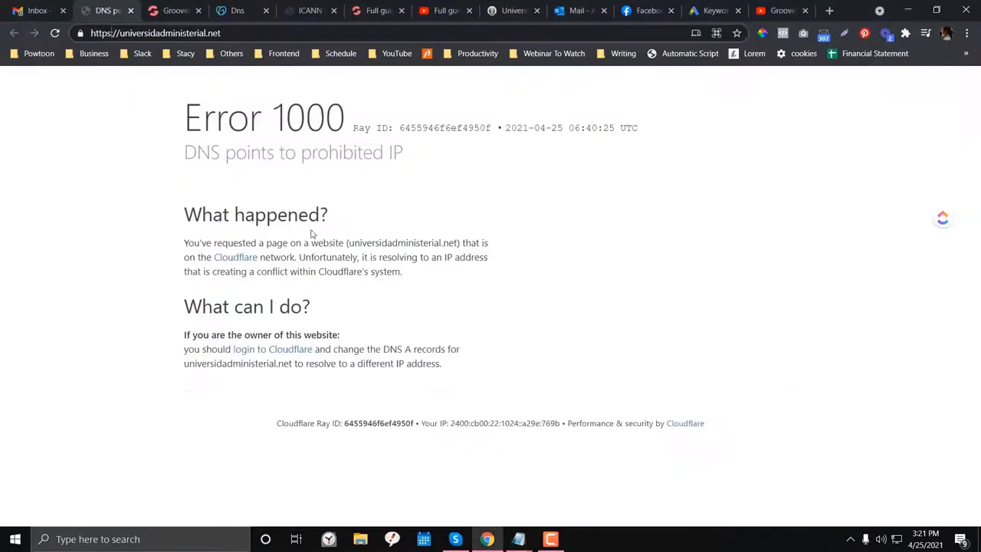
pyautogui.hotkey('ctrl', '3')
# - Copy dora.ns.cloudflare.com from GroovePages and paste it as GoDaddy's first nameserver
pyautogui.moveTo(389, 393); pyautogui.dragTo(278, 390)
pyautogui.click(278, 390)
pyautogui.click(690, 391)
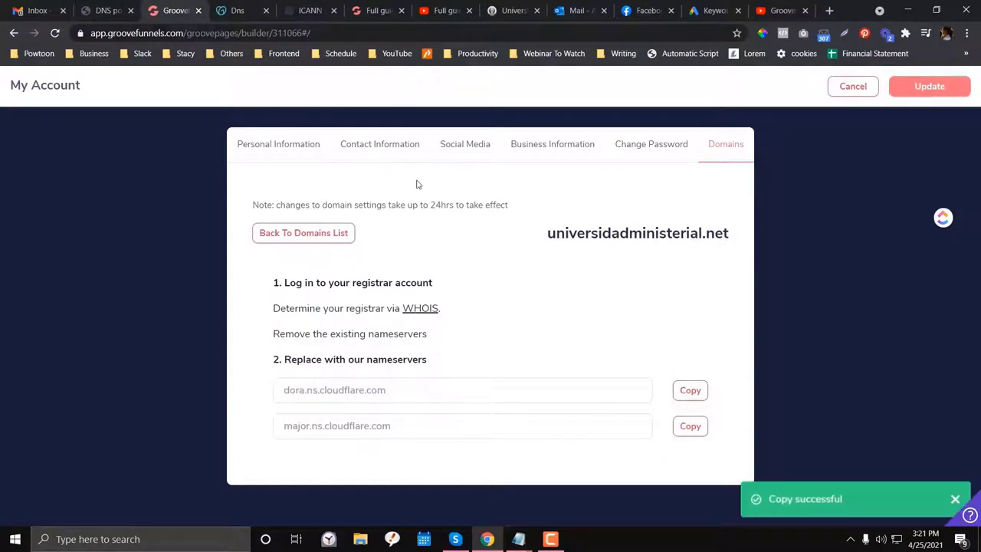
pyautogui.click(261, 4)
pyautogui.click(265, 309)
pyautogui.hotkey('ctrl', 'a')
pyautogui.hotkey('ctrl', 'v')
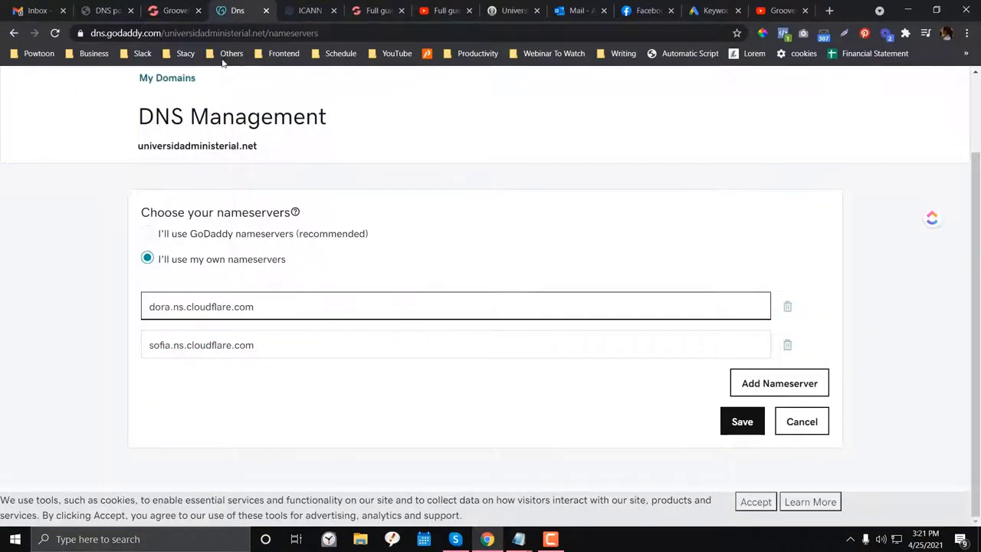
# - Replace the second nameserver with major.ns.cloudflare.com and save the change
pyautogui.click(184, 10)
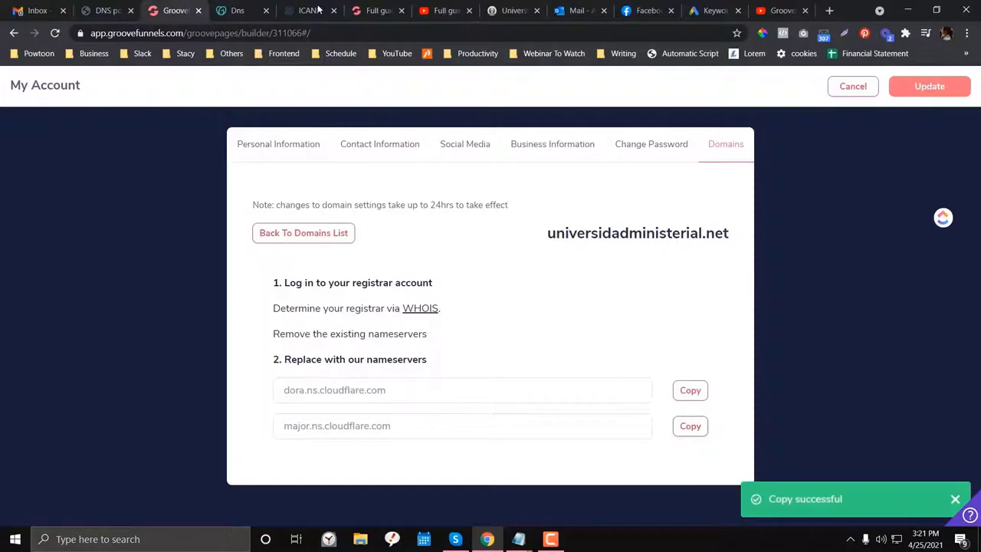
pyautogui.click(238, 10)
pyautogui.click(351, 347)
pyautogui.hotkey('ctrl', 'a')
pyautogui.hotkey('ctrl', 'v')
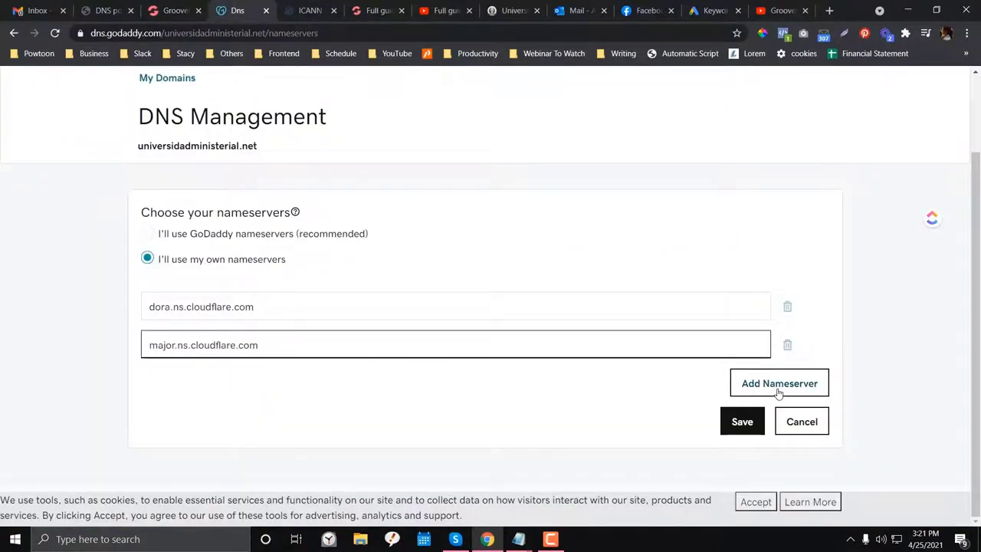
pyautogui.click(742, 422)
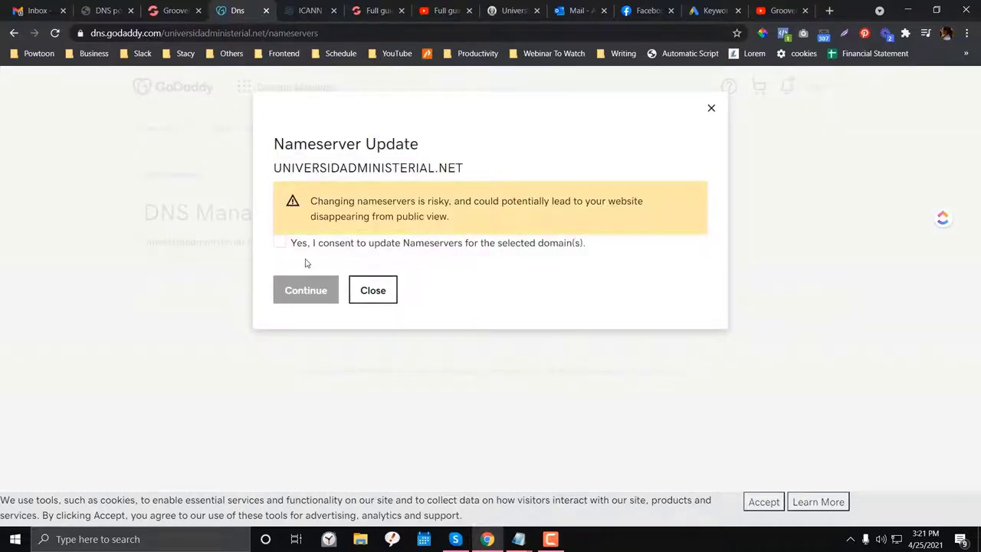
# - Tick the consent box for updating universidadministerial.net's nameservers and confirm with Continue
pyautogui.click(280, 242)
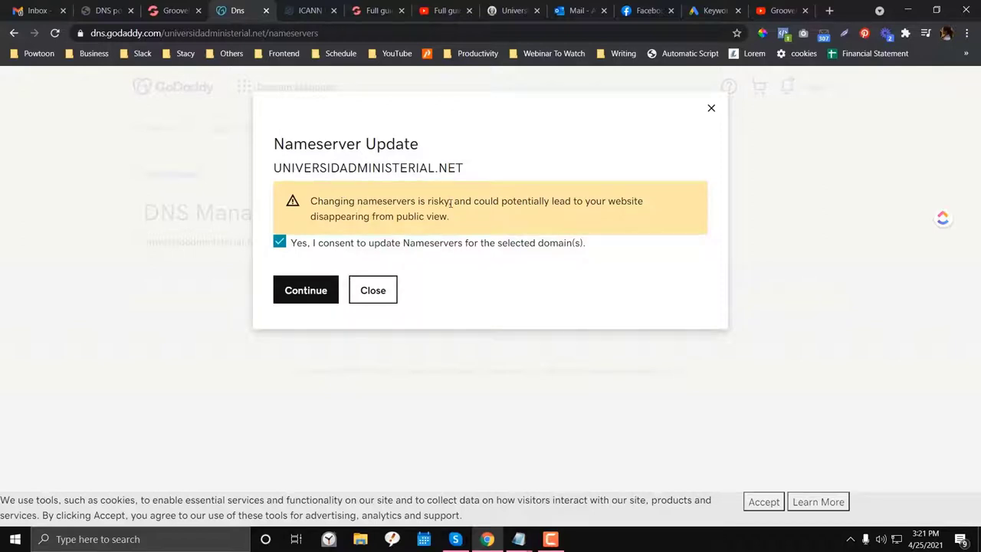
pyautogui.tripleClick(451, 201)
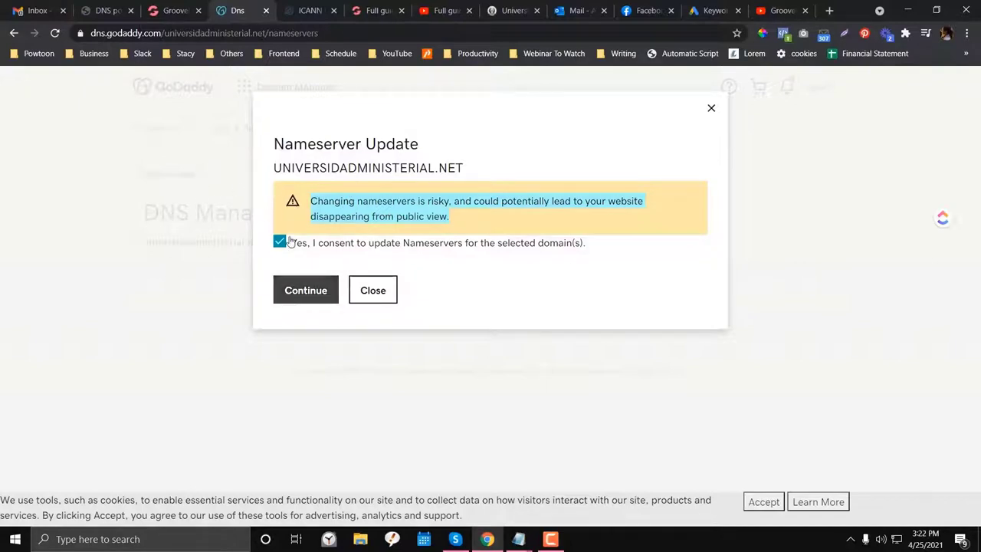
pyautogui.click(322, 292)
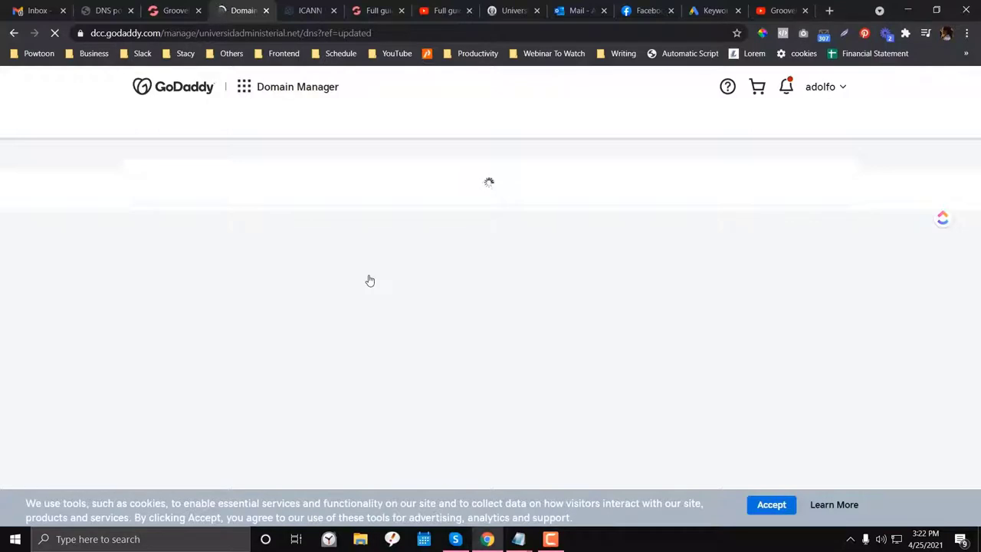
# - Review universidadministerial.net's setup in the Domains list, then close My Account to return to publish settings
pyautogui.click(107, 10)
pyautogui.moveTo(107, 10); pyautogui.dragTo(244, 10)
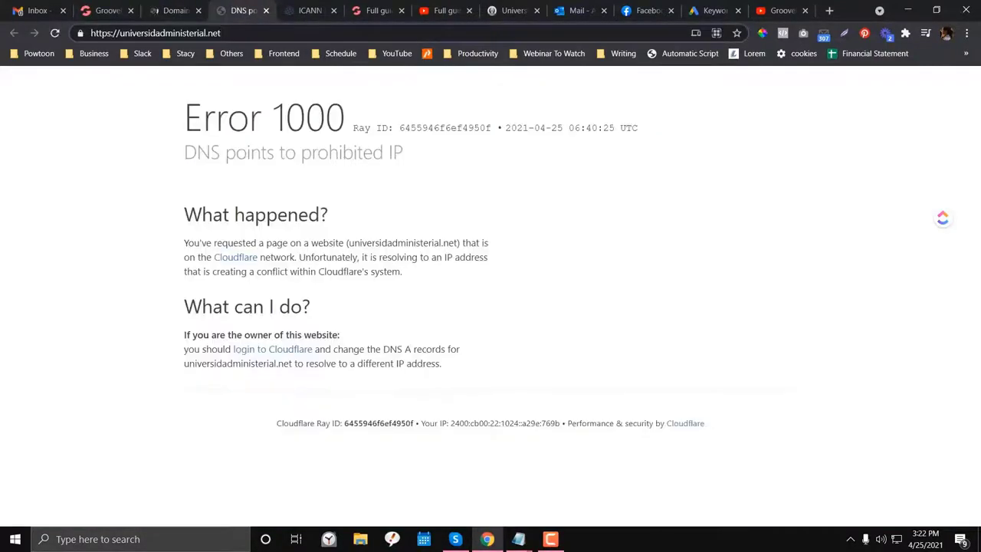
pyautogui.click(108, 10)
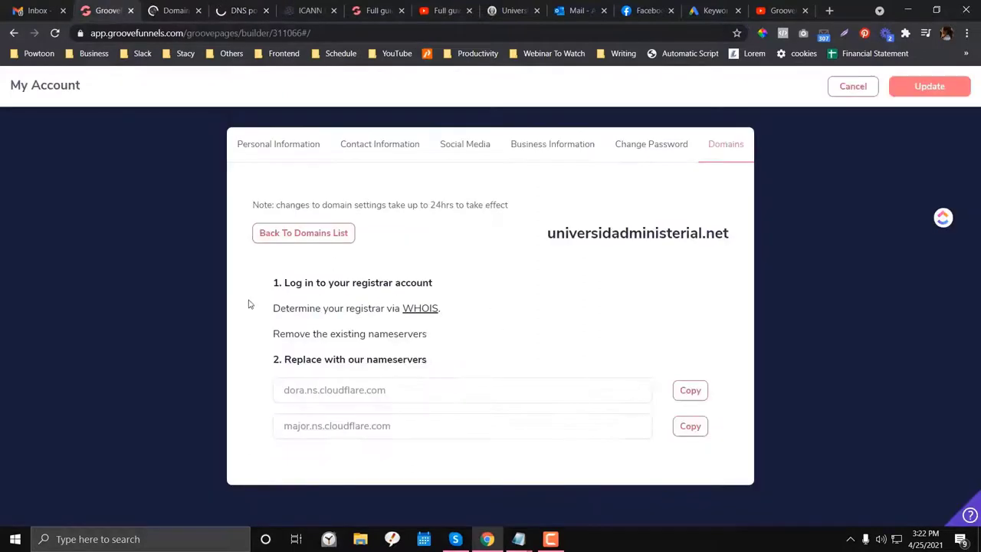
pyautogui.click(325, 242)
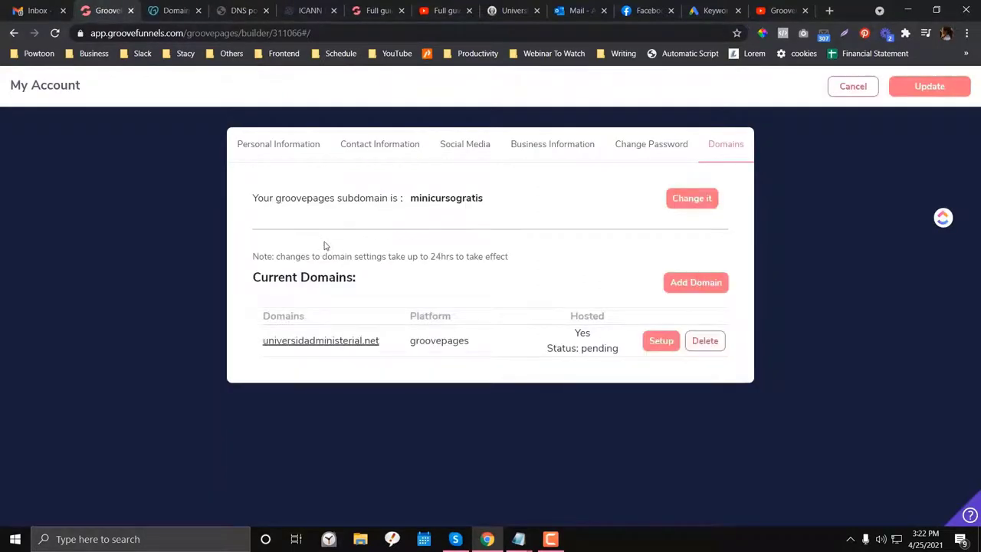
pyautogui.click(653, 342)
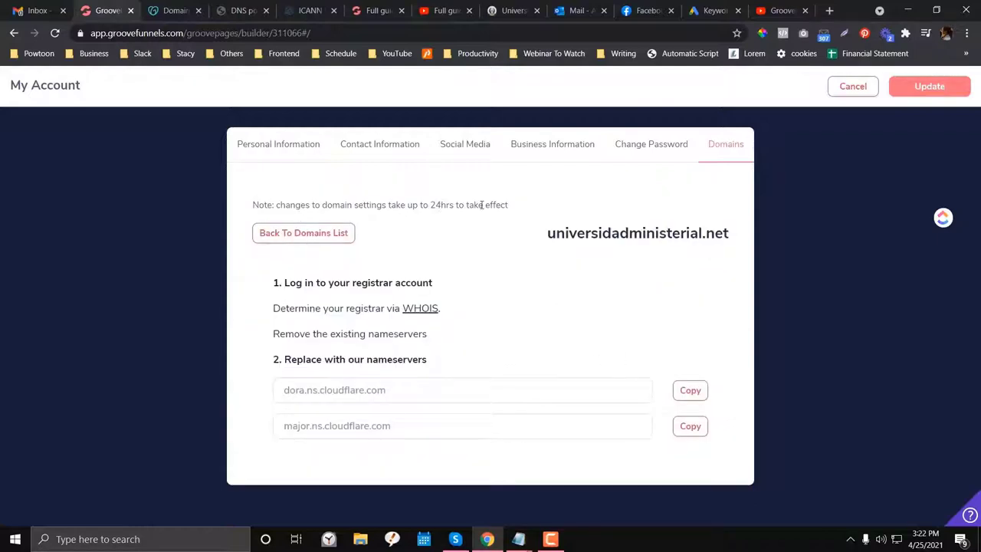
pyautogui.click(307, 233)
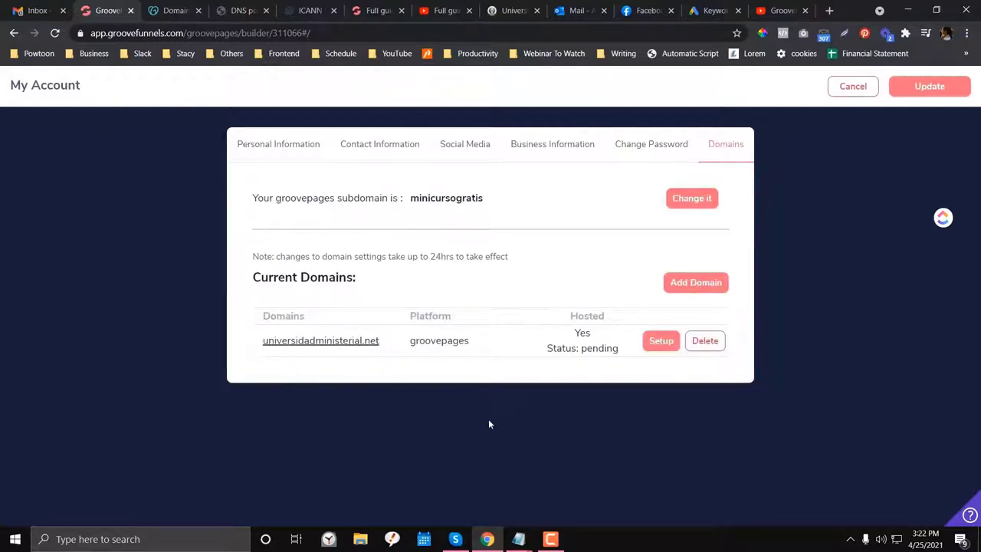
pyautogui.click(843, 90)
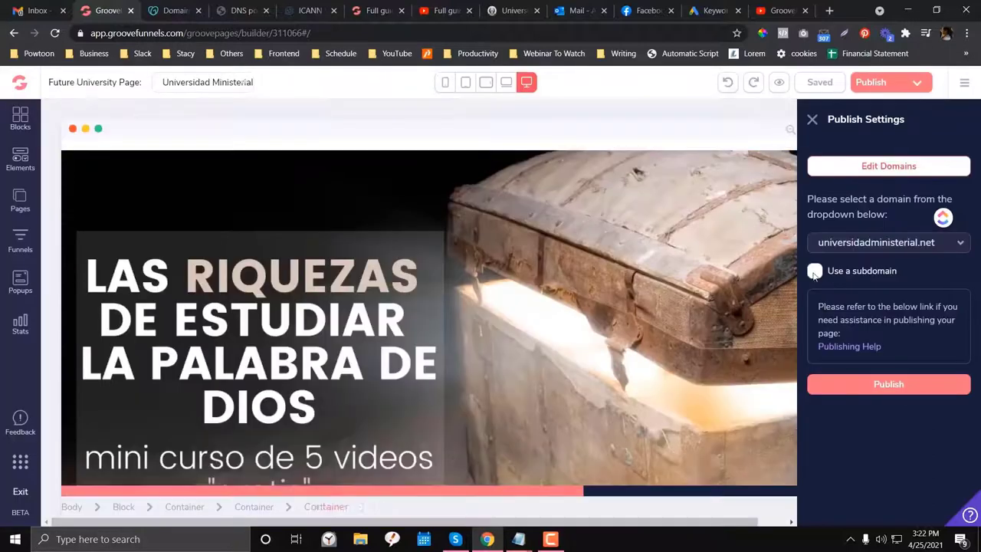
# - Publish the Universidad Ministerial page to universidadministerial.net and check the GoDaddy domain tab
pyautogui.click(847, 384)
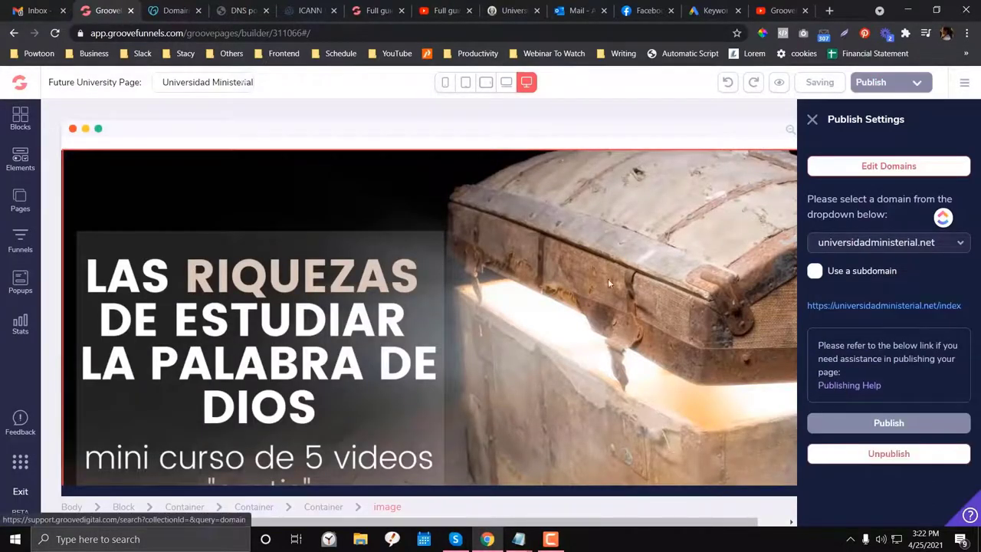
pyautogui.click(244, 10)
pyautogui.click(308, 10)
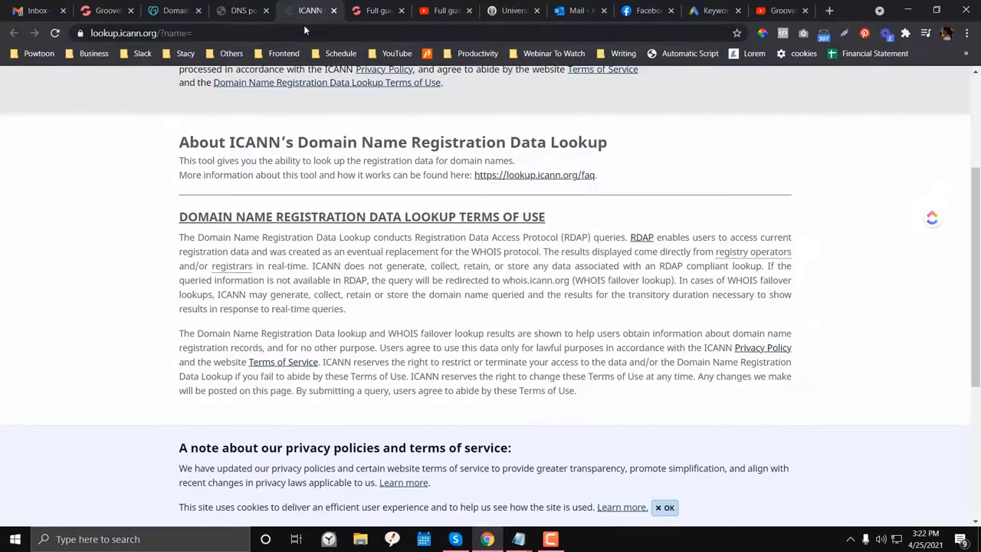
pyautogui.click(175, 10)
pyautogui.scroll(-5, 300, 188)
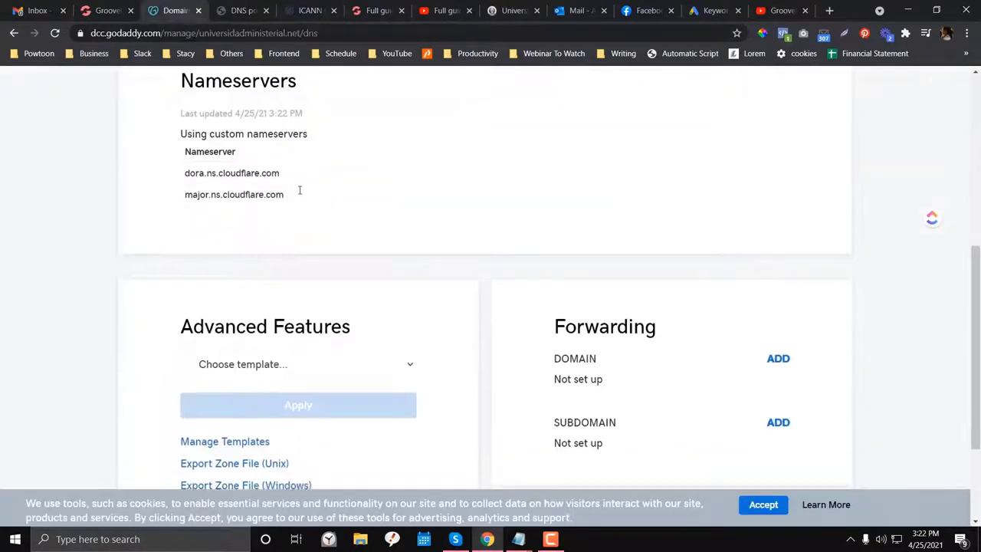
# - Review the ICANN lookup and return to the site's tab, still showing Error 1000
pyautogui.click(326, 8)
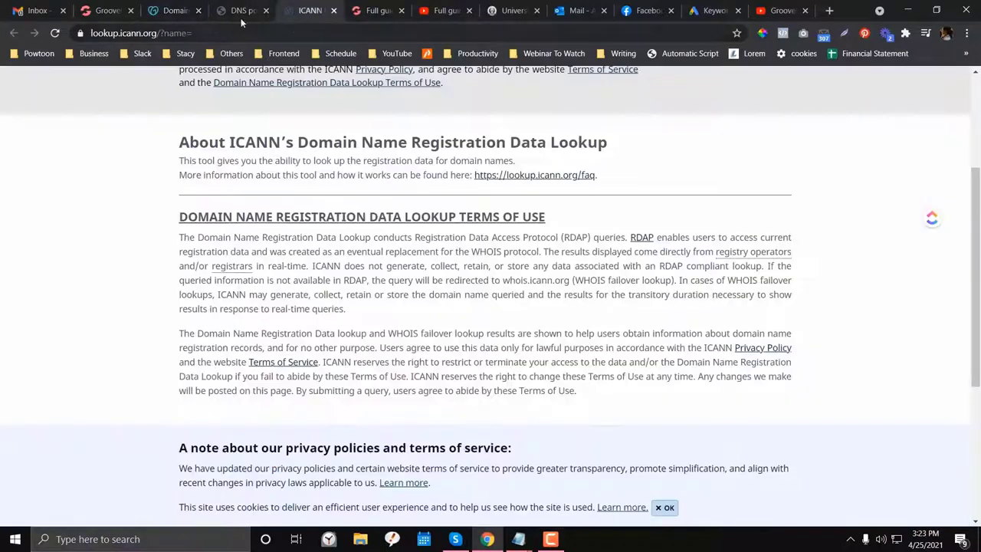
pyautogui.click(158, 6)
pyautogui.click(106, 10)
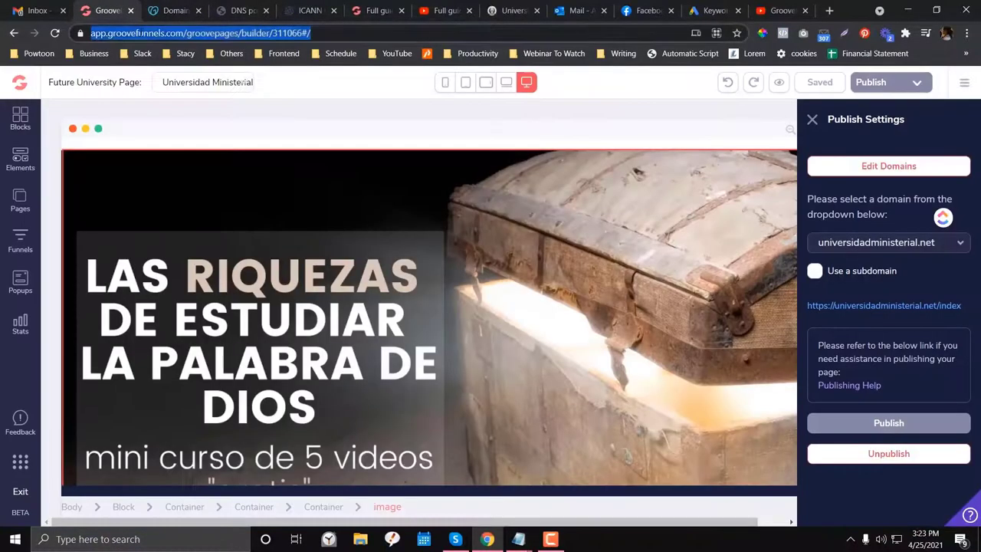
pyautogui.scroll(-2, 774, 368)
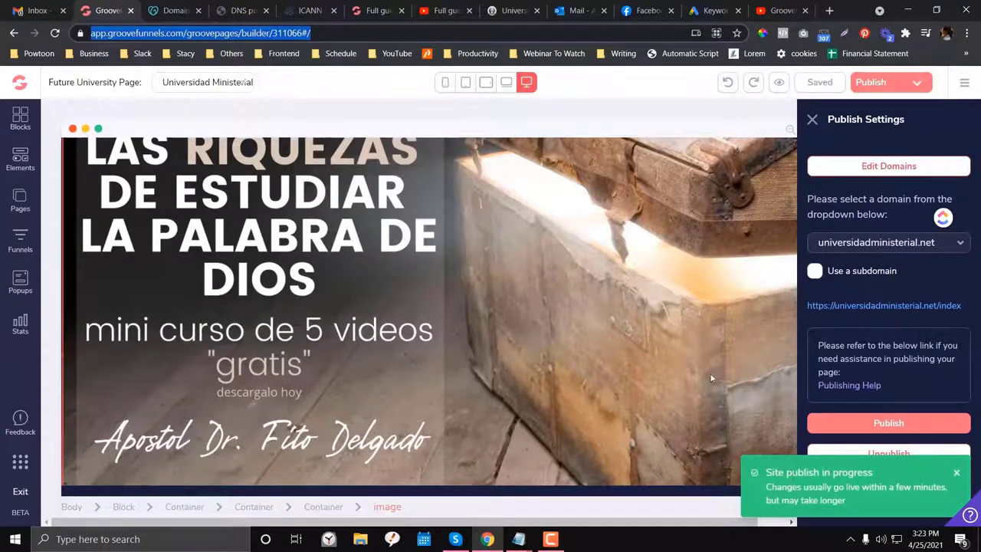
pyautogui.click(257, 11)
pyautogui.click(310, 8)
pyautogui.click(254, 8)
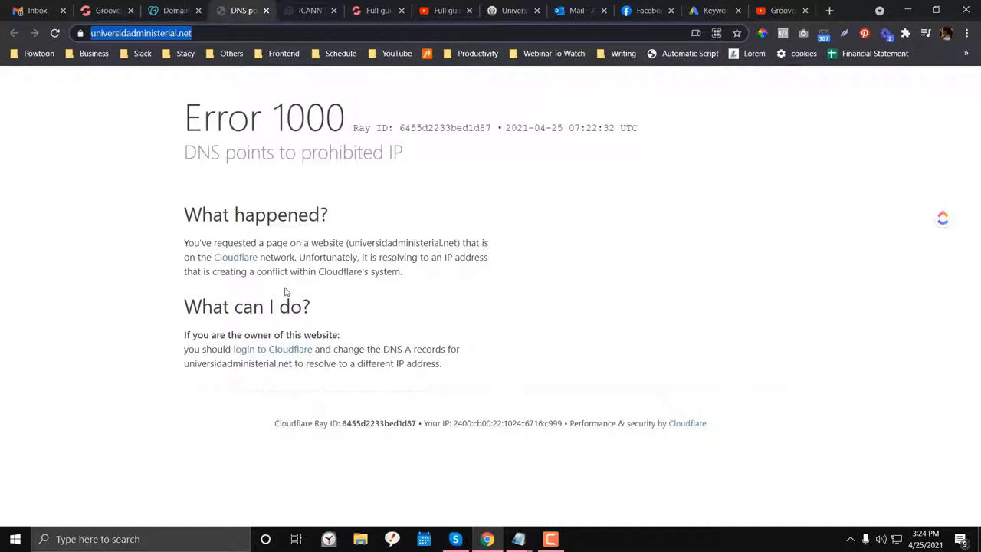
# - Read the Cloudflare Error 524 timeout page, highlighting the code and the host Error status
pyautogui.scroll(-3, 383, 305)
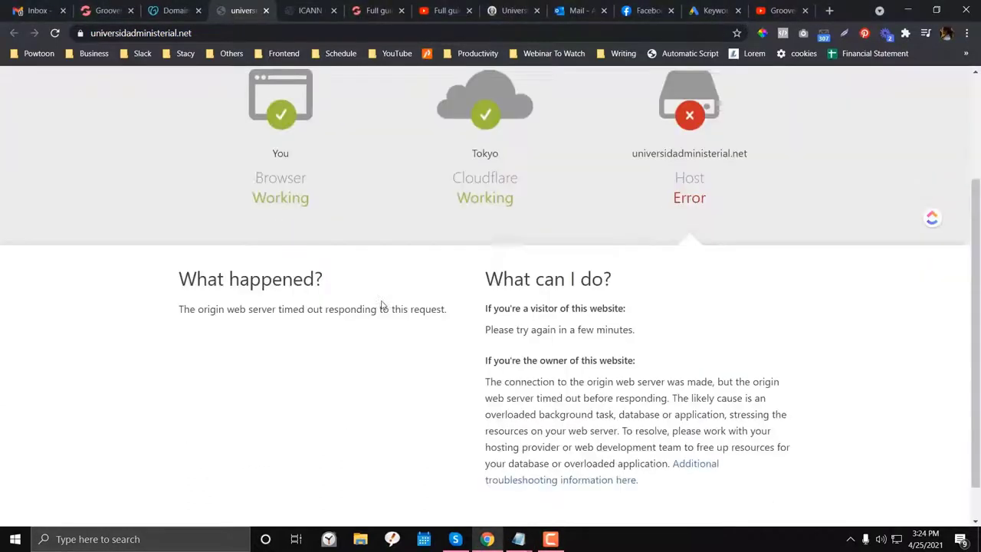
pyautogui.scroll(3, 383, 305)
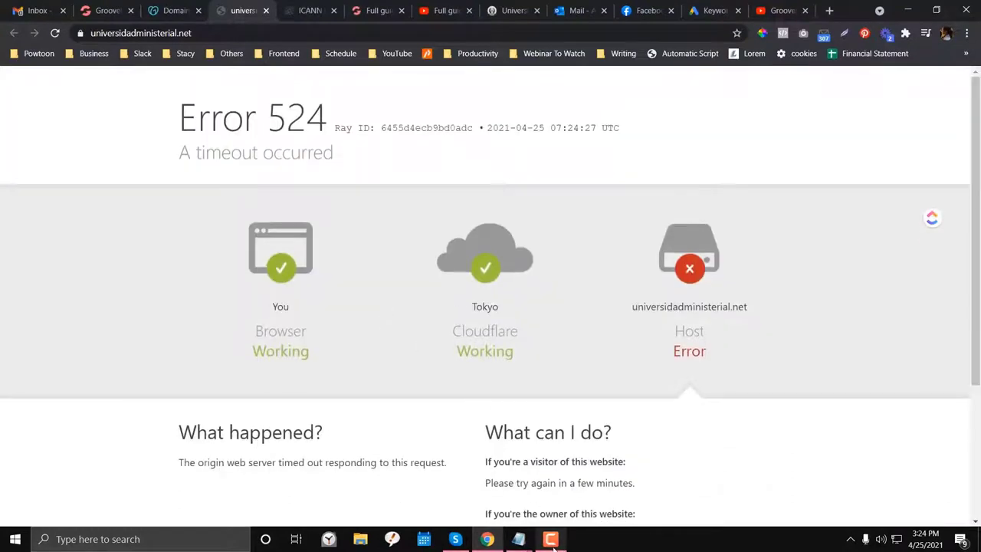
pyautogui.moveTo(328, 115); pyautogui.dragTo(275, 112)
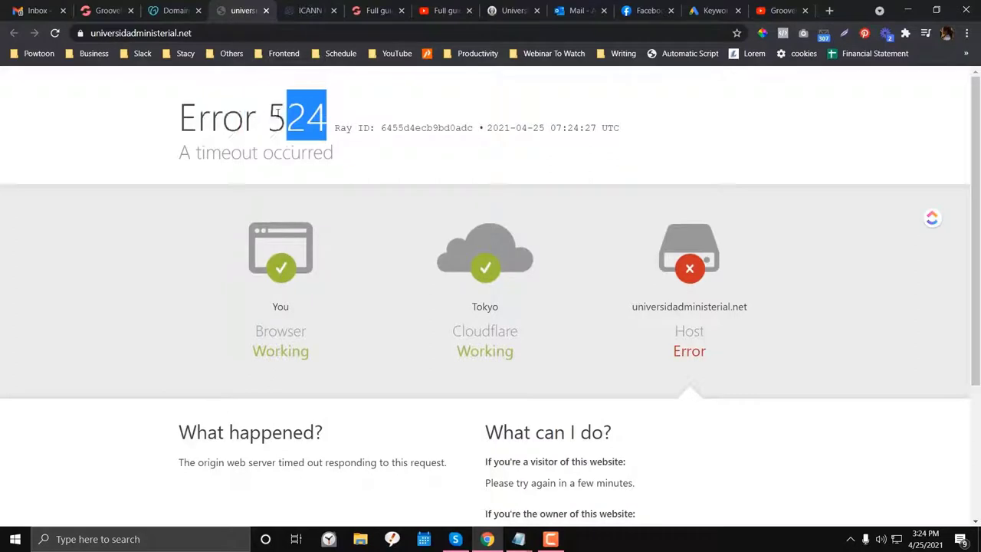
pyautogui.scroll(-1, 277, 284)
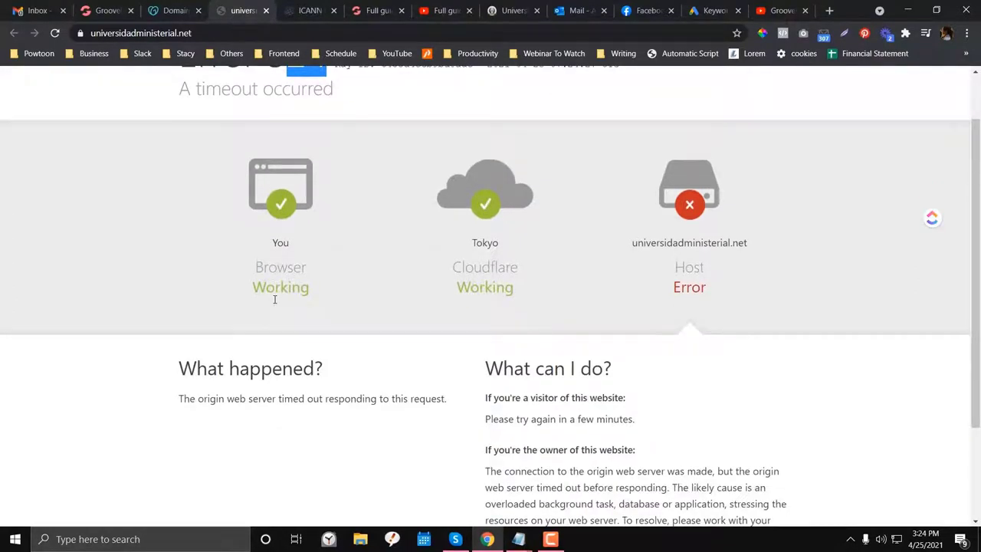
pyautogui.moveTo(674, 287); pyautogui.dragTo(721, 396)
pyautogui.click(721, 397)
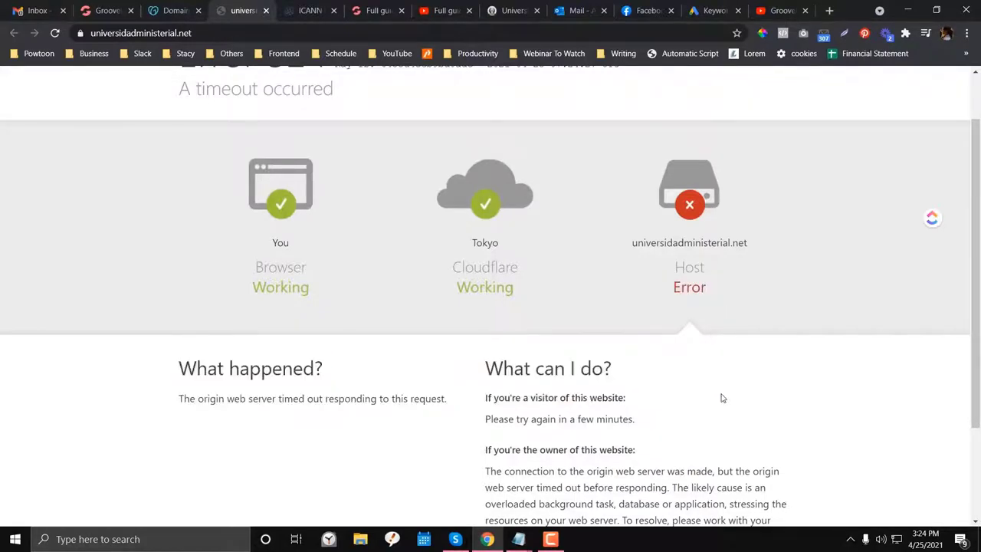
pyautogui.scroll(-2, 720, 398)
pyautogui.scroll(3, 721, 398)
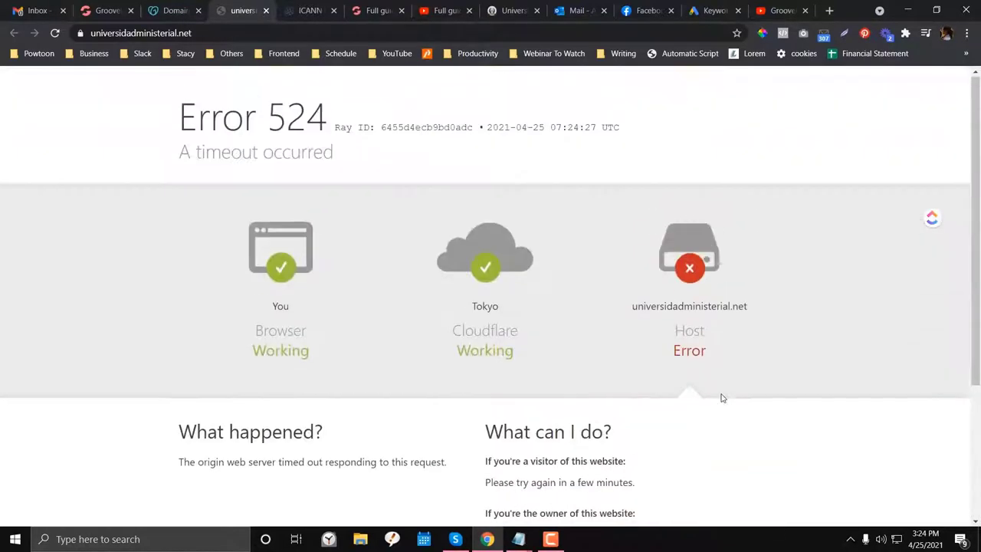
pyautogui.doubleClick(682, 351)
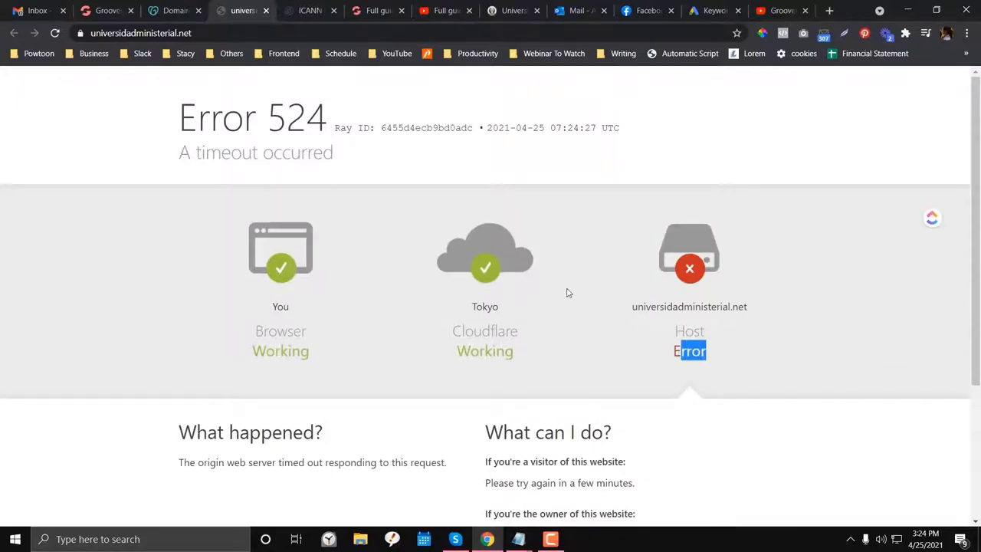
# - Return to the GroovePages publish settings after glancing at the ICANN lookup tab
pyautogui.click(124, 7)
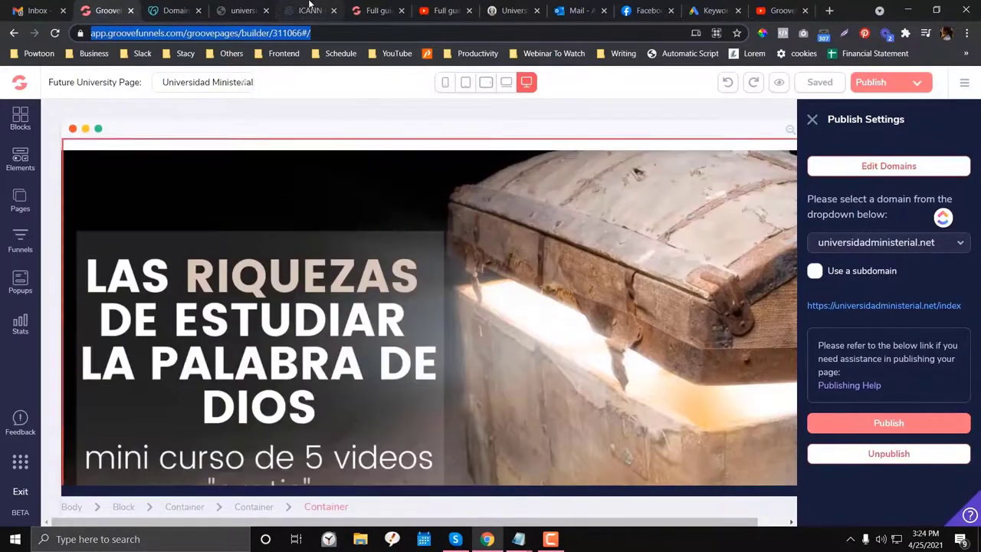
pyautogui.click(310, 10)
pyautogui.click(121, 8)
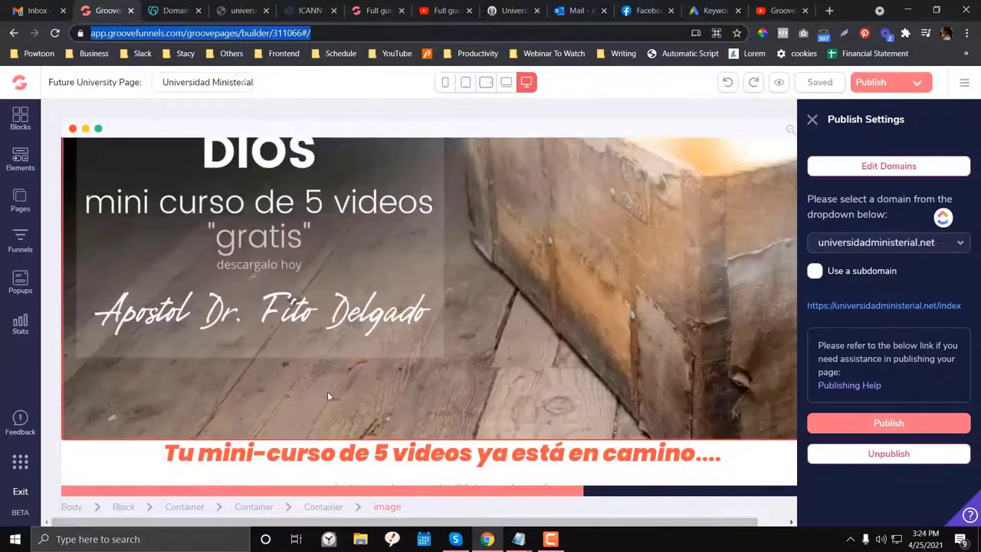
# - Republish the page and reload universidadministerial.net to recheck its Cloudflare error
pyautogui.click(874, 423)
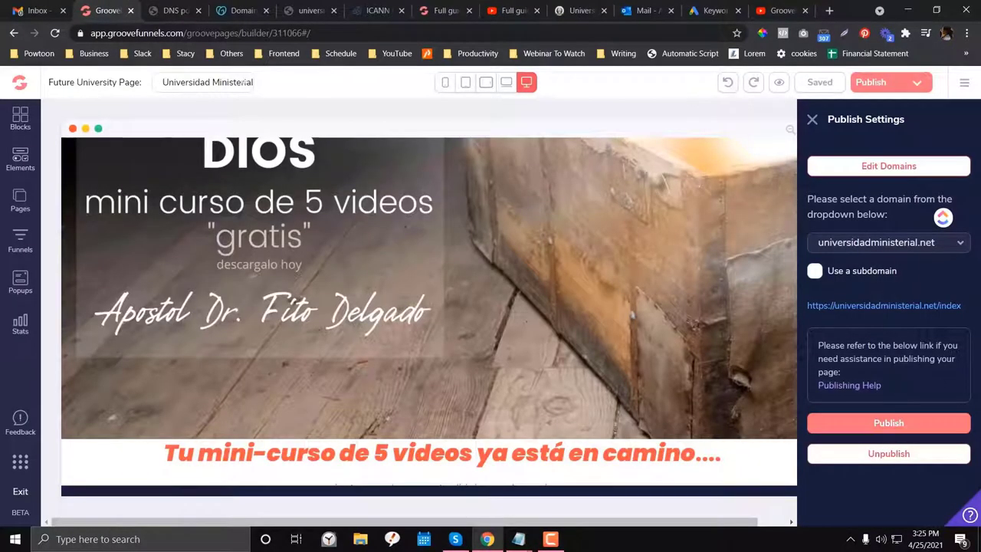
pyautogui.click(293, 8)
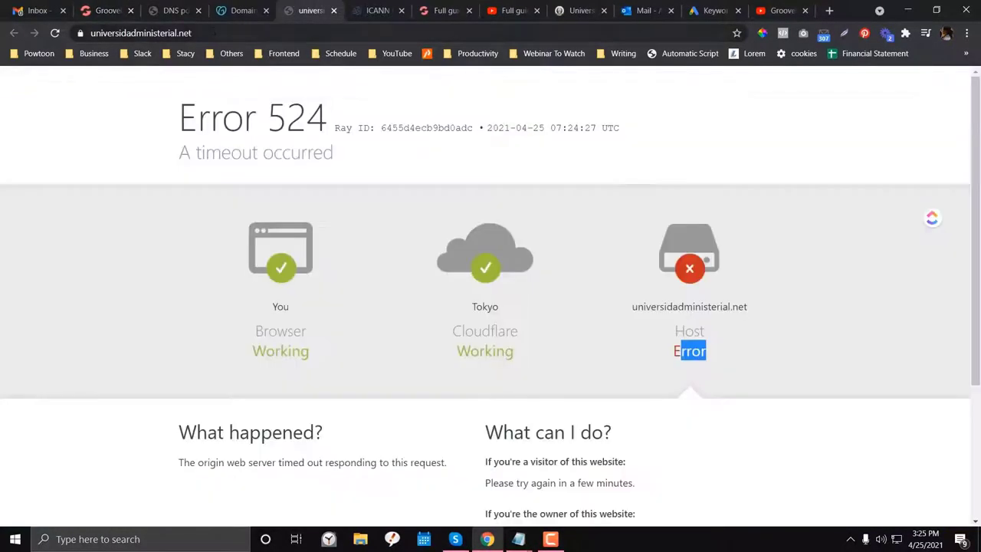
pyautogui.hotkey('ctrl', 'l')
pyautogui.moveTo(637, 306); pyautogui.dragTo(735, 357)
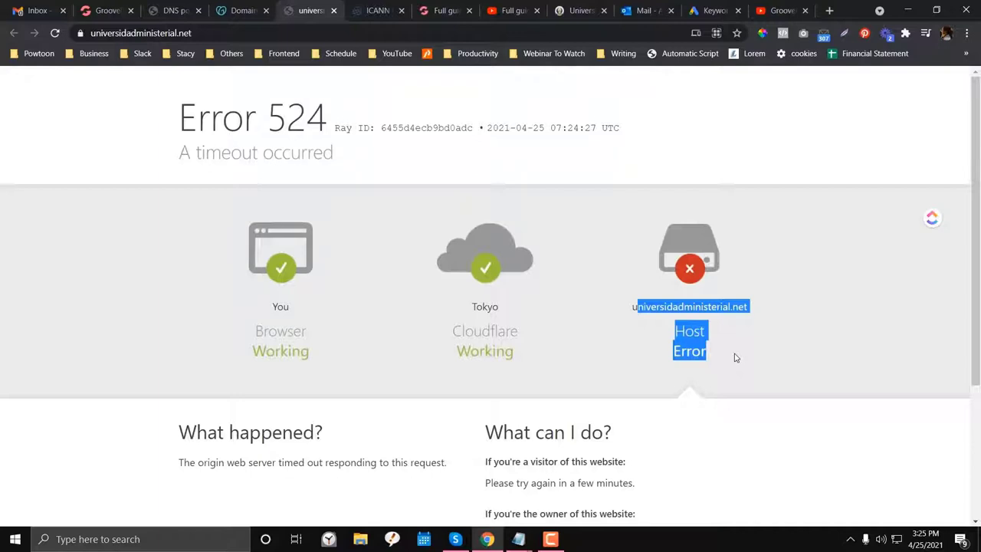
pyautogui.hotkey('ctrl', 'l')
pyautogui.press('Return')
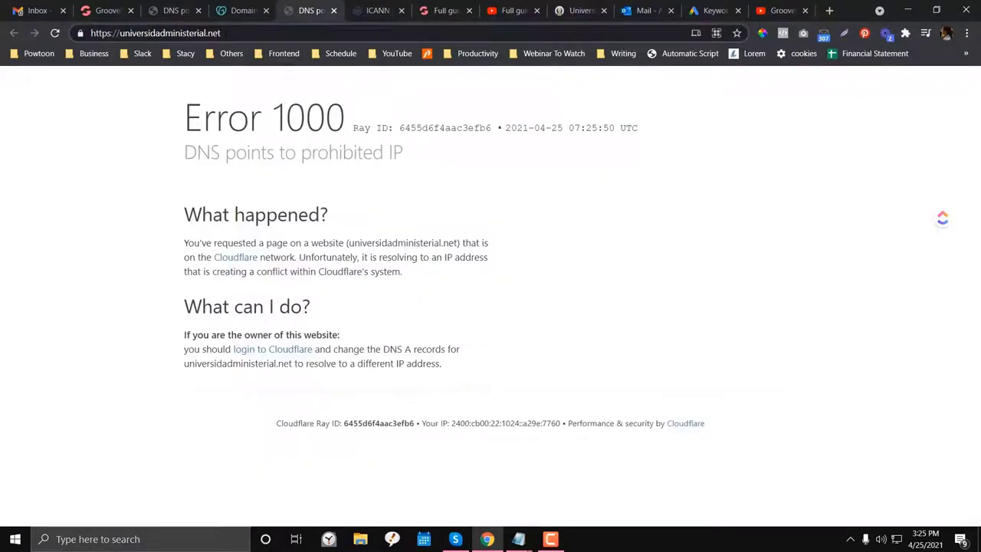
pyautogui.hotkey('ctrl', 'r')
# - Load the Cloudflare website in the ICANN lookup tab
pyautogui.hotkey('ctrl', '2')
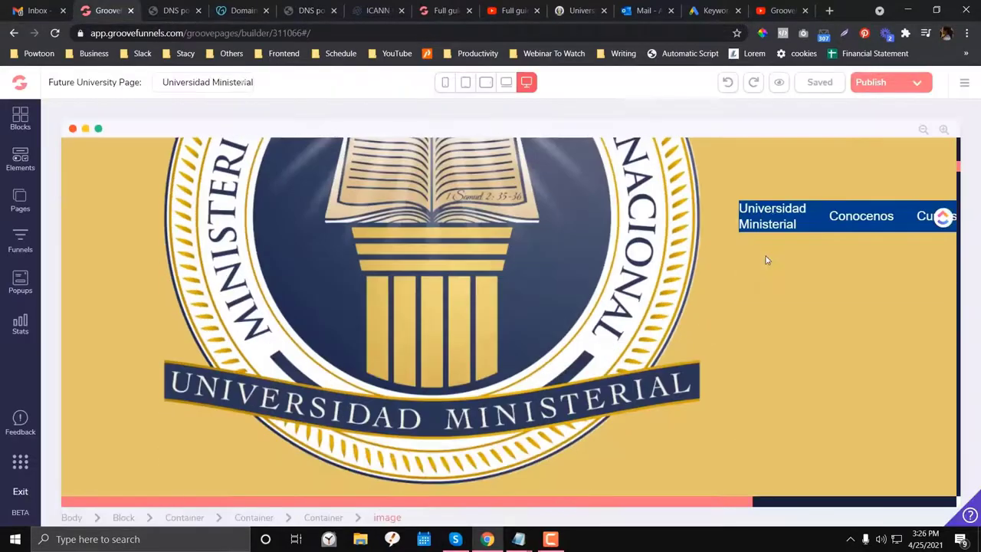
pyautogui.scroll(-10, 765, 260)
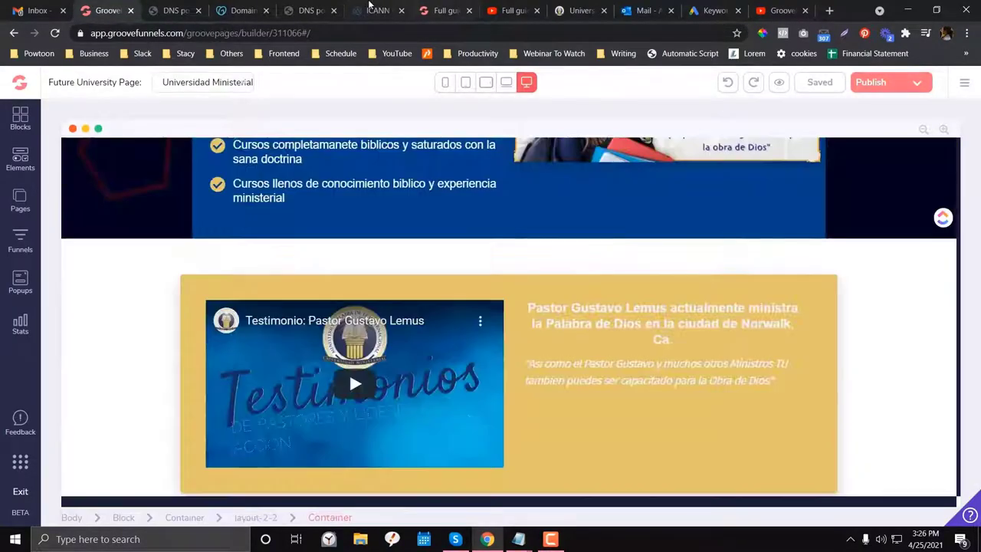
pyautogui.click(371, 9)
pyautogui.click(373, 33)
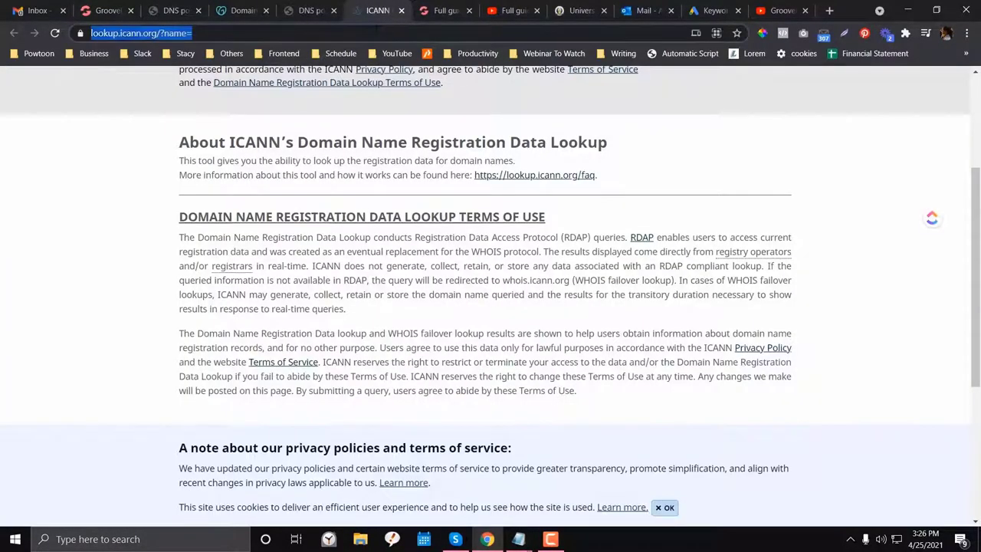
pyautogui.write('clou')
pyautogui.press('Return')
# - Open the page's Publish settings and Edit Domains to reach My Account Domains
pyautogui.hotkey('ctrl', '2')
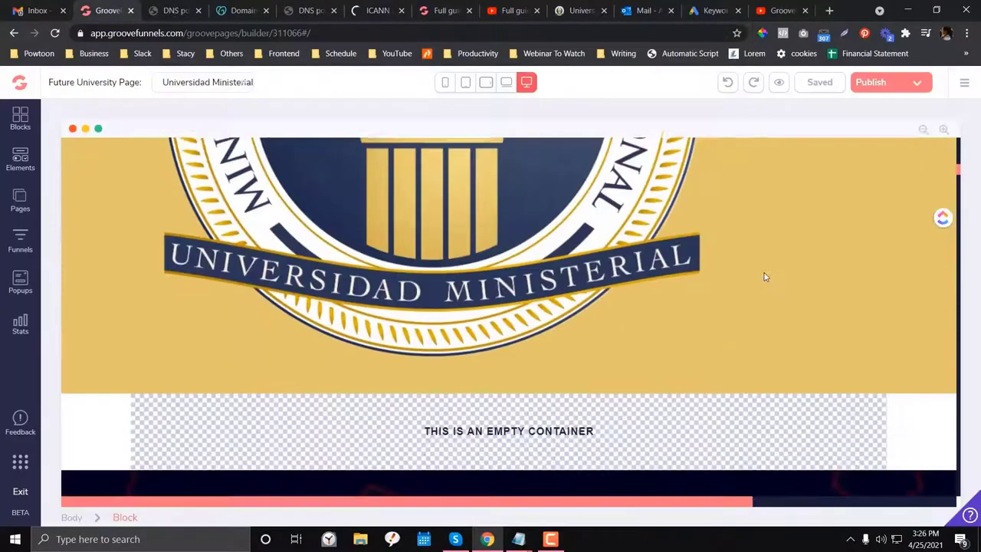
pyautogui.click(870, 82)
pyautogui.click(888, 166)
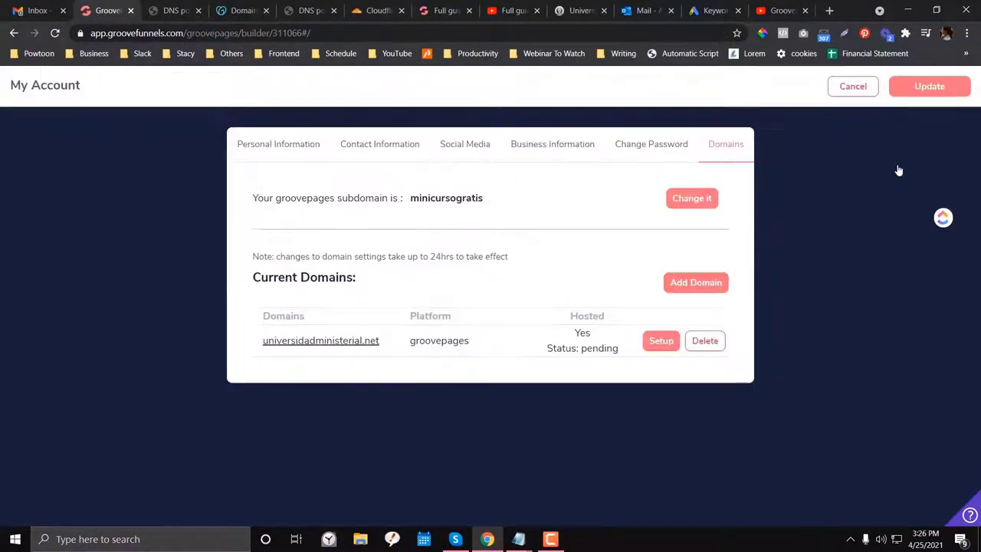
# - Delete universidadministerial.net from the domains list and start adding a new domain
pyautogui.click(705, 342)
pyautogui.click(547, 324)
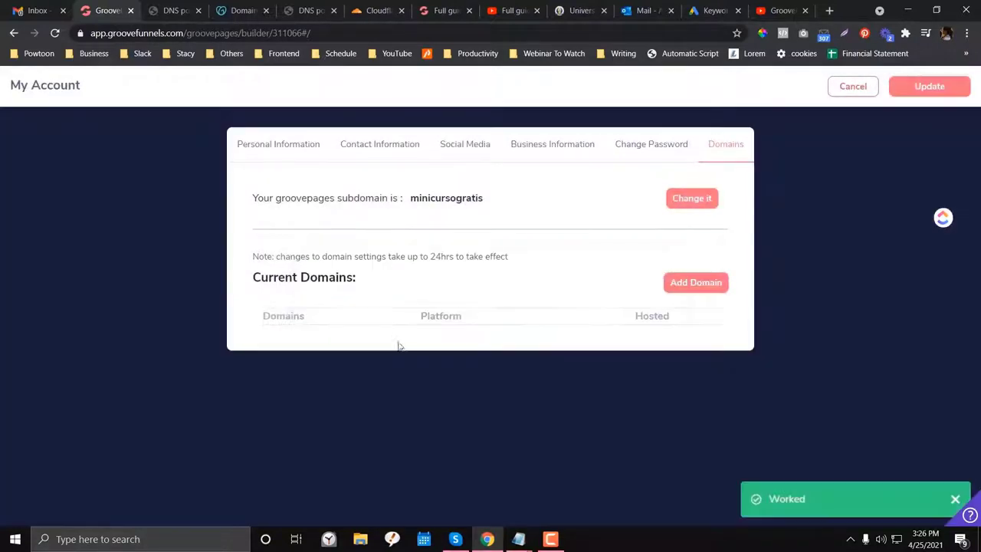
pyautogui.click(688, 289)
pyautogui.scroll(-2, 593, 322)
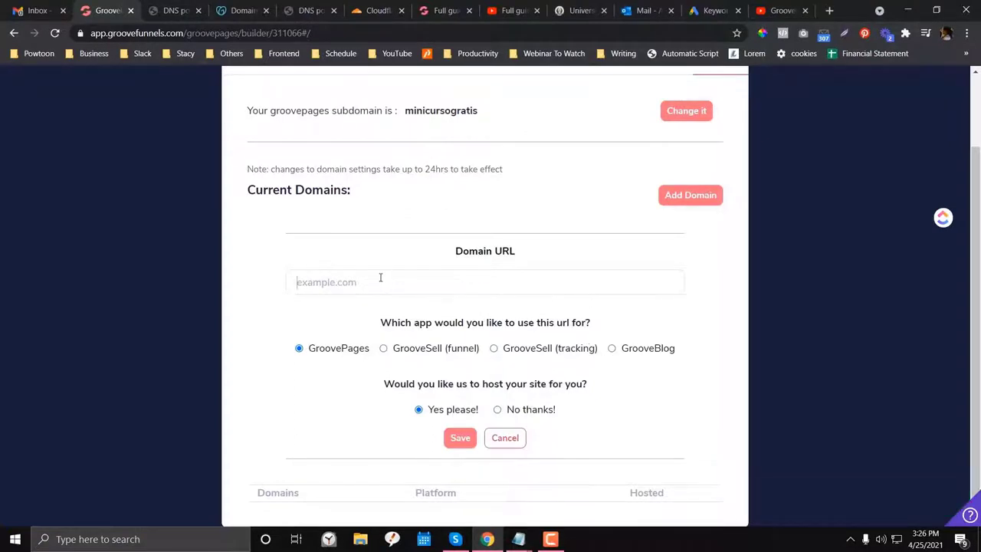
pyautogui.click(307, 10)
pyautogui.click(154, 33)
pyautogui.hotkey('ctrl', 'c')
pyautogui.click(107, 10)
pyautogui.hotkey('ctrl', 'v')
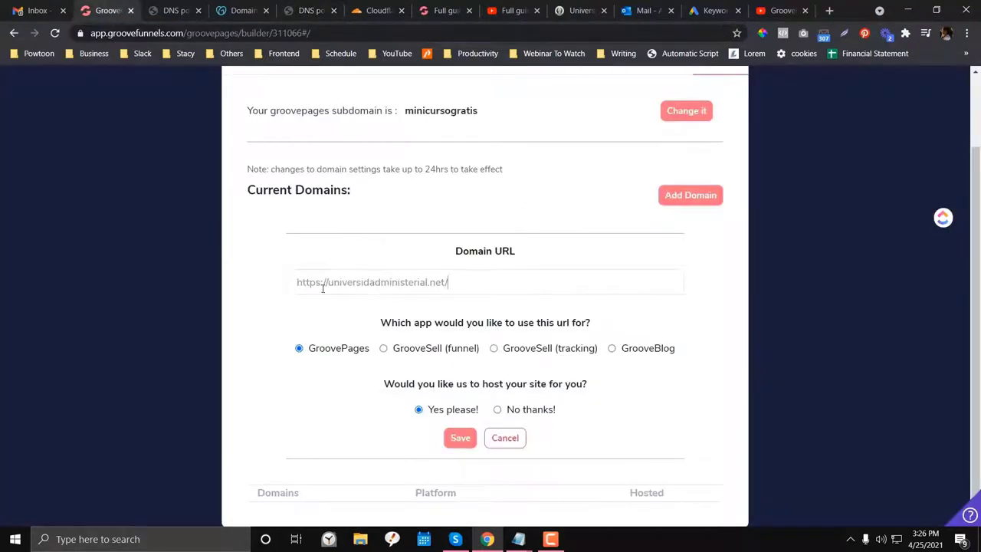
pyautogui.click(327, 281)
pyautogui.hotkey('shift', 'Home')
pyautogui.press('BackSpace')
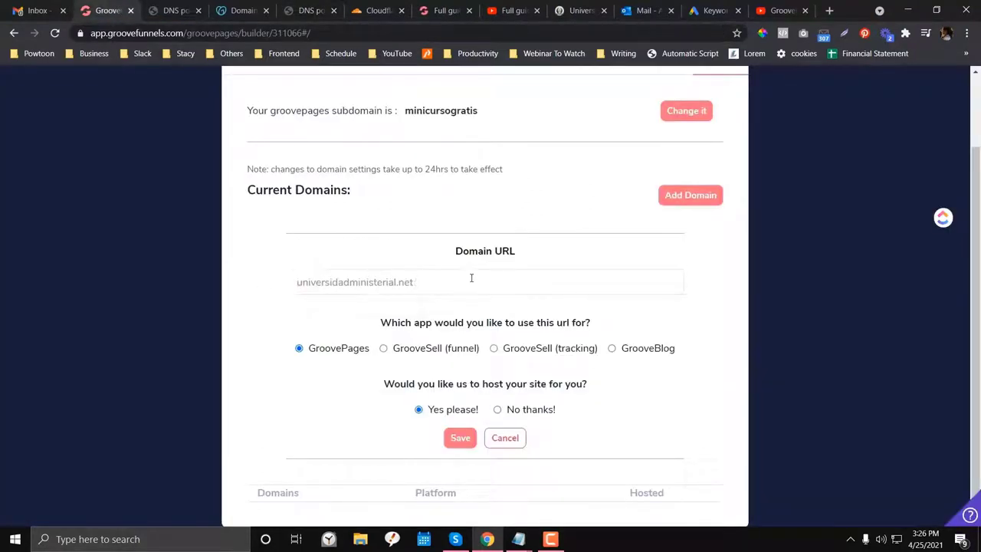
pyautogui.click(460, 438)
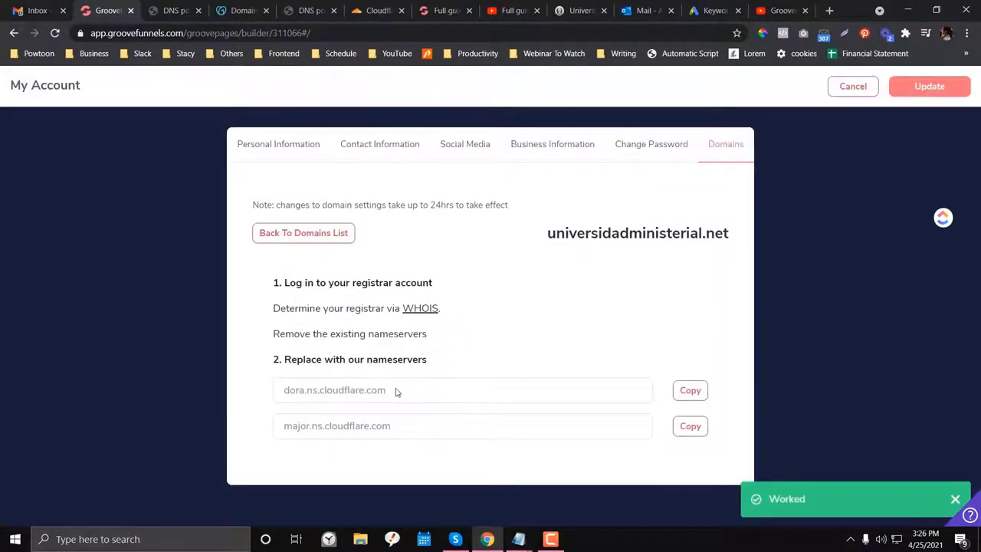
# - Confirm GoDaddy's nameservers match dora and major.ns.cloudflare.com from the GrooveFunnels domain setup
pyautogui.moveTo(397, 392); pyautogui.dragTo(345, 392)
pyautogui.doubleClick(285, 390)
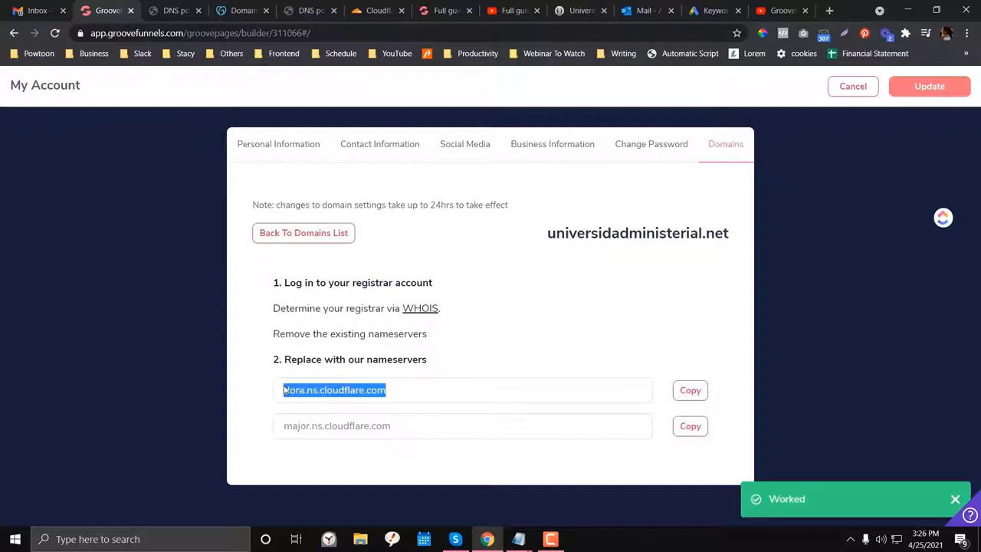
pyautogui.click(244, 10)
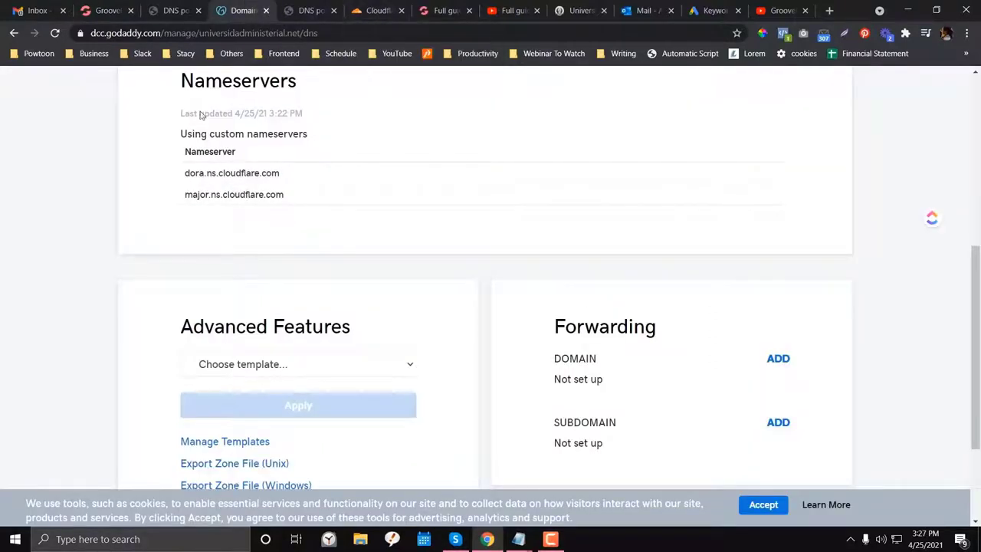
pyautogui.click(124, 13)
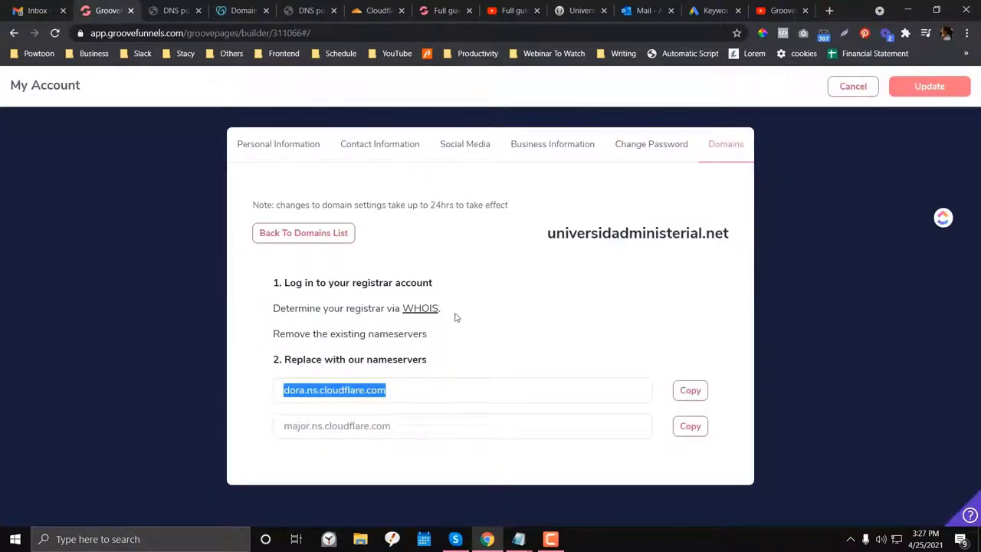
pyautogui.click(318, 240)
pyautogui.click(656, 341)
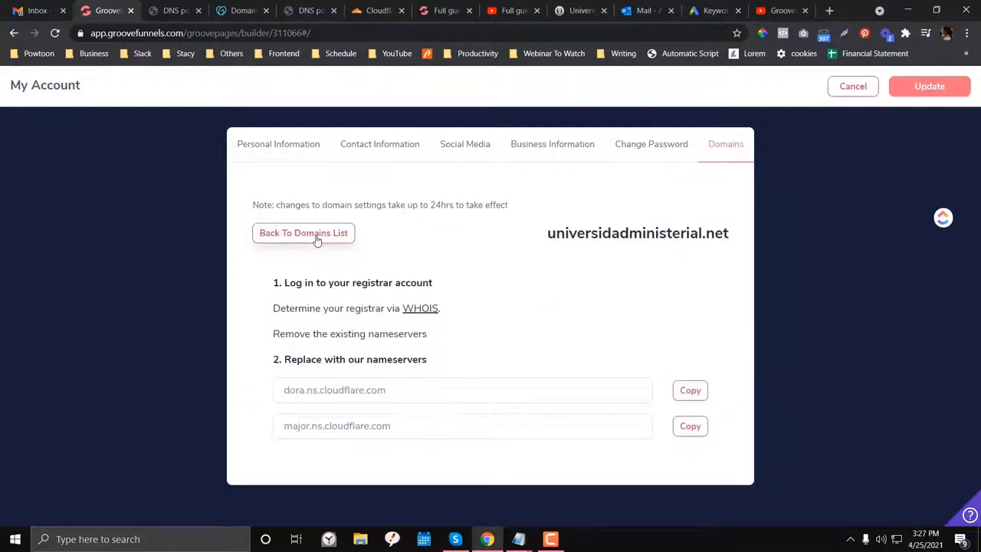
pyautogui.click(374, 10)
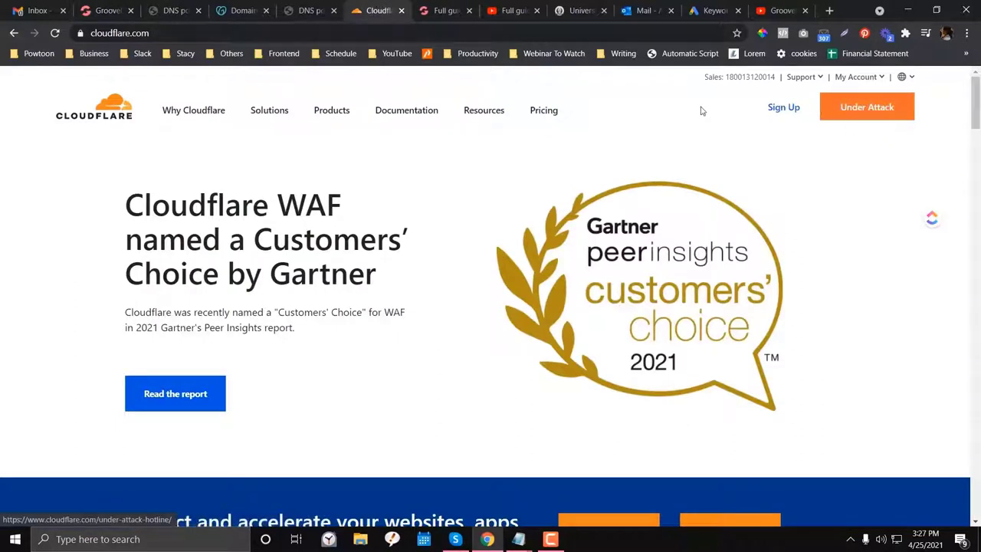
# - Go to Cloudflare's My Profile to reach the sign-in form
pyautogui.click(856, 77)
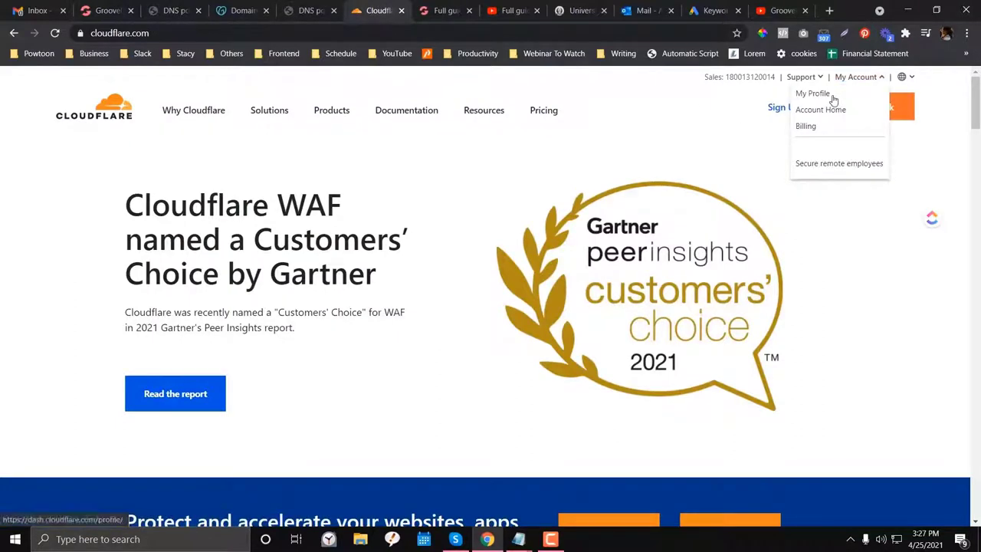
pyautogui.click(833, 98)
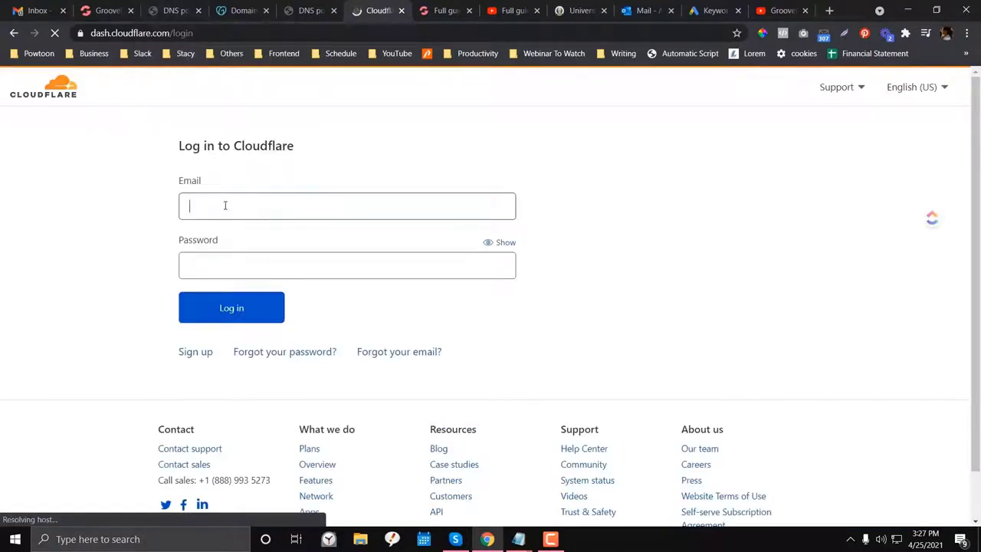
pyautogui.click(225, 205)
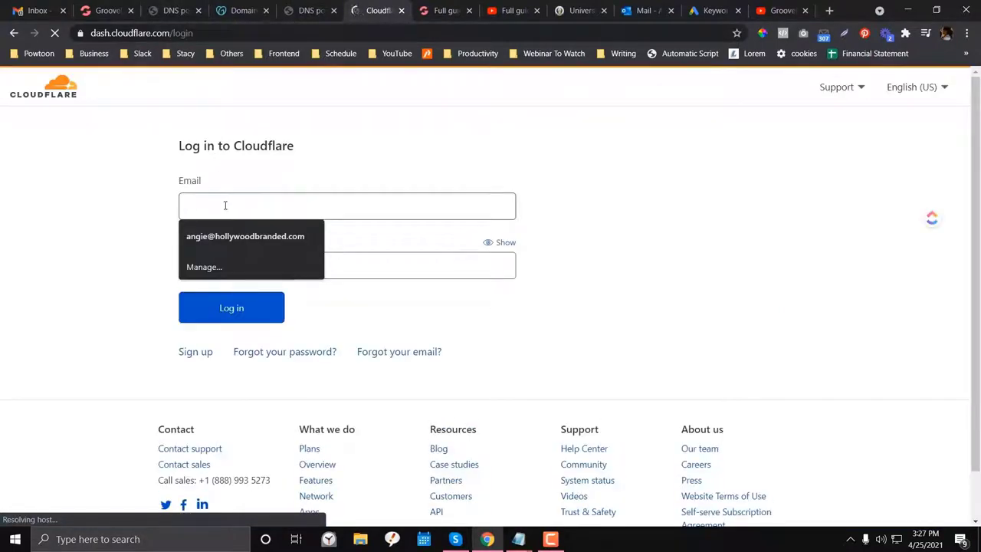
pyautogui.click(551, 539)
pyautogui.click(551, 539)
# - Find the login details in the Gmail CDN help thread, then open the domain's Cloudflare dashboard
pyautogui.click(37, 10)
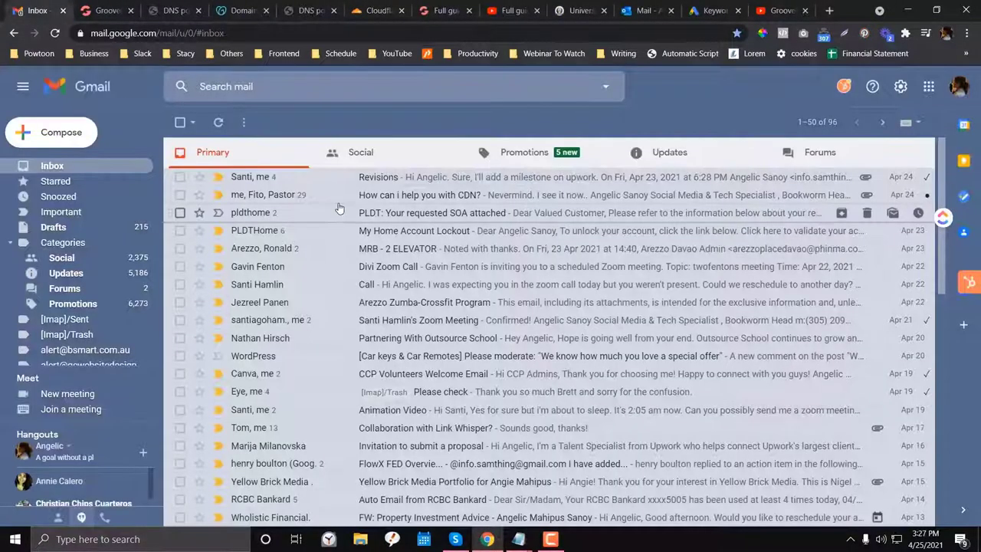
pyautogui.click(375, 198)
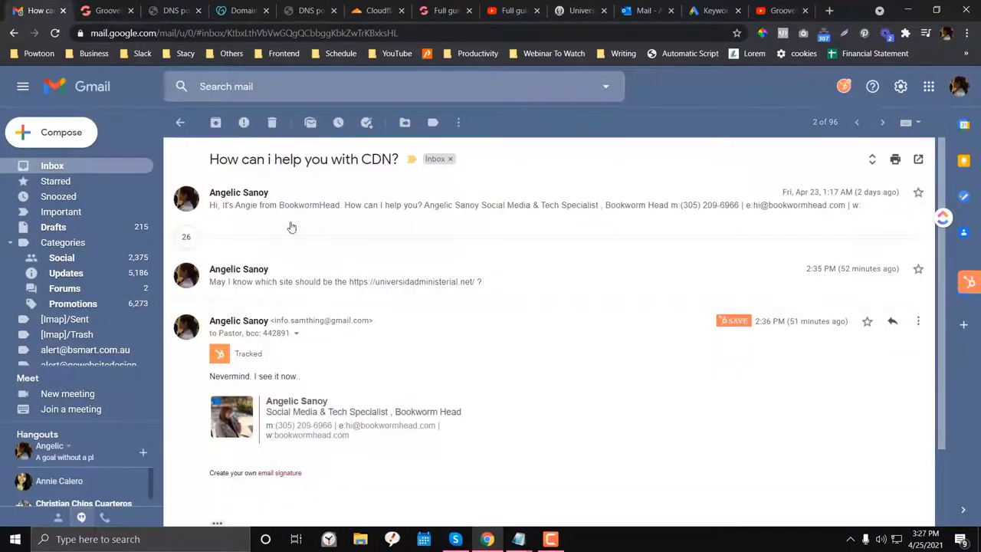
pyautogui.click(185, 237)
pyautogui.scroll(-2, 245, 306)
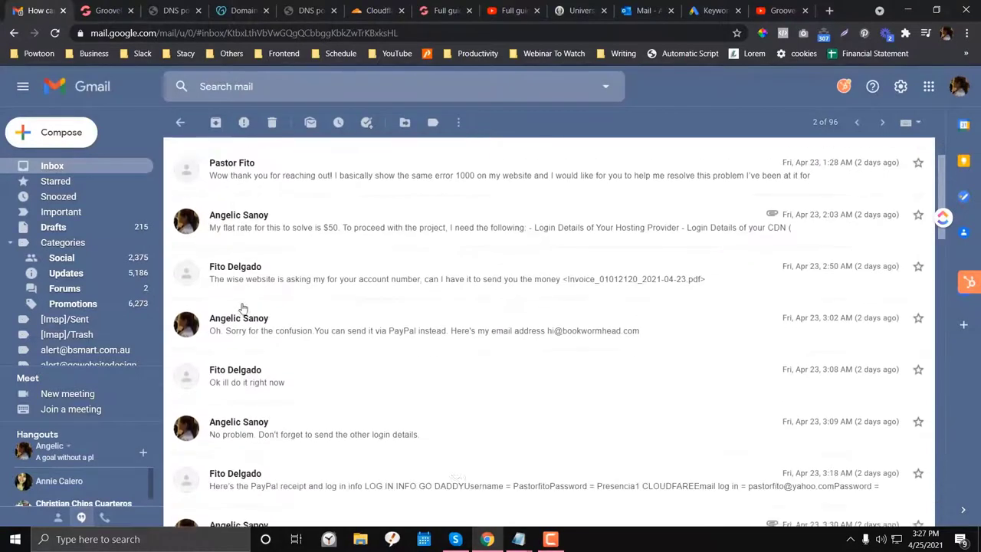
pyautogui.click(551, 539)
pyautogui.click(379, 10)
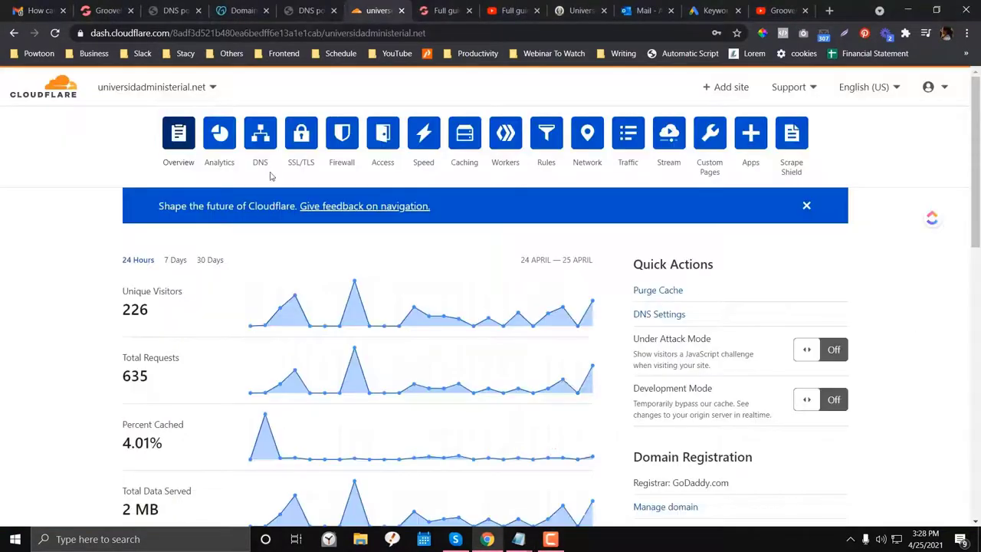
# - Open the domain's DNS records and highlight the clint.ns.cloudflare.com nameserver
pyautogui.click(261, 137)
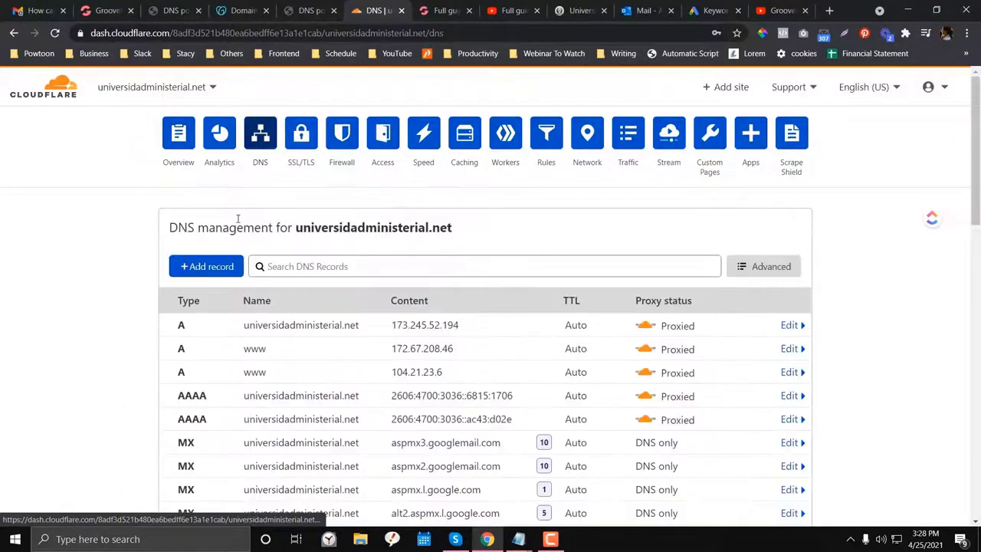
pyautogui.scroll(-3, 238, 218)
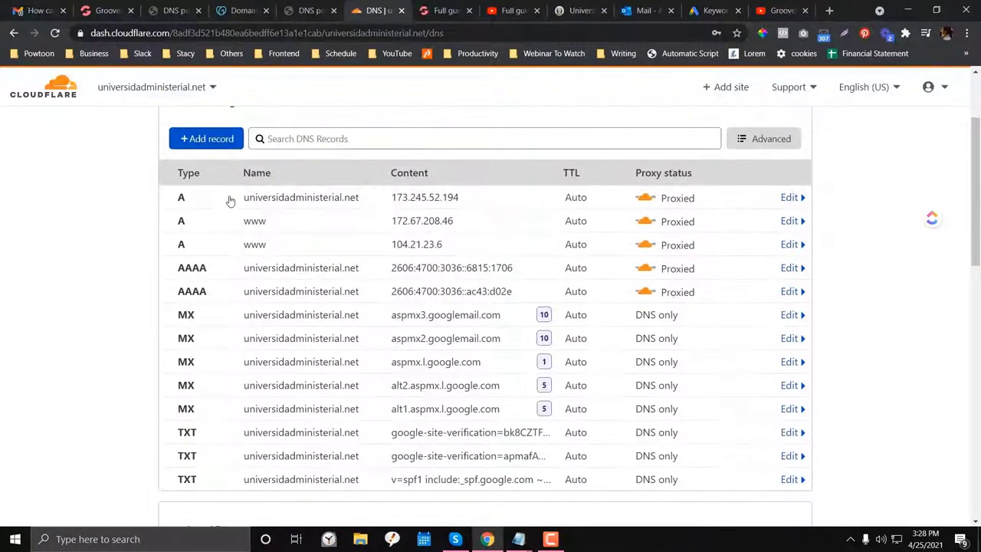
pyautogui.scroll(-5, 235, 221)
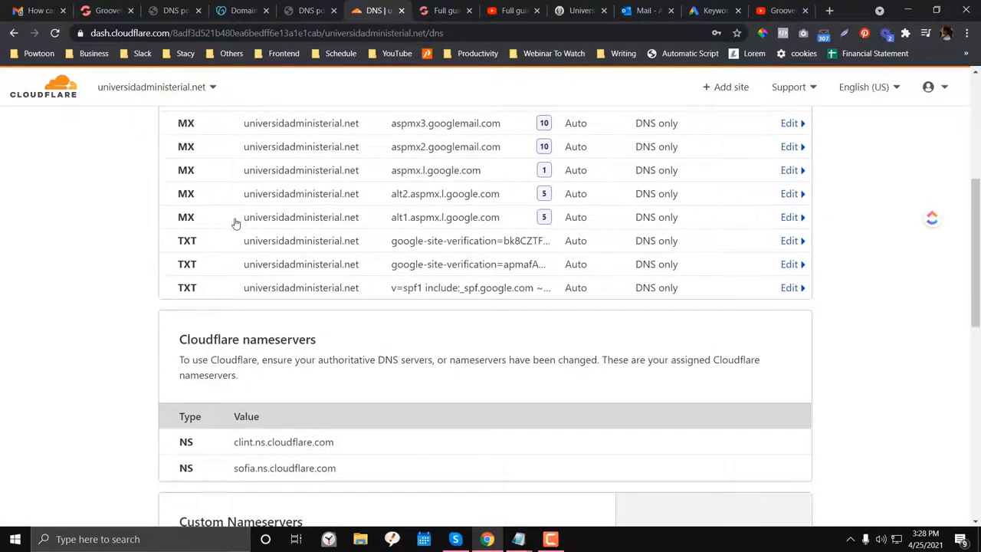
pyautogui.scroll(-3, 236, 222)
pyautogui.moveTo(234, 324); pyautogui.dragTo(335, 341)
pyautogui.scroll(2, 336, 341)
pyautogui.scroll(-3, 332, 269)
pyautogui.moveTo(342, 258); pyautogui.dragTo(229, 252)
pyautogui.moveTo(176, 276); pyautogui.dragTo(307, 276)
pyautogui.scroll(-3, 381, 276)
pyautogui.scroll(-1, 379, 274)
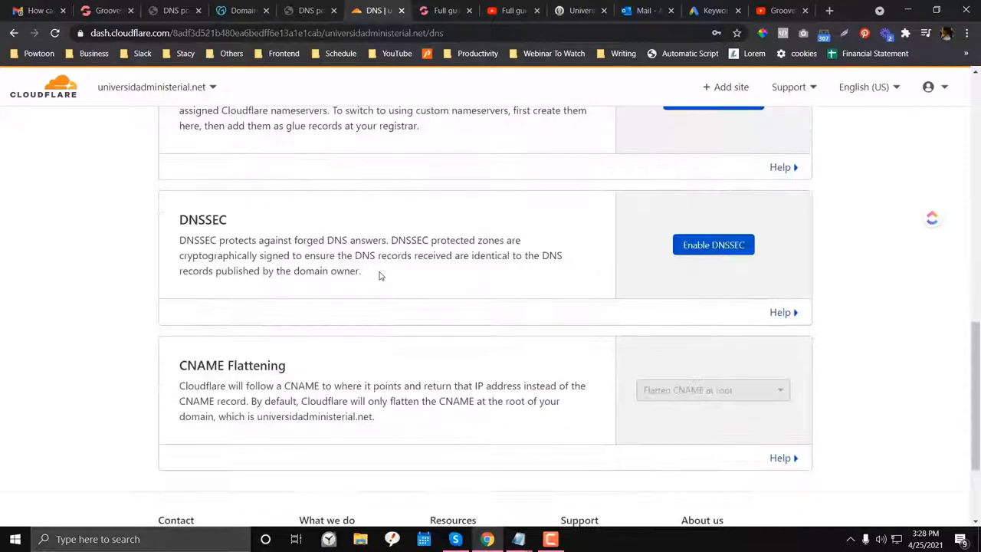
pyautogui.scroll(10, 379, 275)
# - Start a new DNS record of type CNAME with name @
pyautogui.click(211, 267)
pyautogui.click(221, 342)
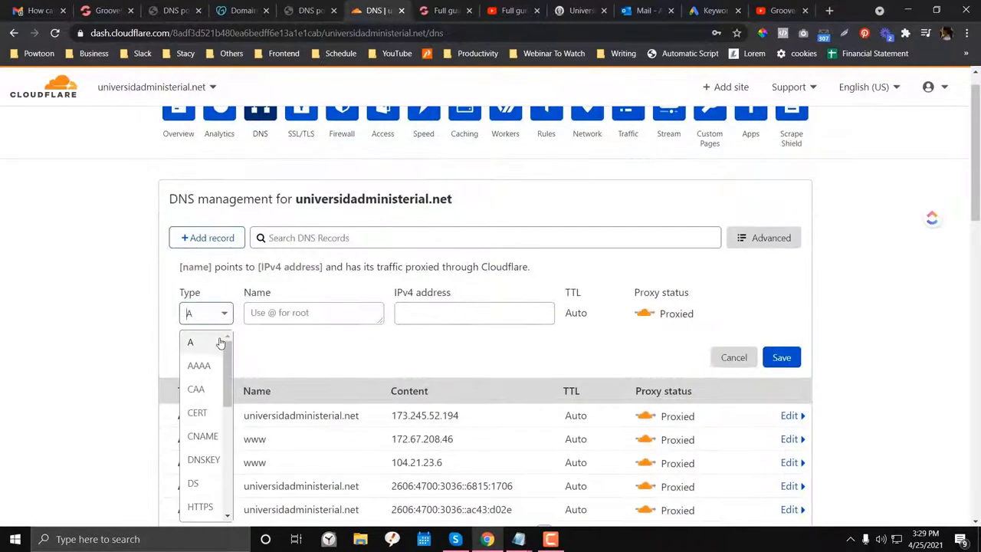
pyautogui.scroll(-3, 197, 414)
pyautogui.scroll(-1, 129, 383)
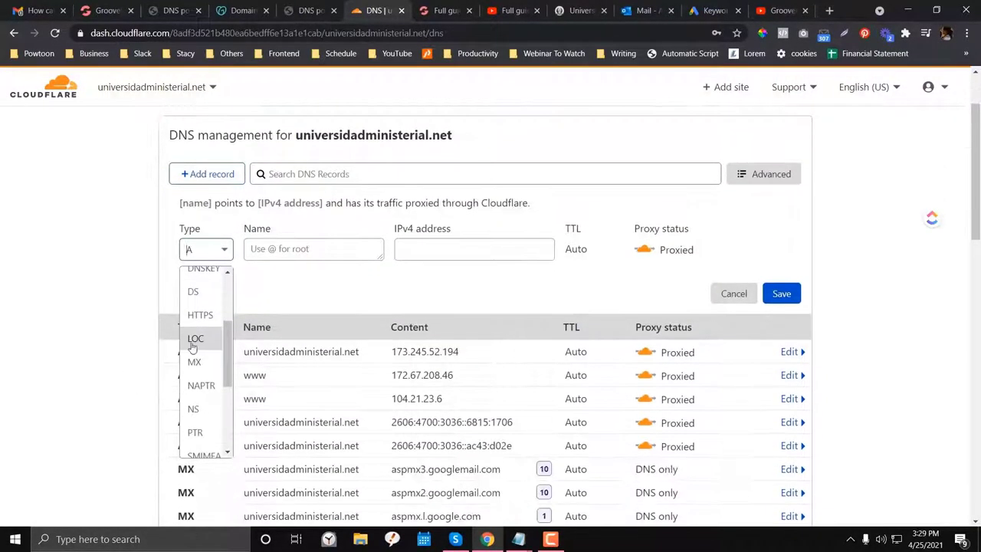
pyautogui.moveTo(225, 340); pyautogui.dragTo(228, 399)
pyautogui.scroll(3, 230, 383)
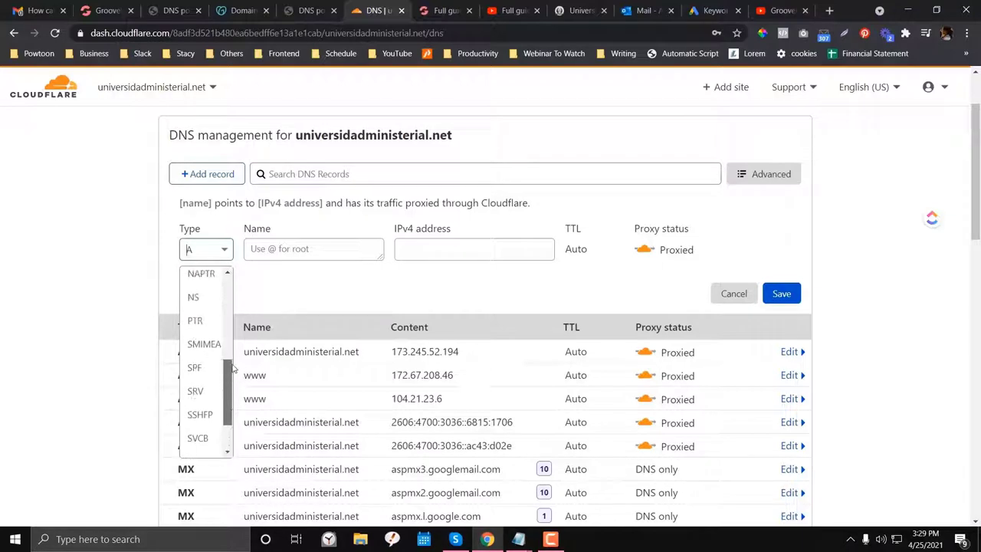
pyautogui.write('c')
pyautogui.click(203, 325)
pyautogui.click(264, 249)
pyautogui.write('@')
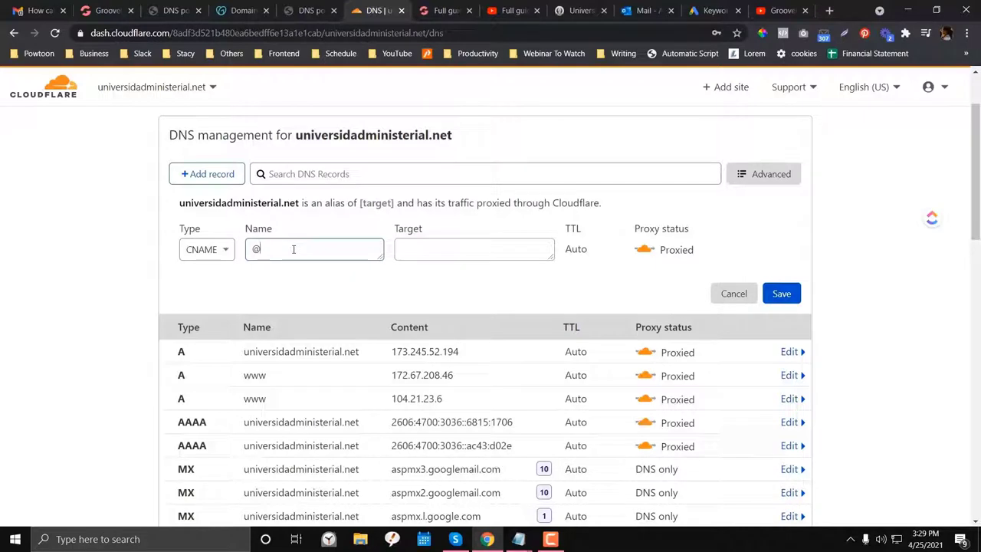
pyautogui.moveTo(293, 249); pyautogui.dragTo(231, 249)
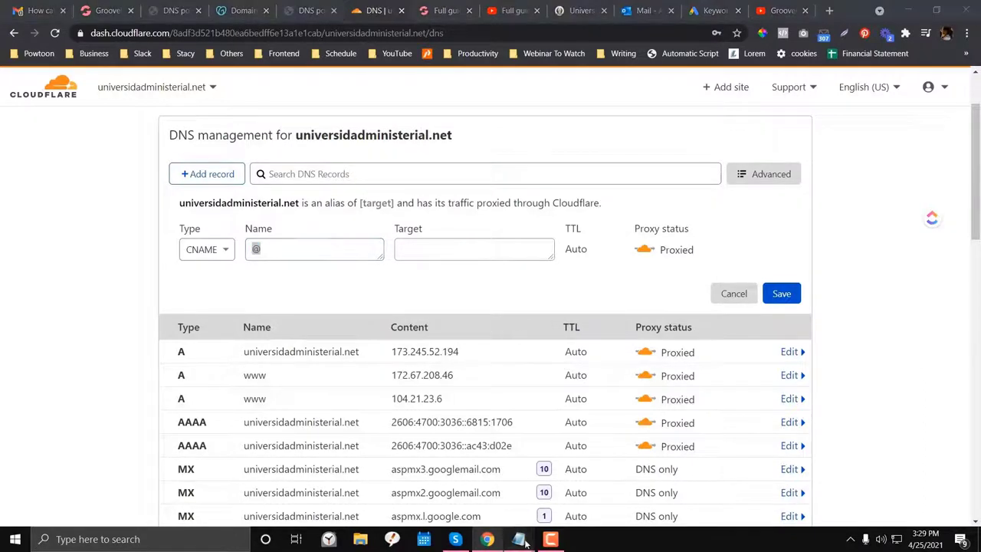
# - Paste host10.grooverpages.com from the notes as the target and save the record
pyautogui.moveTo(523, 541)
pyautogui.click(583, 488)
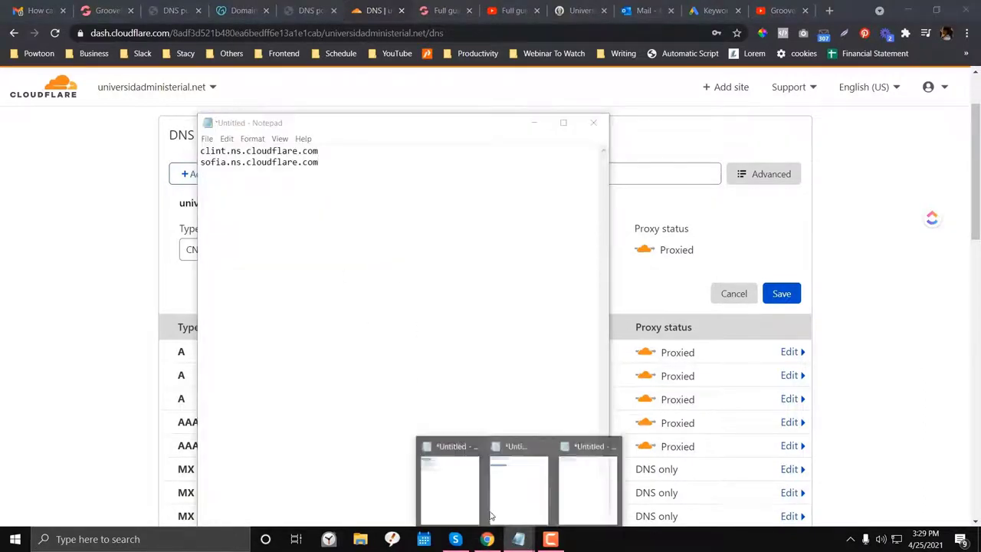
pyautogui.click(469, 499)
pyautogui.click(512, 505)
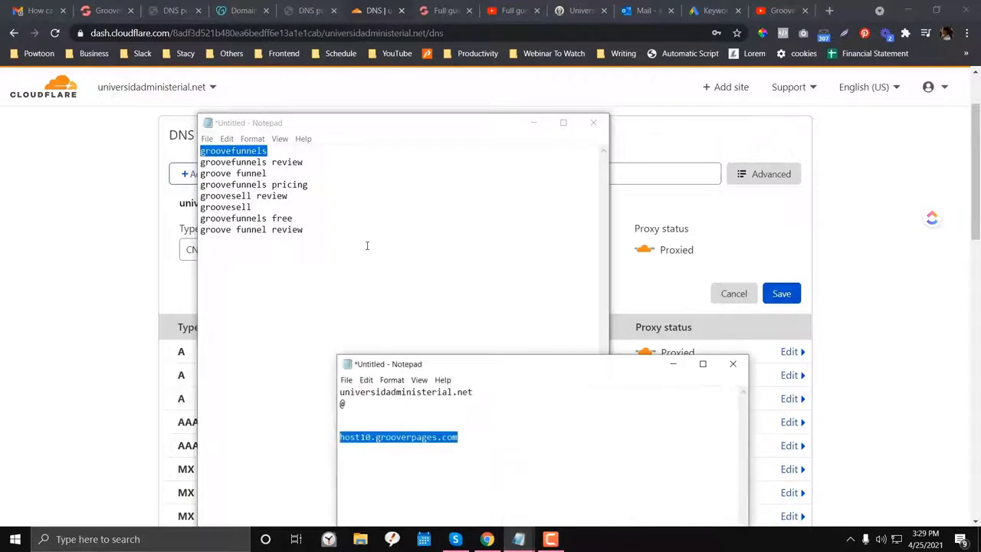
pyautogui.moveTo(472, 435); pyautogui.dragTo(326, 441)
pyautogui.hotkey('ctrl', 'c')
pyautogui.click(113, 268)
pyautogui.click(481, 244)
pyautogui.hotkey('ctrl', 'v')
pyautogui.click(781, 293)
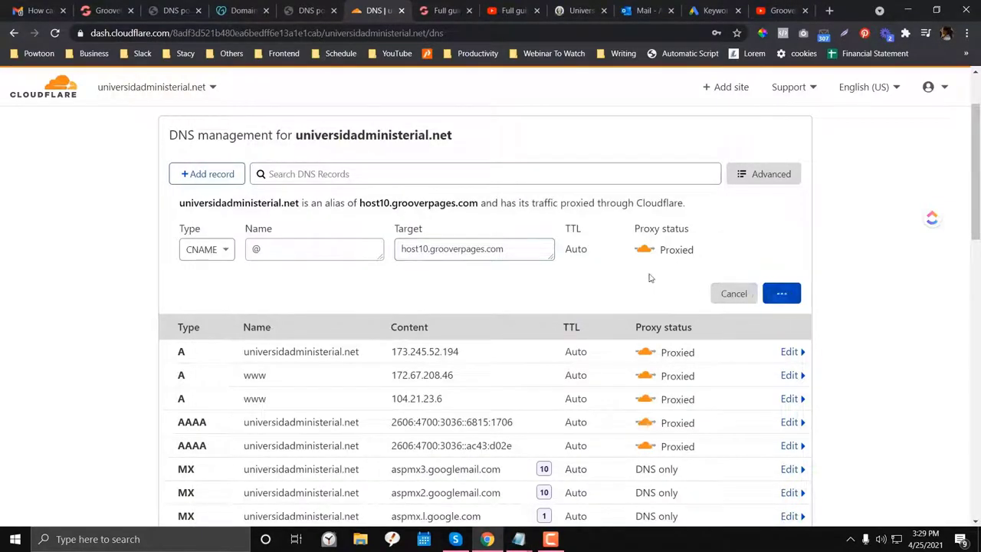
pyautogui.click(327, 8)
pyautogui.click(236, 8)
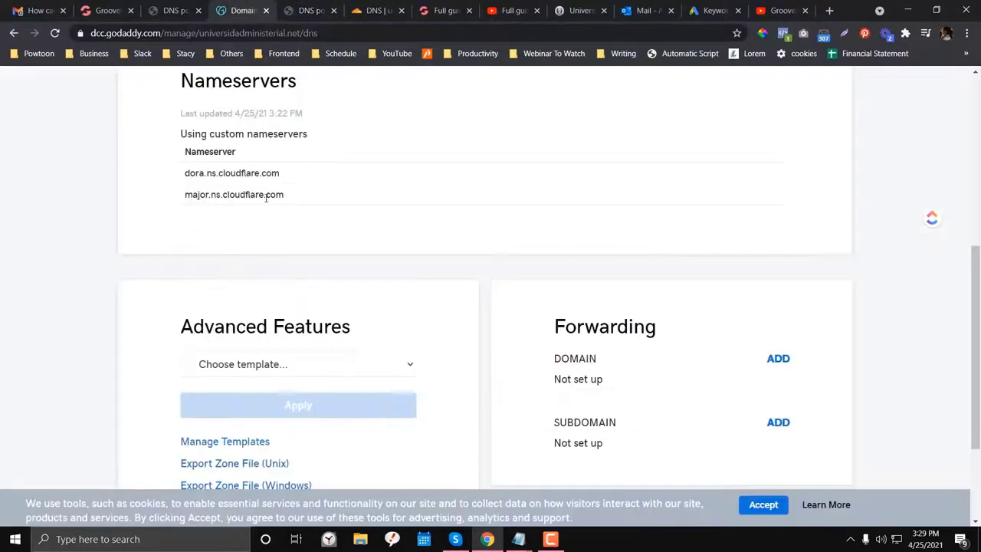
# - Reload GoDaddy's nameserver page to confirm dora and major, then go back to Cloudflare DNS
pyautogui.scroll(1, 266, 198)
pyautogui.hotkey('ctrl', 'l')
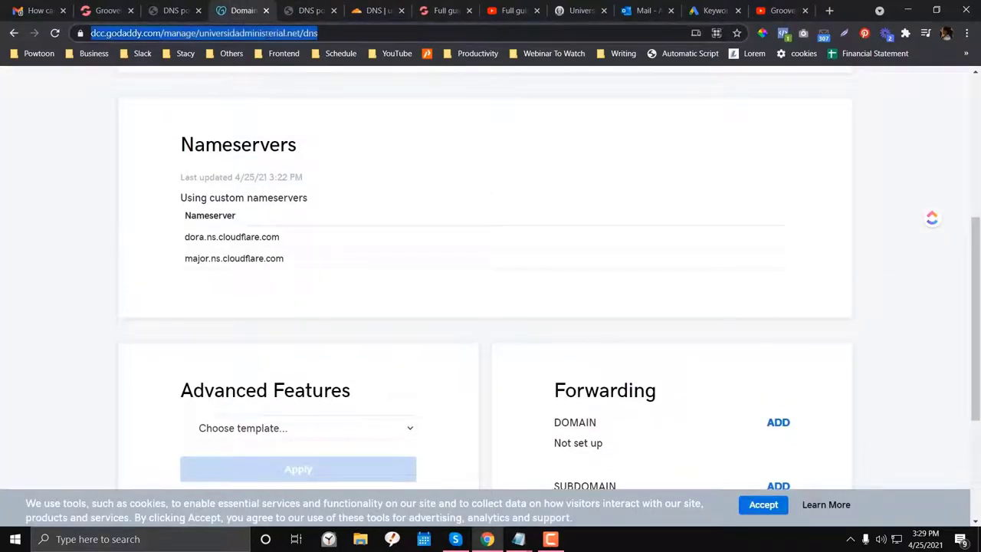
pyautogui.press('Return')
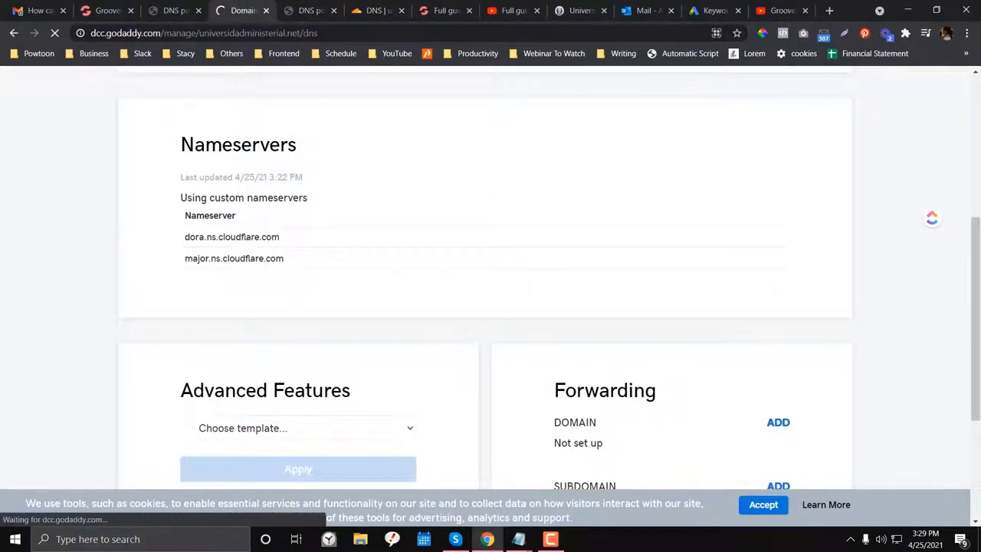
pyautogui.click(310, 10)
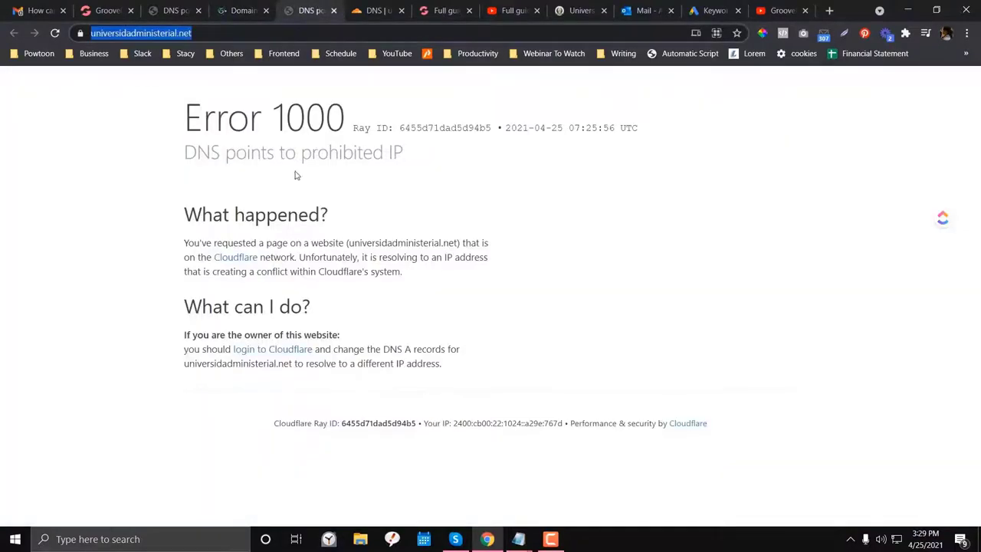
pyautogui.click(371, 10)
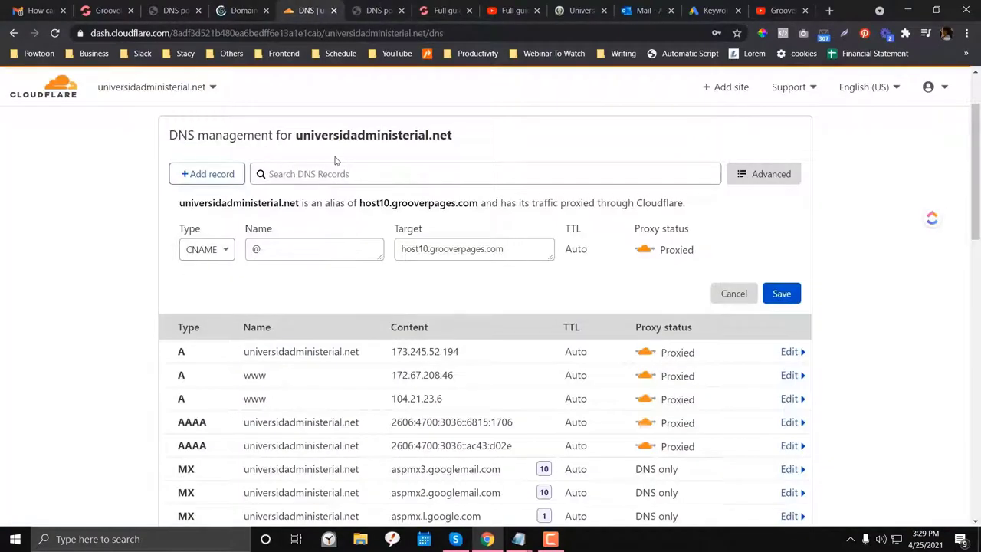
# - Retry saving the root CNAME, then screenshot the table header and first three A records
pyautogui.click(782, 297)
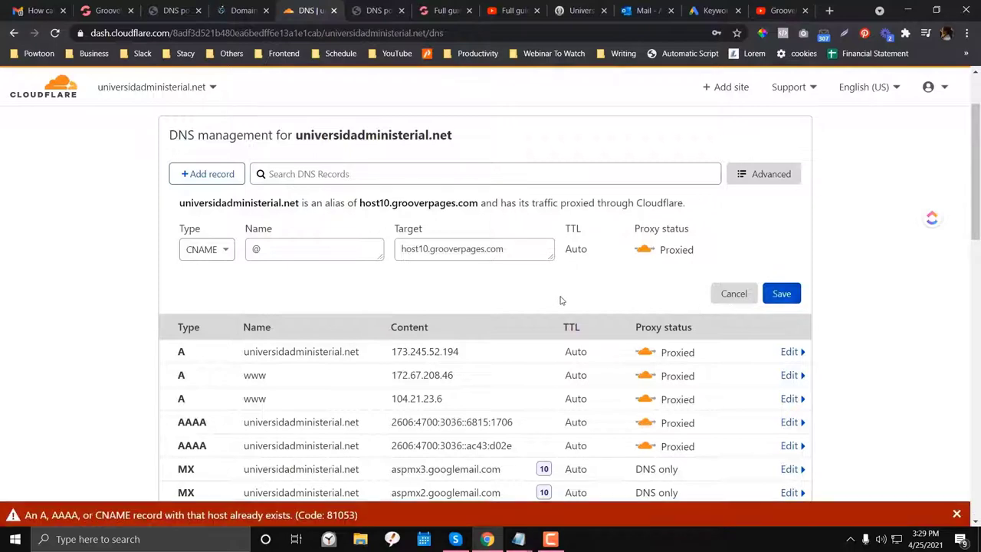
pyautogui.scroll(-3, 560, 300)
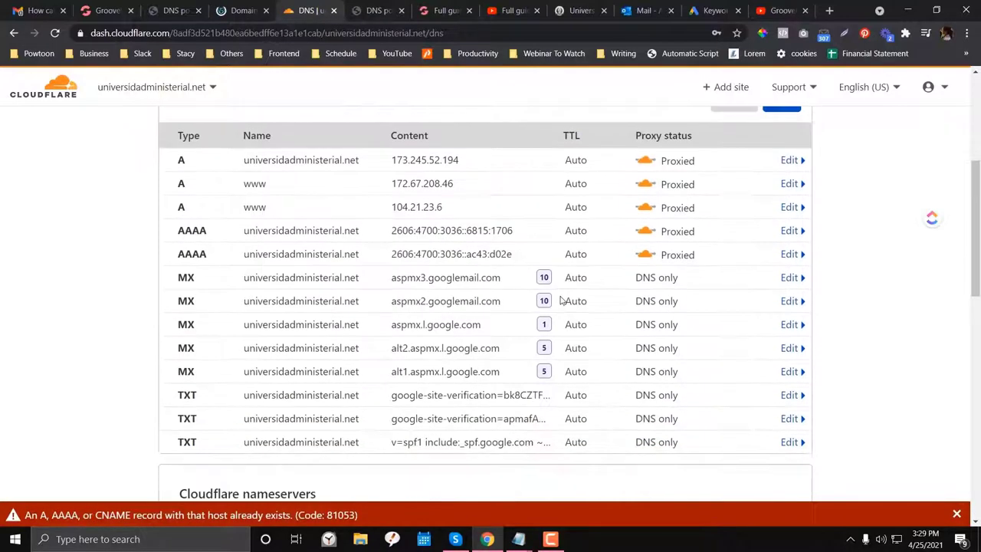
pyautogui.scroll(2, 560, 301)
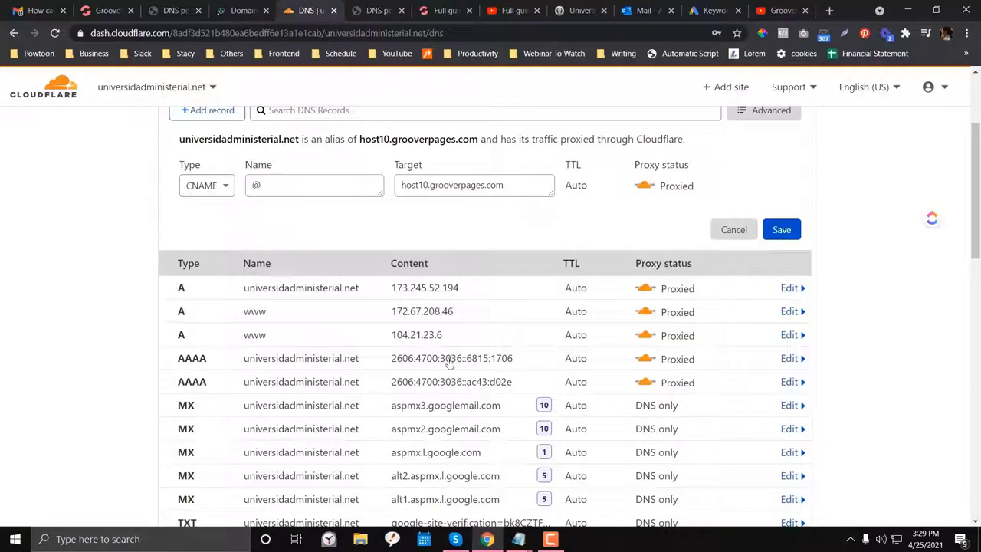
pyautogui.press('Print')
pyautogui.moveTo(149, 223); pyautogui.dragTo(878, 349)
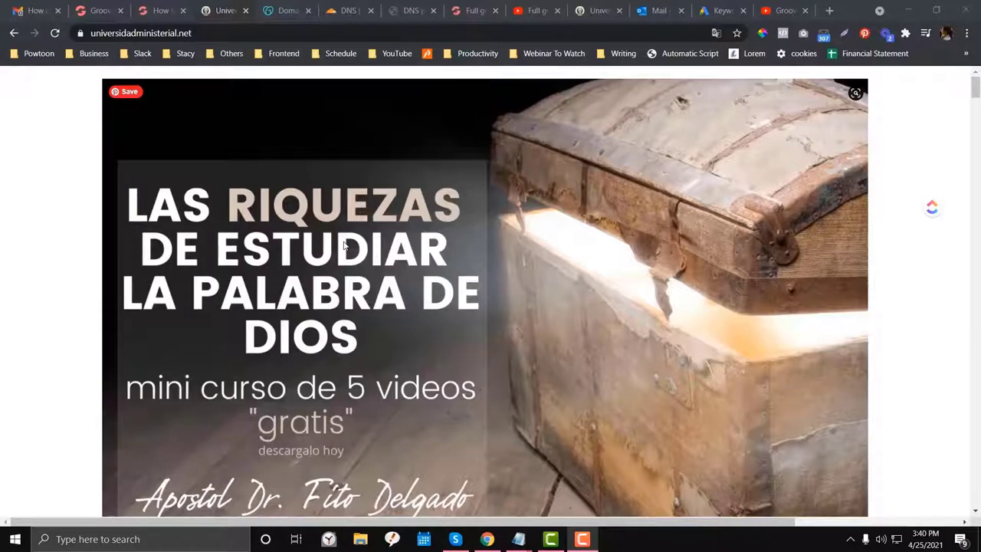
# - Open Edit Domains from the GroovePages builder to see universidadministerial.net listed as active
pyautogui.click(99, 6)
pyautogui.scroll(-5, 647, 142)
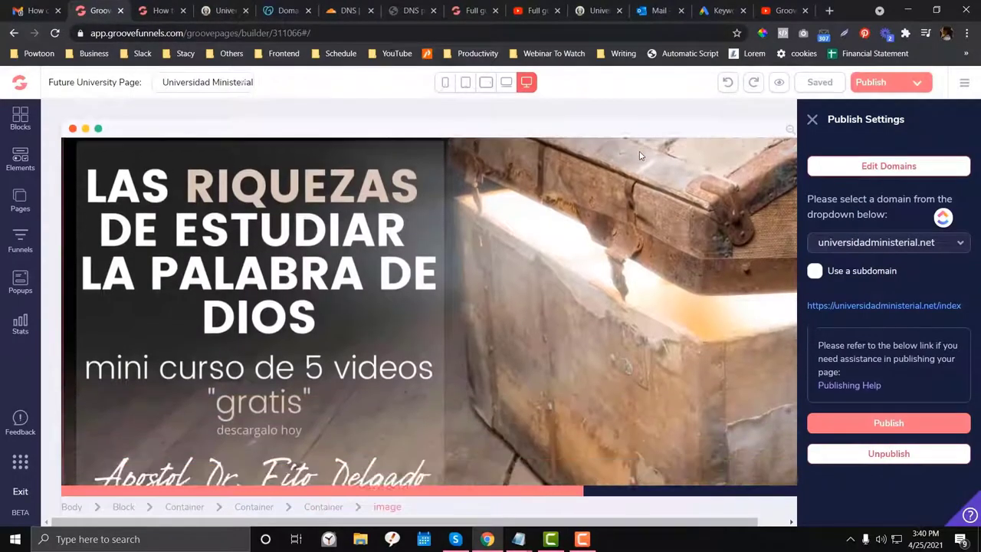
pyautogui.scroll(5, 640, 155)
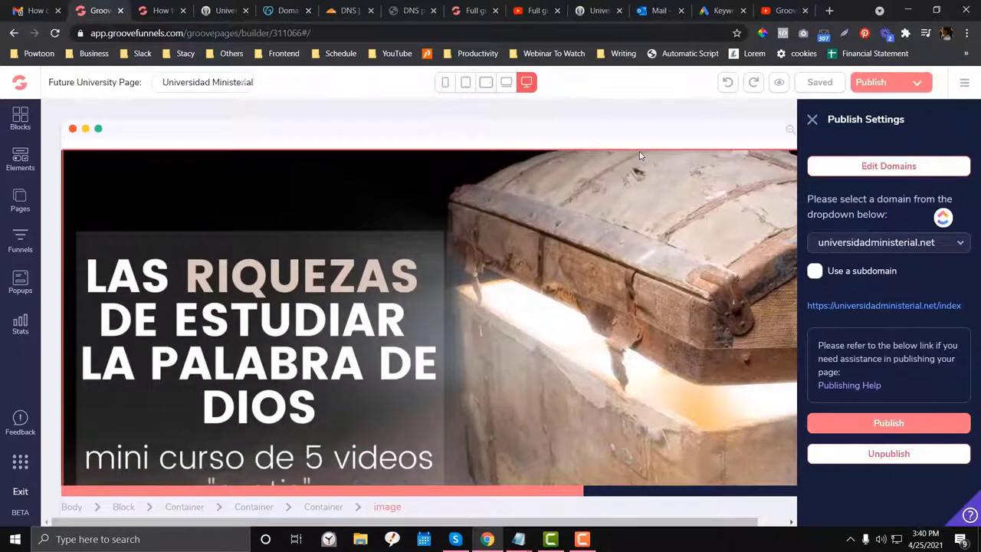
pyautogui.click(886, 167)
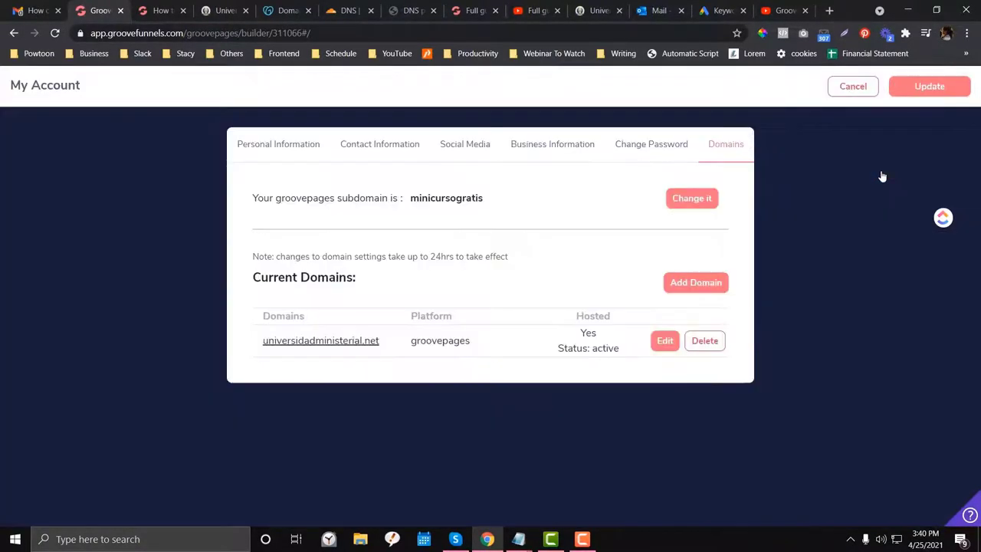
# - Open universidadministerial.net's DNS records in GroovePages and highlight the www CNAME row
pyautogui.moveTo(559, 350); pyautogui.dragTo(595, 350)
pyautogui.click(595, 350)
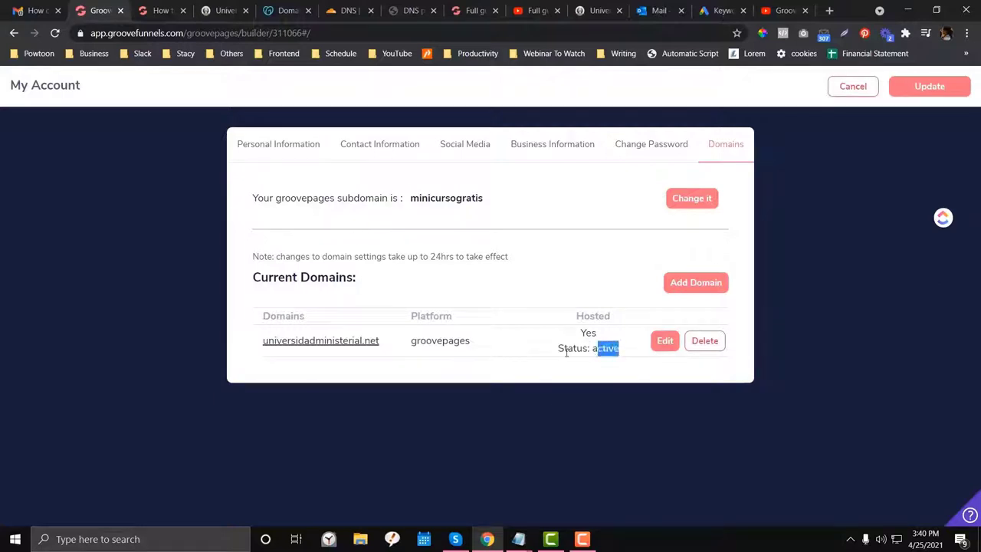
pyautogui.click(663, 342)
pyautogui.scroll(-1, 548, 328)
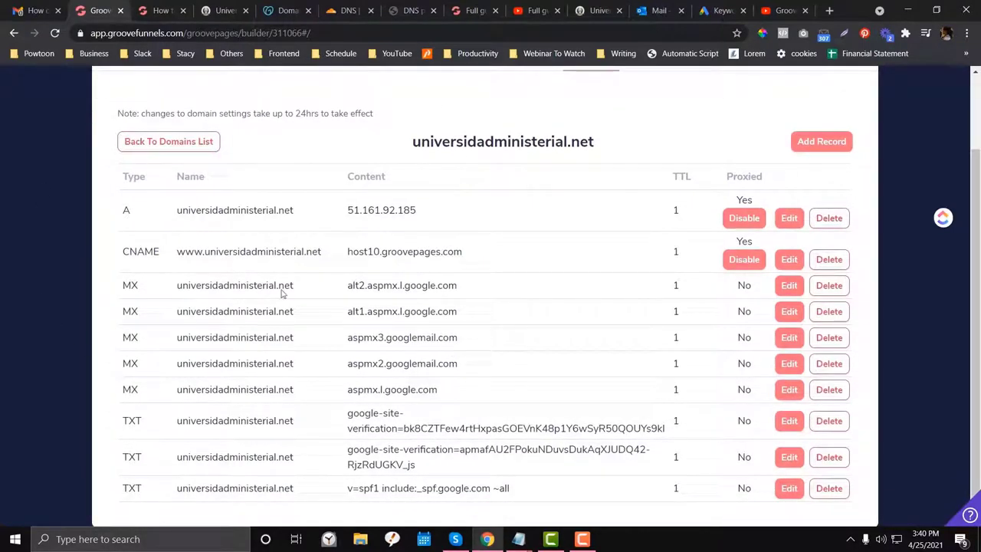
pyautogui.moveTo(121, 251); pyautogui.dragTo(346, 263)
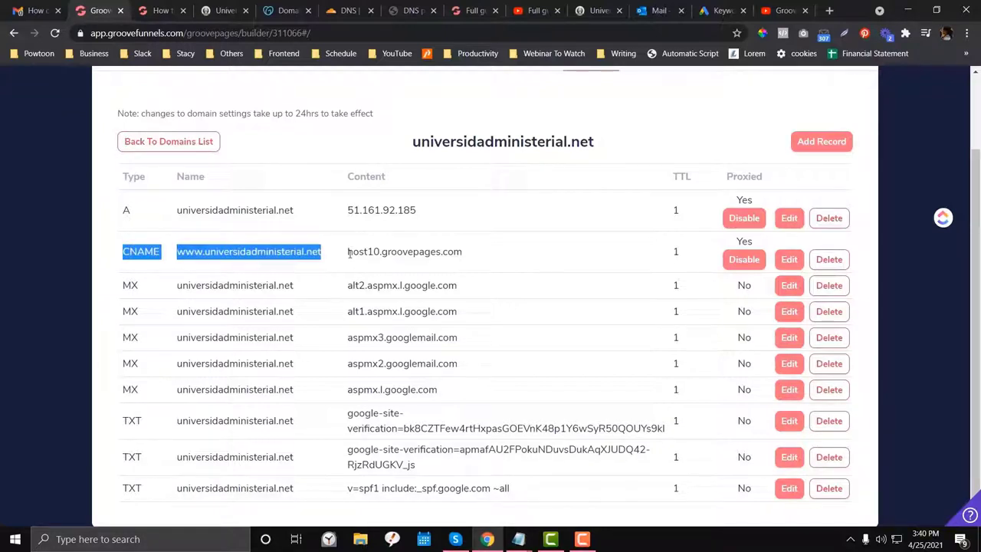
pyautogui.moveTo(465, 258); pyautogui.dragTo(353, 247)
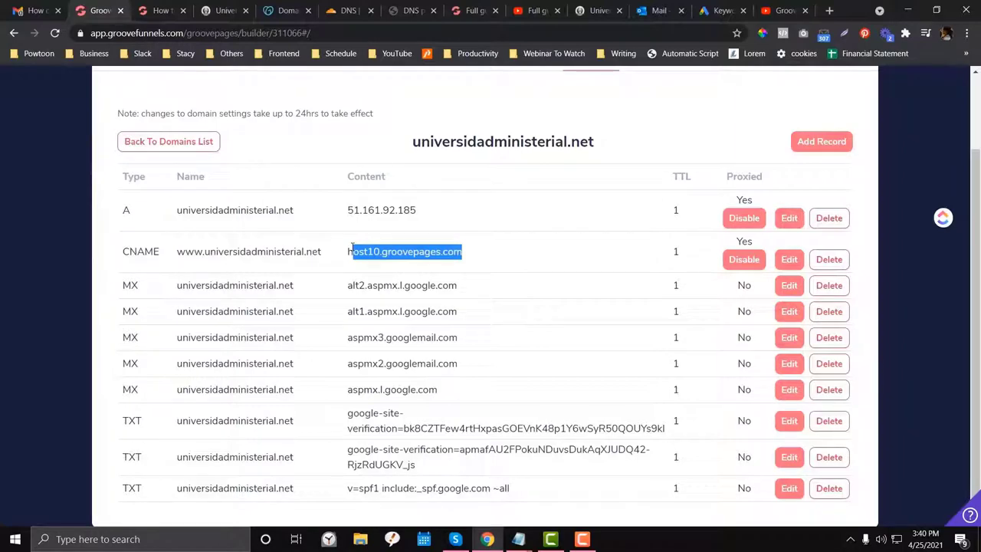
# - Select the CNAME target host10.groovepages.com, then return to Cloudflare DNS
pyautogui.scroll(1, 353, 247)
pyautogui.scroll(-1, 353, 246)
pyautogui.click(346, 252)
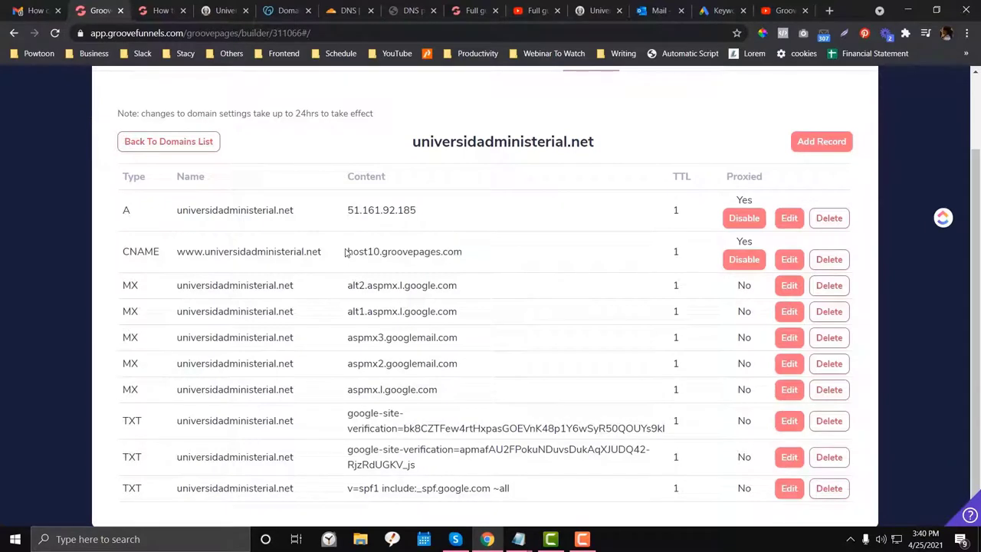
pyautogui.moveTo(345, 253); pyautogui.dragTo(476, 252)
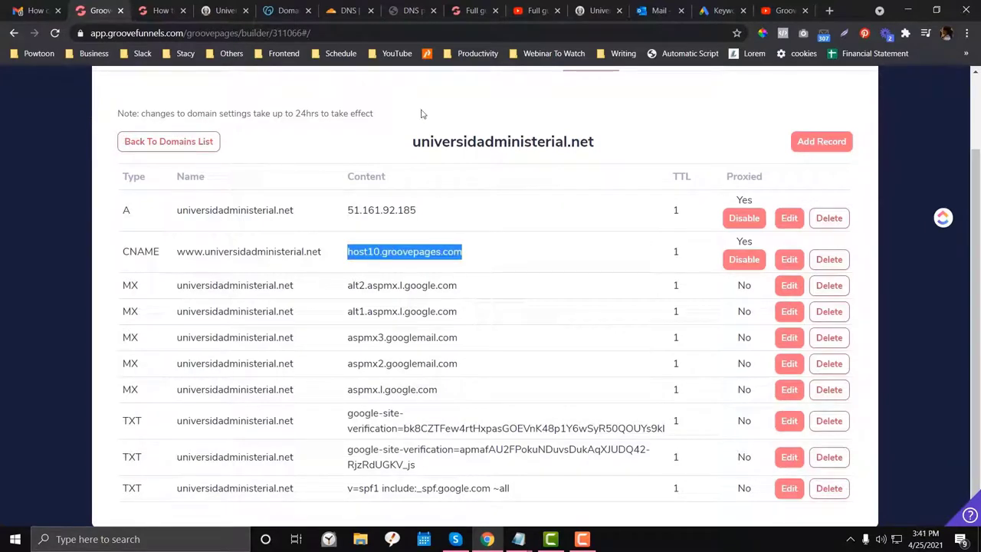
pyautogui.click(345, 253)
pyautogui.moveTo(346, 253); pyautogui.dragTo(472, 252)
pyautogui.click(349, 10)
pyautogui.scroll(10, 314, 253)
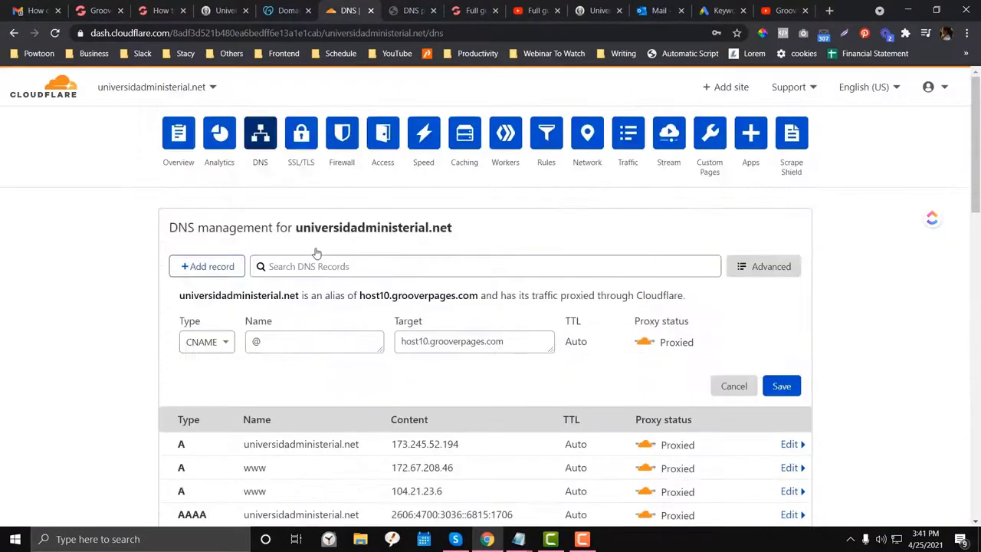
# - Discard the unsaved root CNAME via Overview and DNS, then go to the account Home
pyautogui.scroll(-2, 315, 261)
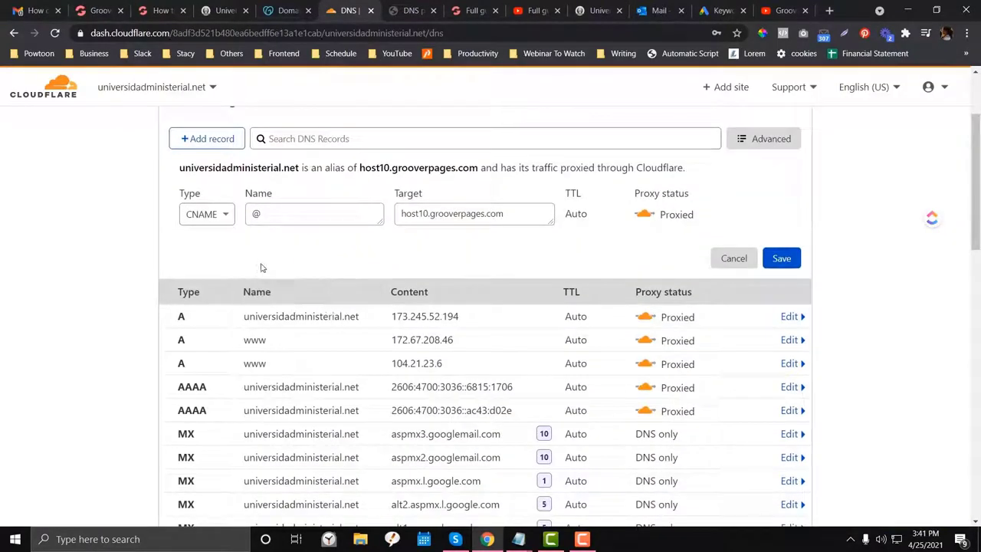
pyautogui.scroll(2, 261, 267)
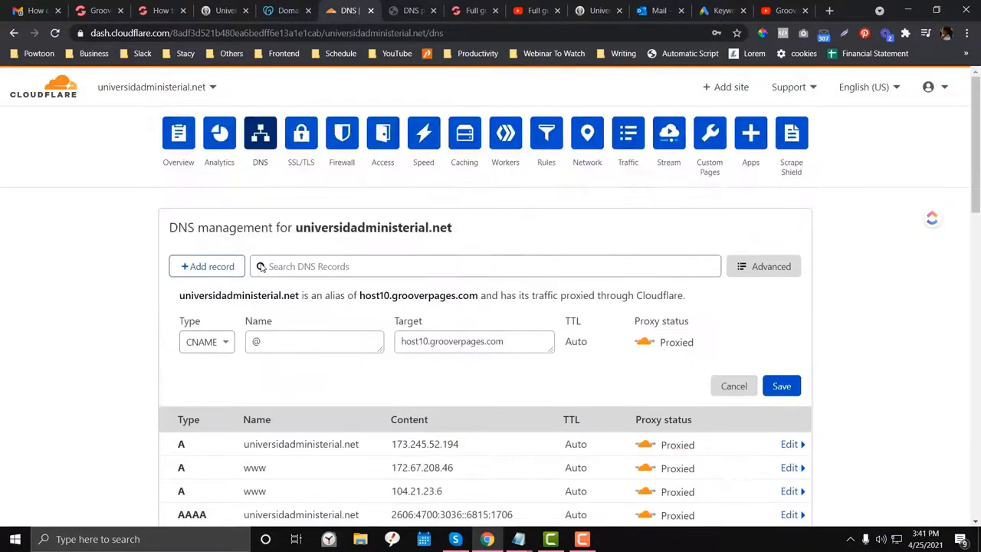
pyautogui.click(184, 138)
pyautogui.click(260, 134)
pyautogui.scroll(-2, 345, 237)
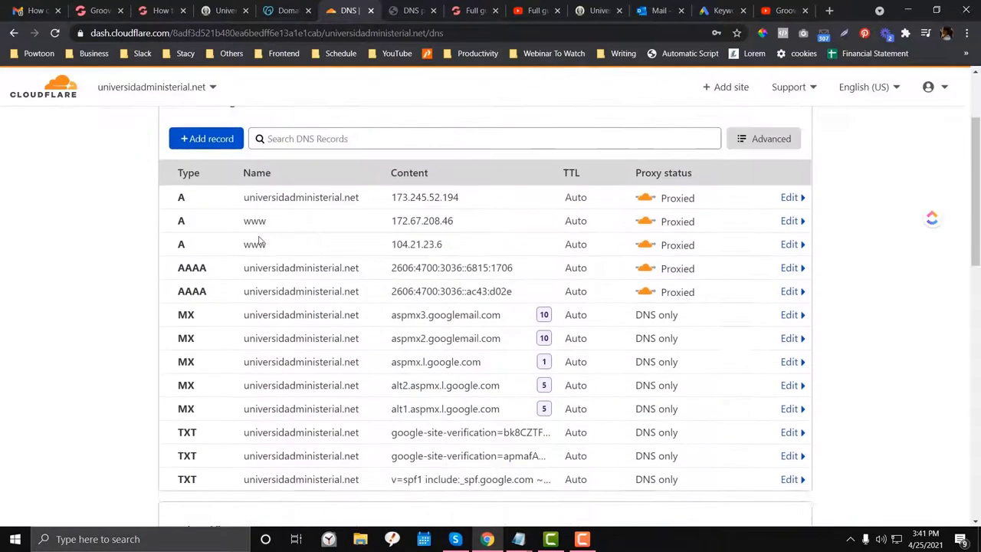
pyautogui.scroll(2, 383, 243)
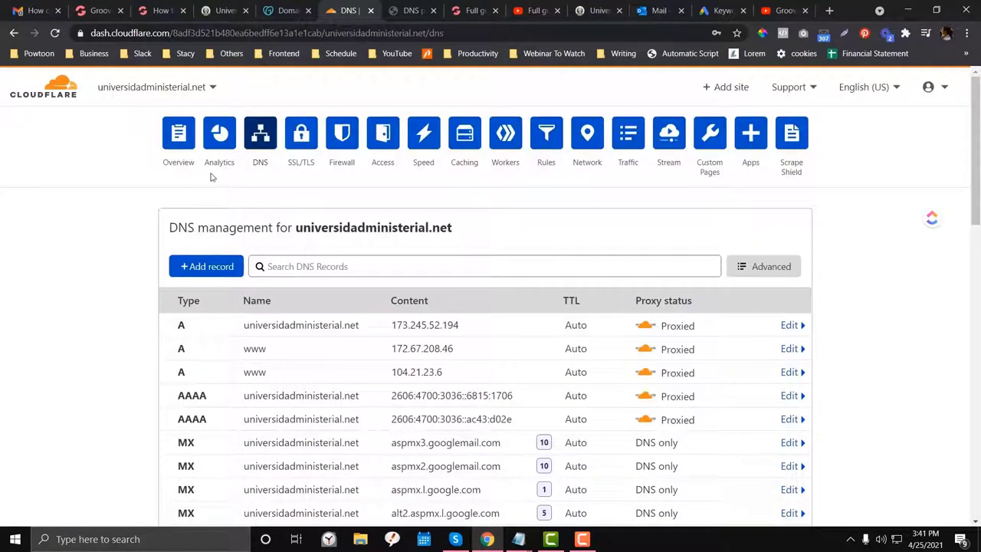
pyautogui.hotkey('ctrl', 'shift', 'Tab')
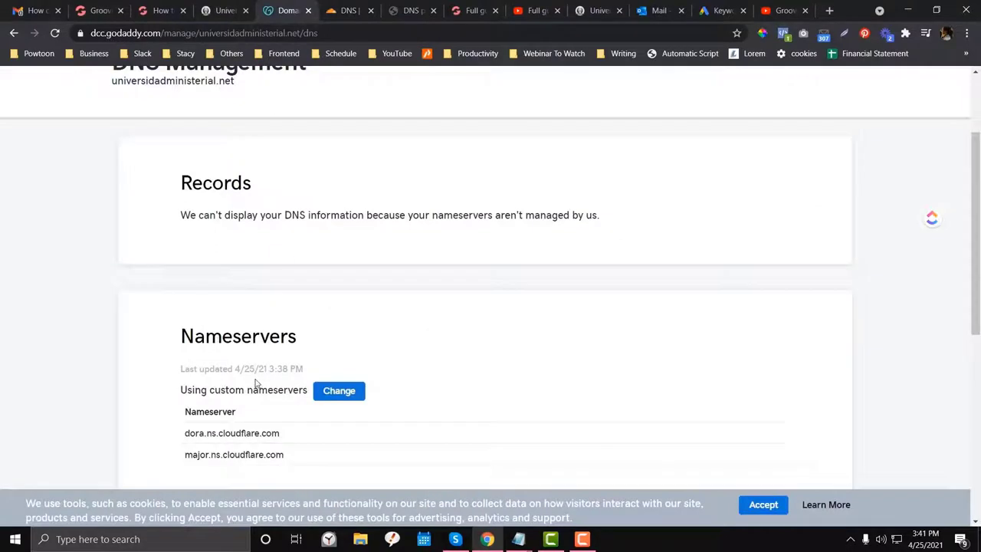
pyautogui.moveTo(366, 2); pyautogui.dragTo(157, 10)
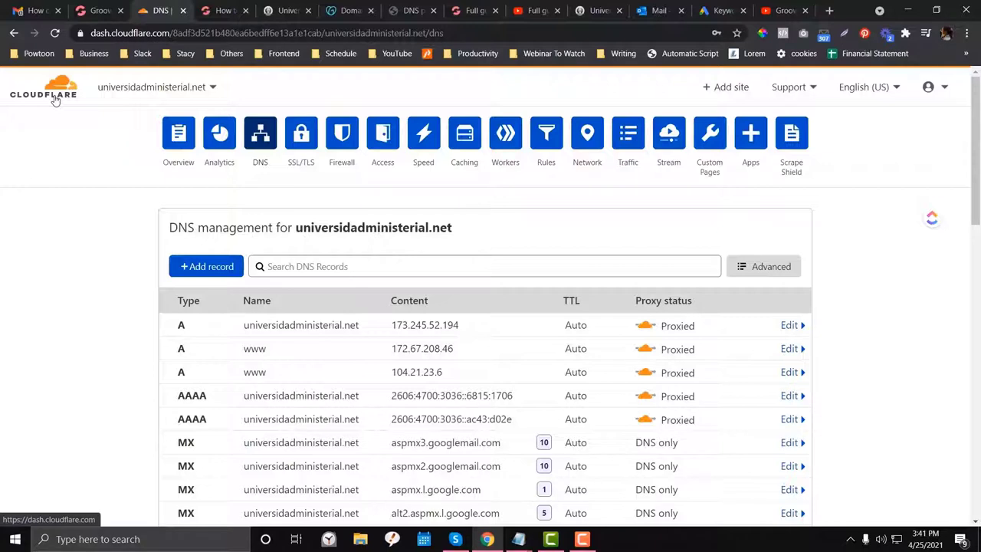
pyautogui.click(56, 100)
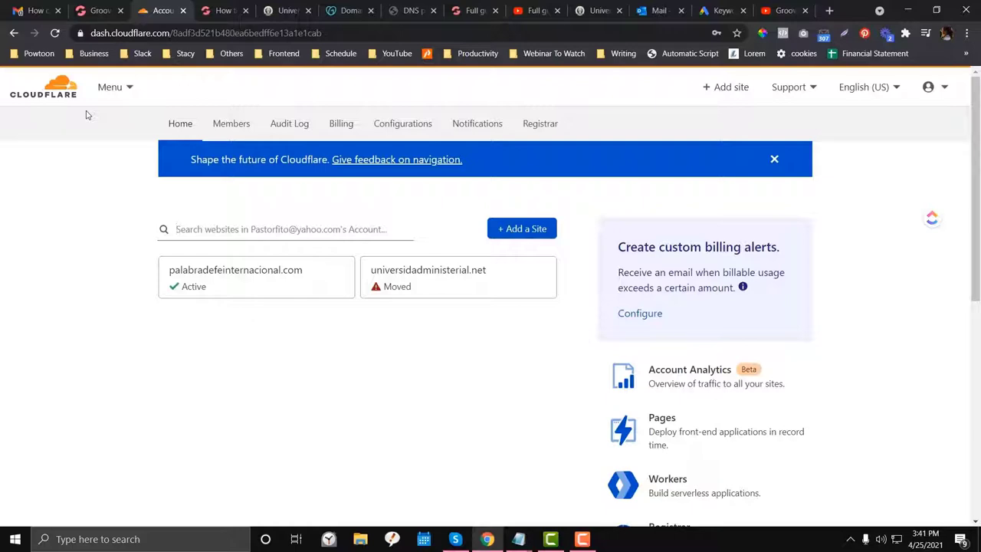
# - Open the universidadministerial.net overview and select nameserver sofia.ns.cloudflare.com
pyautogui.click(396, 285)
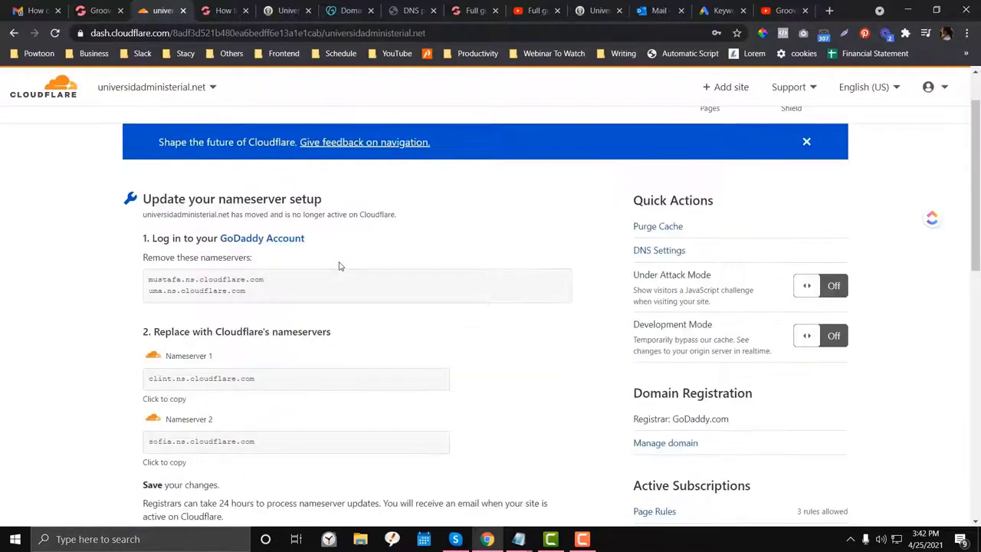
pyautogui.scroll(-1, 340, 266)
pyautogui.moveTo(268, 316); pyautogui.dragTo(148, 314)
pyautogui.moveTo(268, 382); pyautogui.dragTo(148, 377)
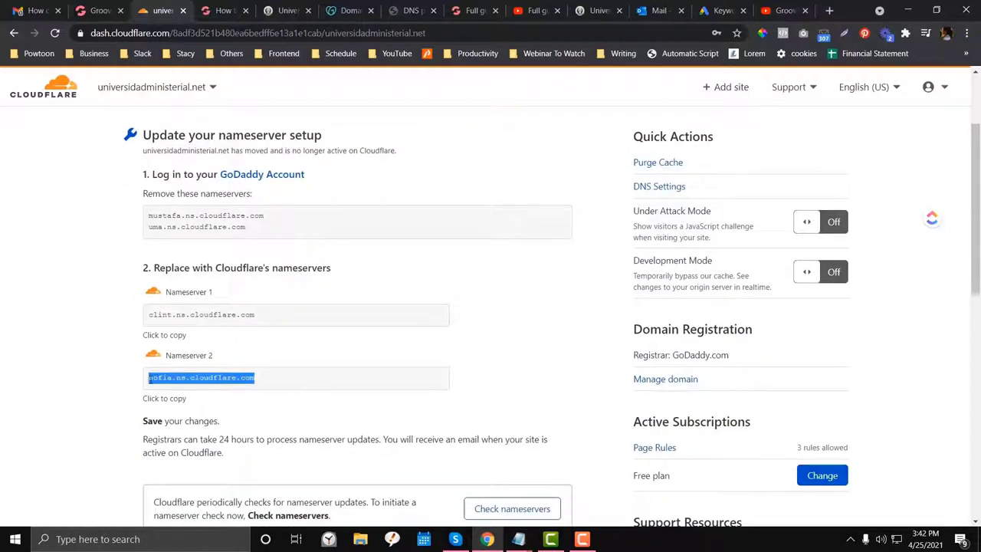
pyautogui.scroll(2, 344, 286)
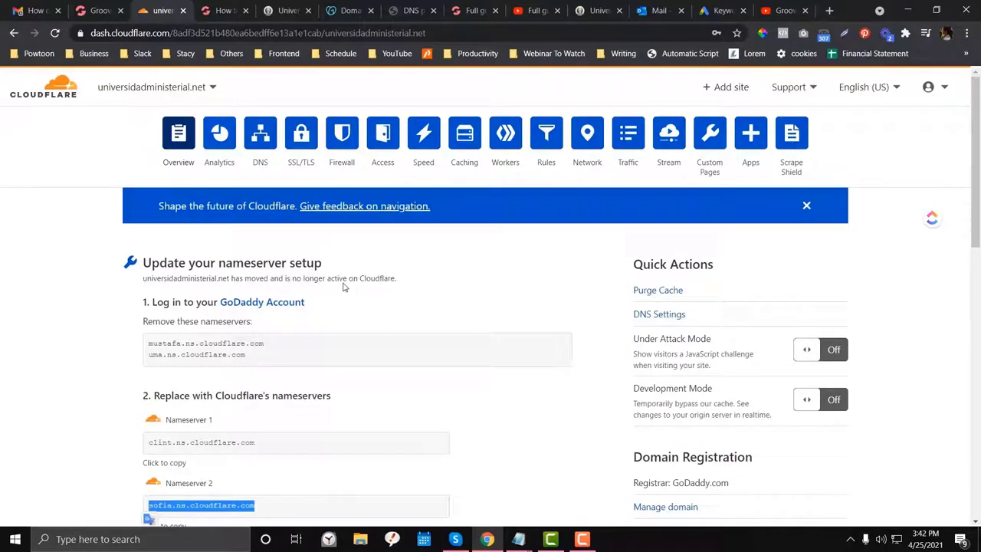
pyautogui.scroll(-1, 343, 286)
# - Paste the www CNAME row into Notepad, with type, name and host10.groovepages.com on separate lines
pyautogui.click(100, 9)
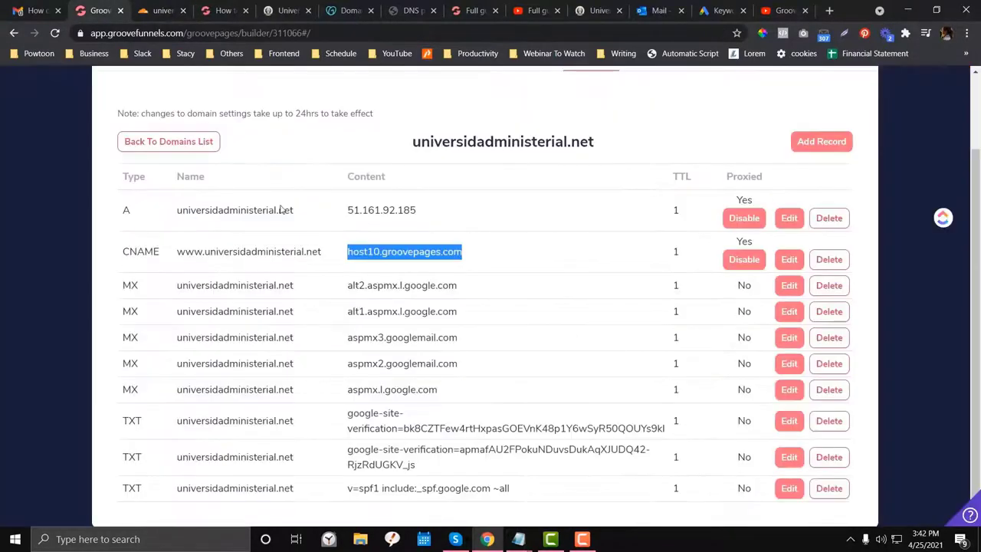
pyautogui.moveTo(121, 257); pyautogui.dragTo(466, 257)
pyautogui.hotkey('ctrl', 'c')
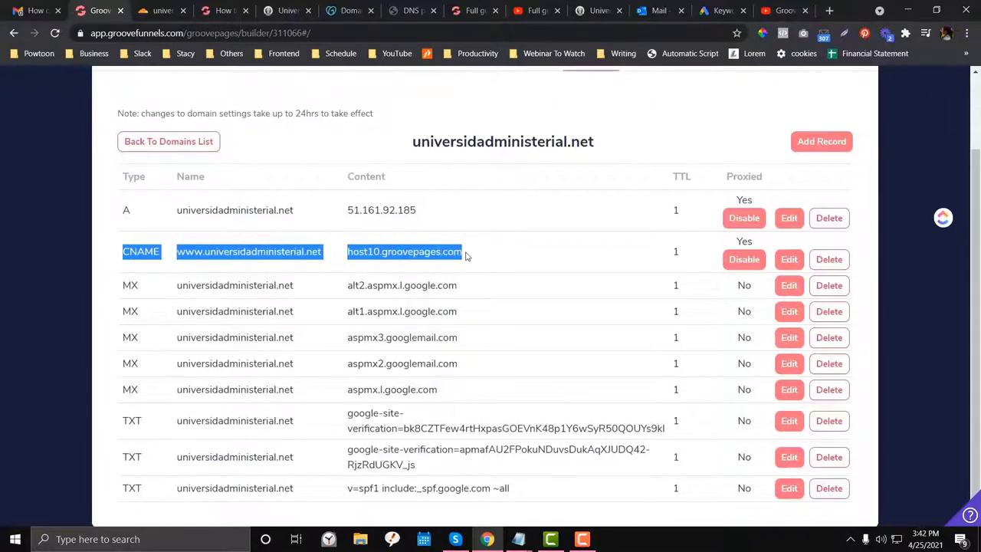
pyautogui.click(518, 539)
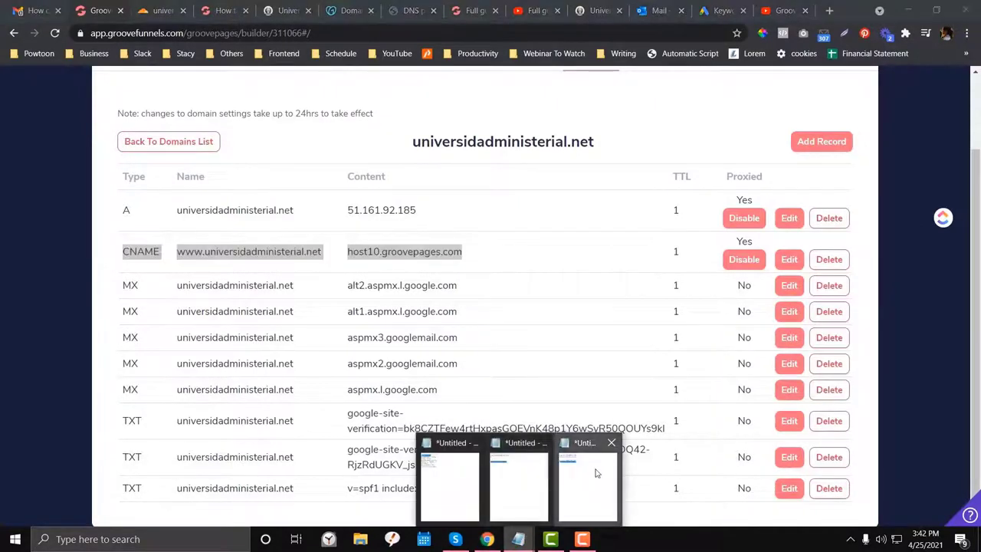
pyautogui.click(596, 471)
pyautogui.click(633, 279)
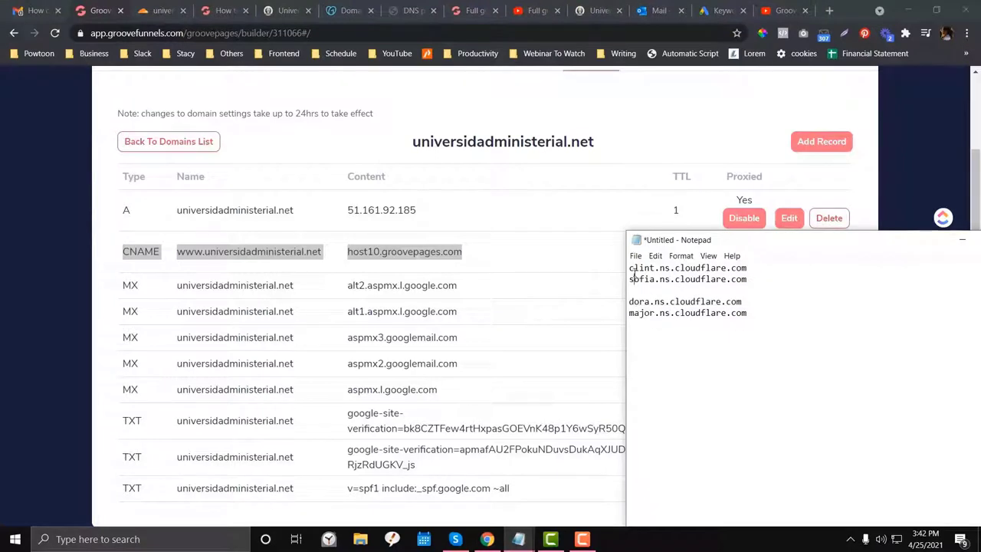
pyautogui.press('Return')
pyautogui.press('Return')
pyautogui.press('Return')
pyautogui.hotkey('ctrl', 'v')
pyautogui.press('Return')
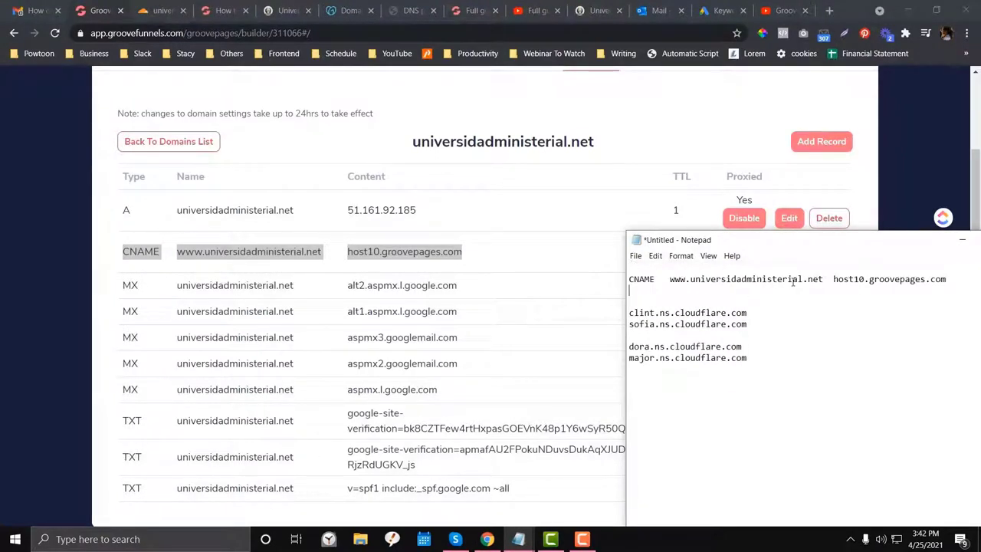
pyautogui.click(834, 279)
pyautogui.press('Return')
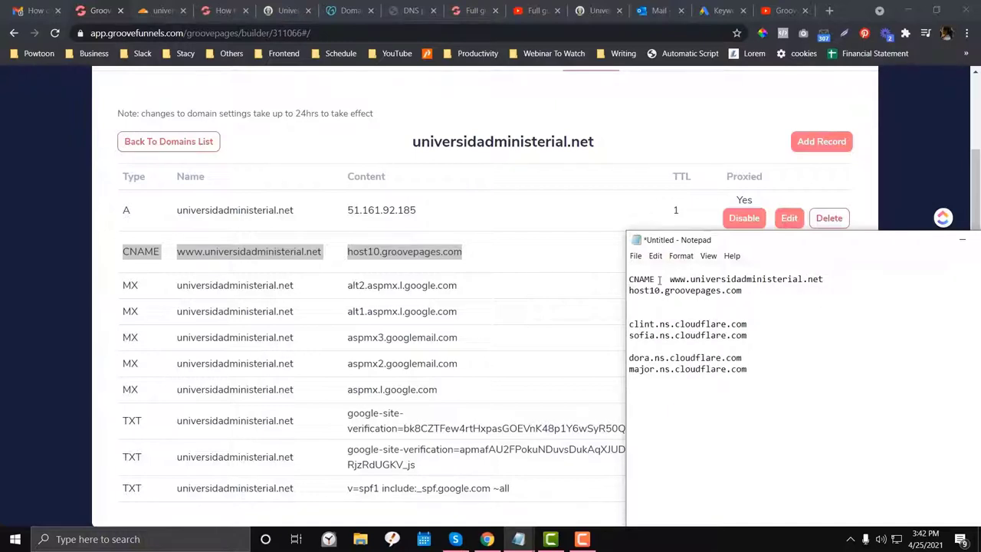
pyautogui.click(670, 279)
pyautogui.press('Return')
pyautogui.moveTo(629, 277); pyautogui.dragTo(771, 302)
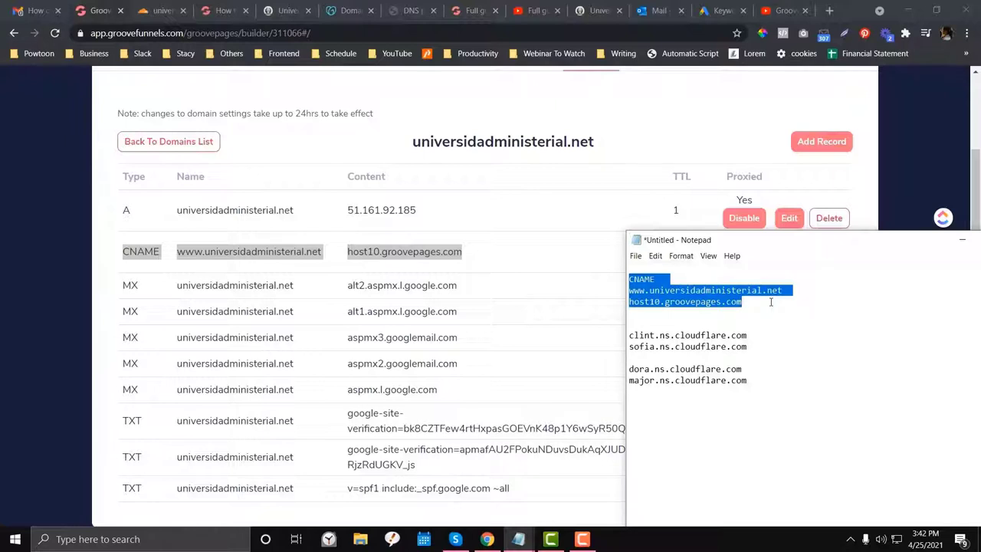
# - Add the universidadministerial.net A record to 51.161.92.185 below it, one field per line
pyautogui.moveTo(105, 223); pyautogui.dragTo(432, 214)
pyautogui.hotkey('ctrl', 'c')
pyautogui.click(518, 539)
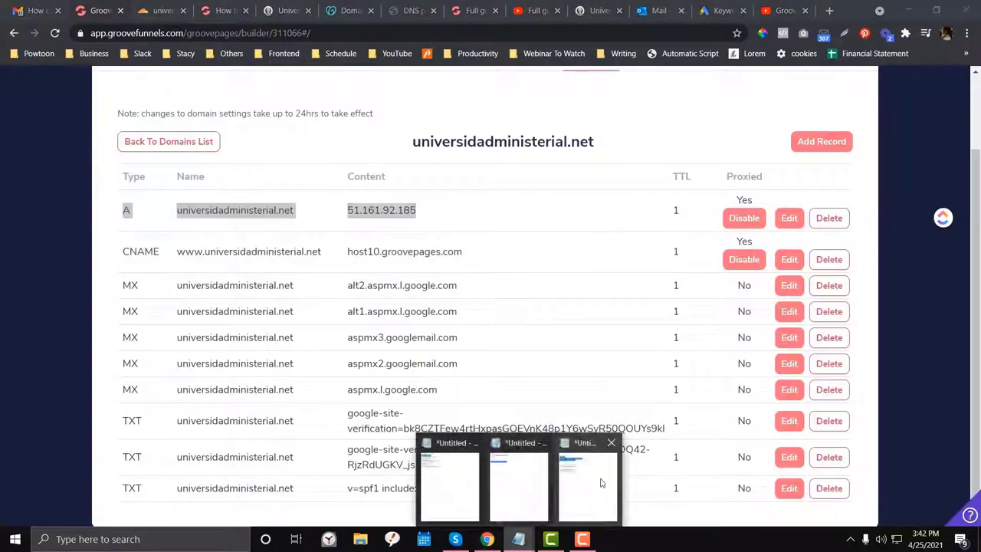
pyautogui.click(603, 482)
pyautogui.click(730, 301)
pyautogui.press('Return')
pyautogui.press('Return')
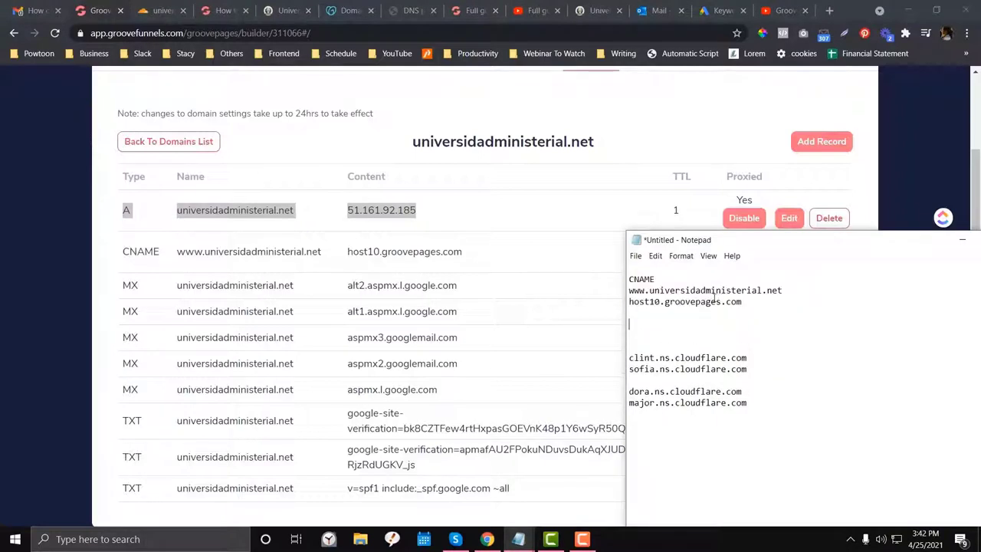
pyautogui.hotkey('ctrl', 'v')
pyautogui.click(670, 325)
pyautogui.press('Return')
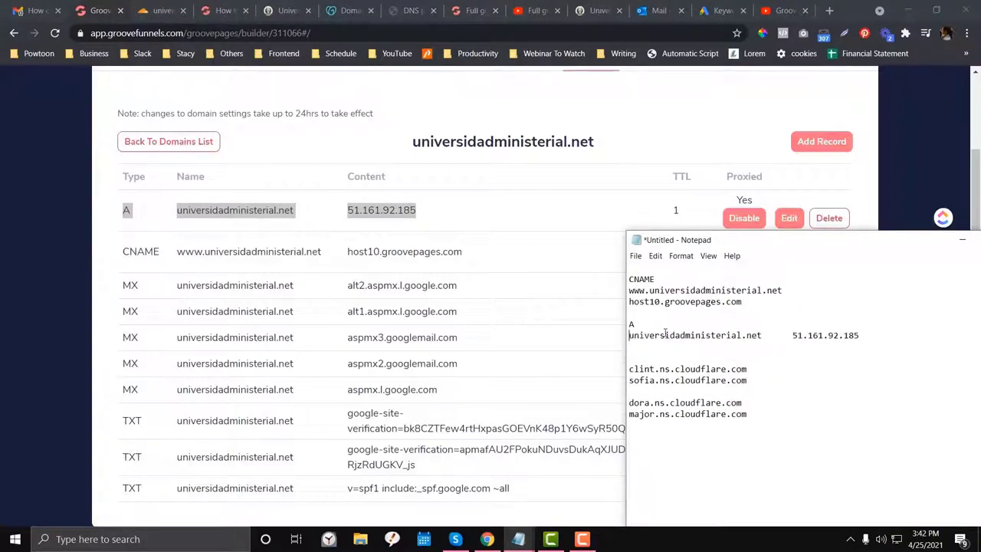
pyautogui.press('Return')
pyautogui.moveTo(792, 335); pyautogui.dragTo(627, 335)
pyautogui.click(741, 335)
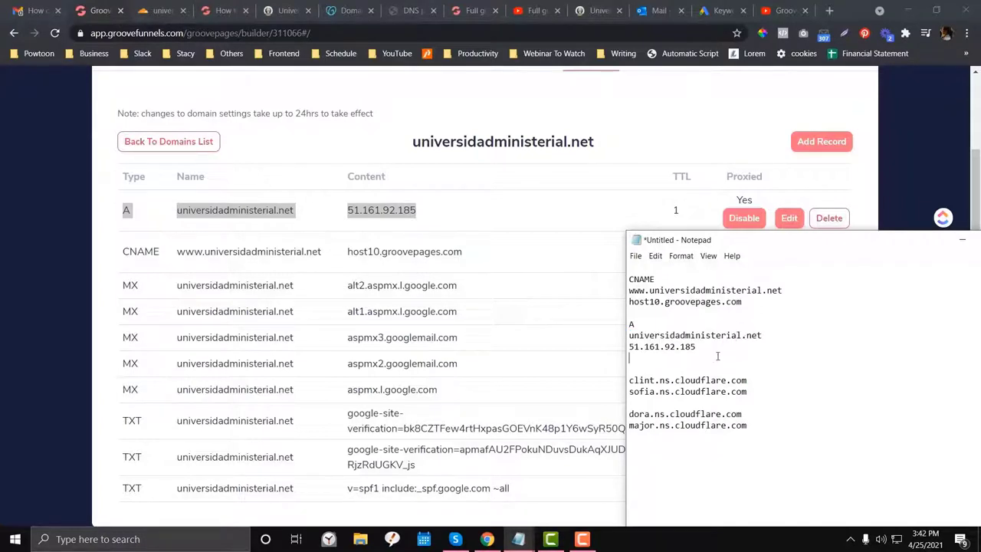
pyautogui.press('Return')
pyautogui.press('Return')
pyautogui.press('Return')
pyautogui.press('Return')
pyautogui.press('Return')
pyautogui.press('Return')
pyautogui.press('Return')
pyautogui.press('Return')
pyautogui.press('Return')
pyautogui.press('Return')
pyautogui.press('Return')
pyautogui.press('Return')
pyautogui.press('Return')
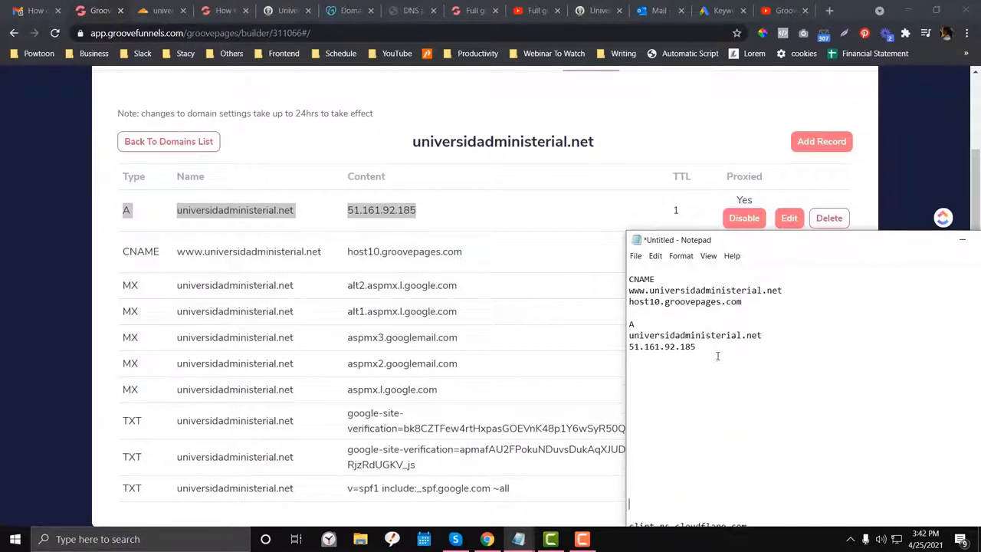
pyautogui.hotkey('alt', 'Tab')
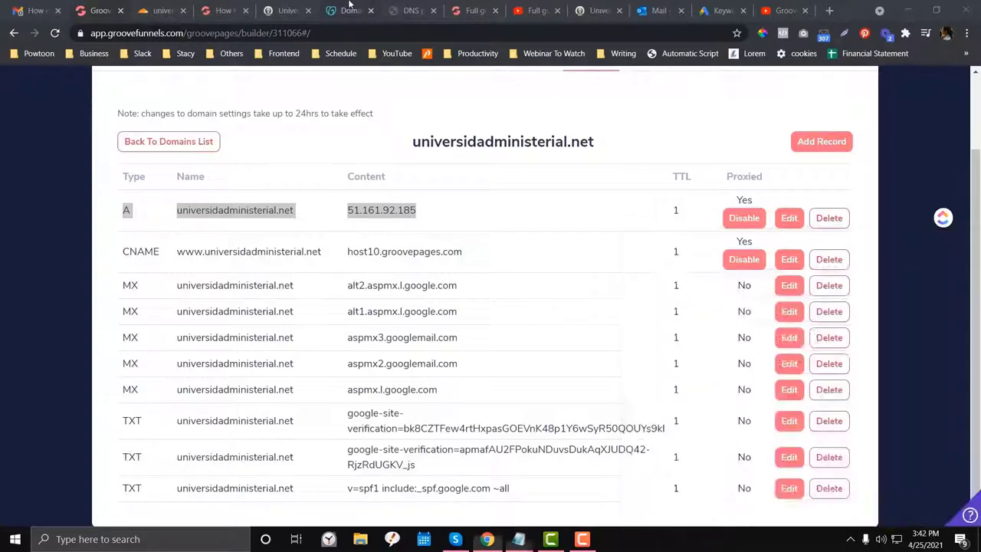
pyautogui.click(290, 10)
pyautogui.click(223, 10)
pyautogui.click(163, 10)
pyautogui.scroll(2, 240, 220)
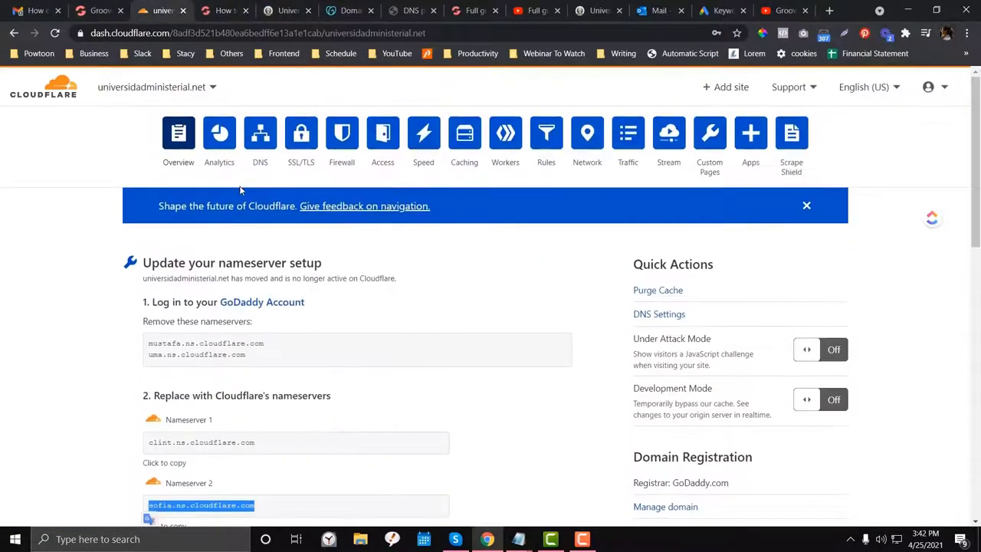
pyautogui.click(44, 90)
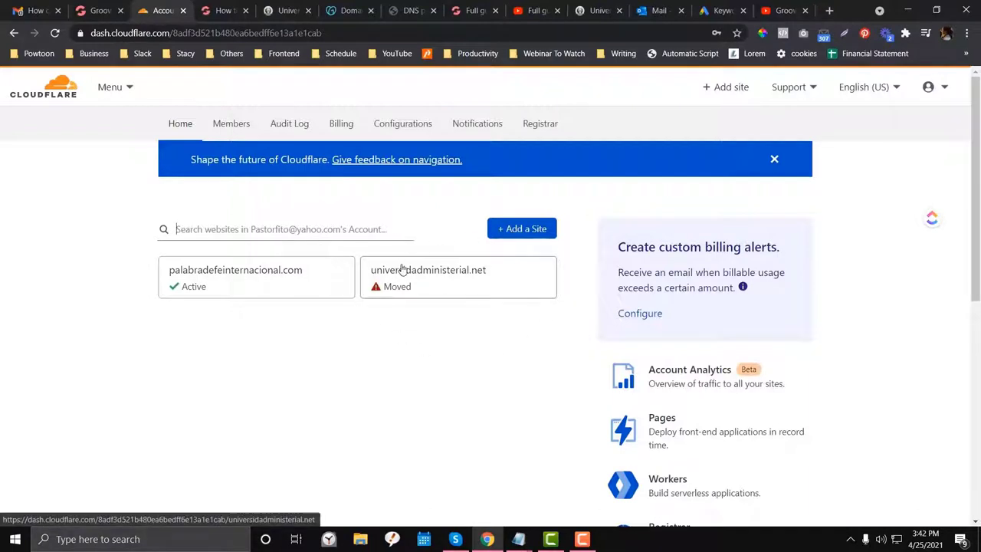
pyautogui.click(101, 10)
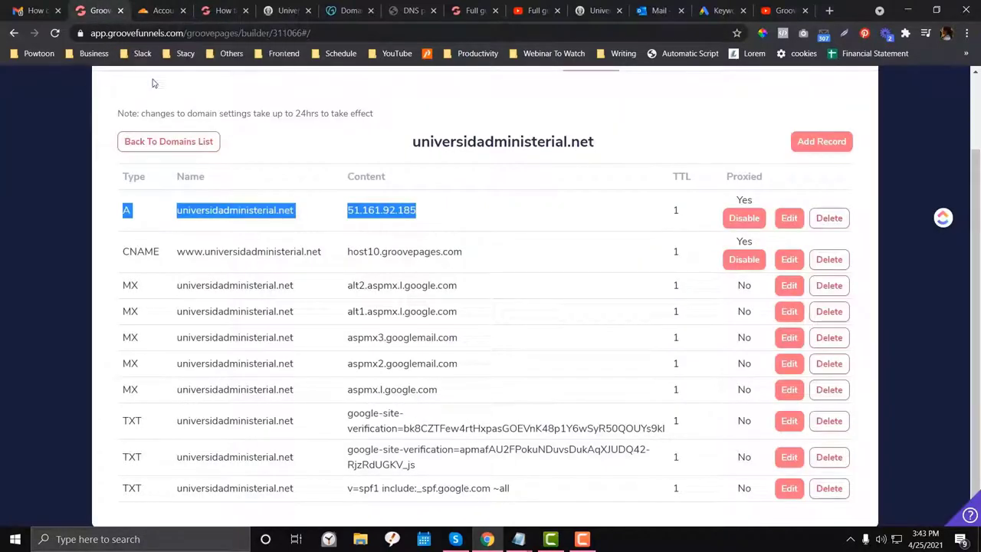
pyautogui.scroll(1, 172, 108)
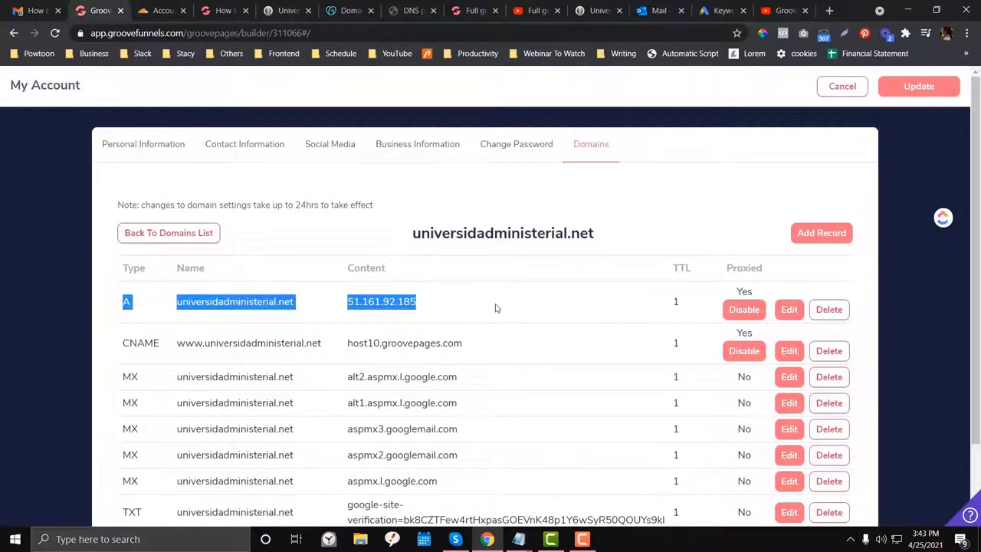
pyautogui.click(226, 6)
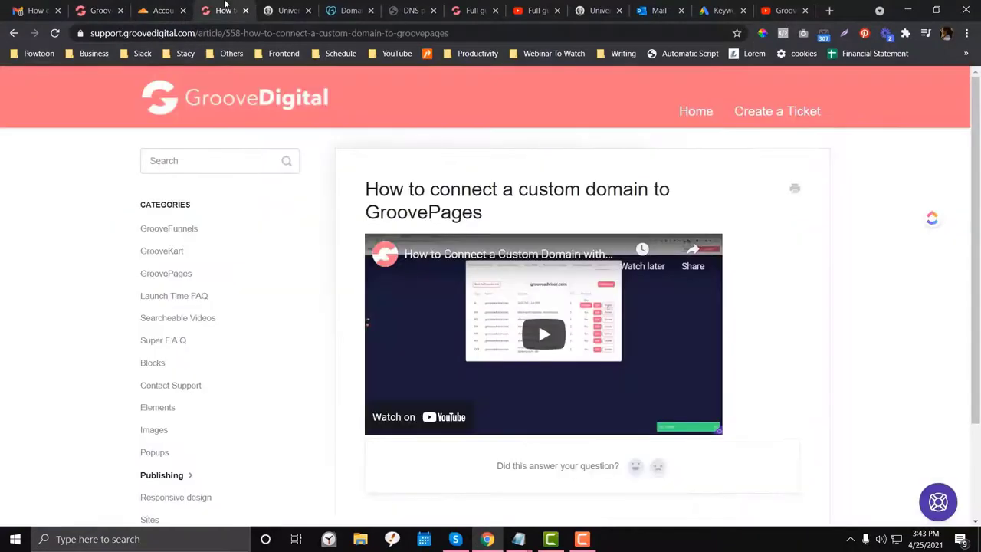
pyautogui.click(161, 10)
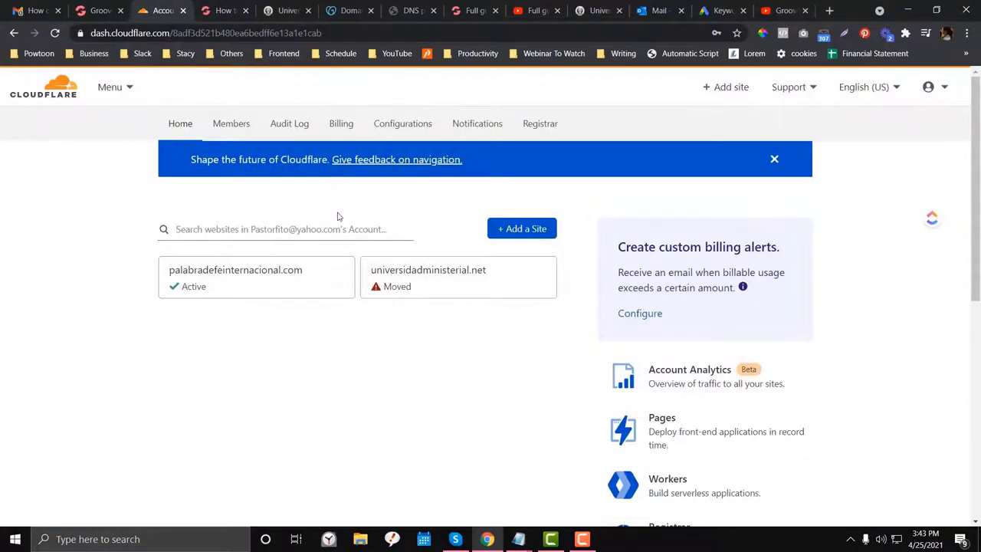
pyautogui.click(413, 289)
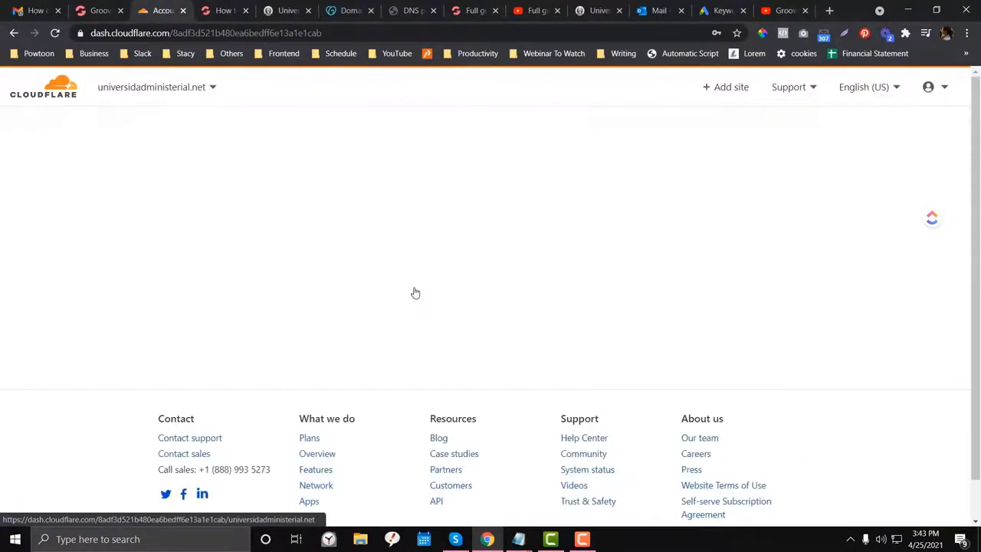
pyautogui.click(40, 87)
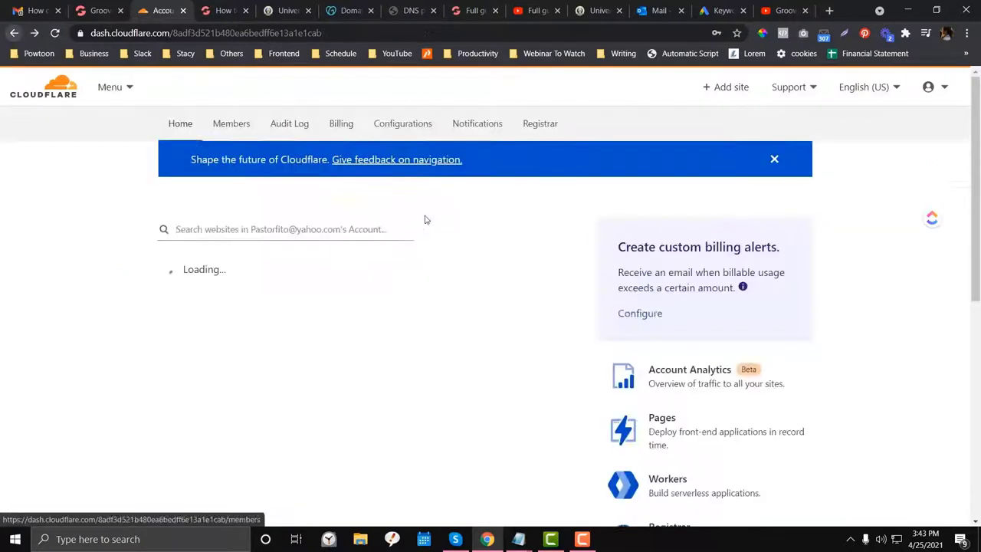
# - Add bookwormhead.com as a new site, after first submitting pastorwebsite.com
pyautogui.click(518, 233)
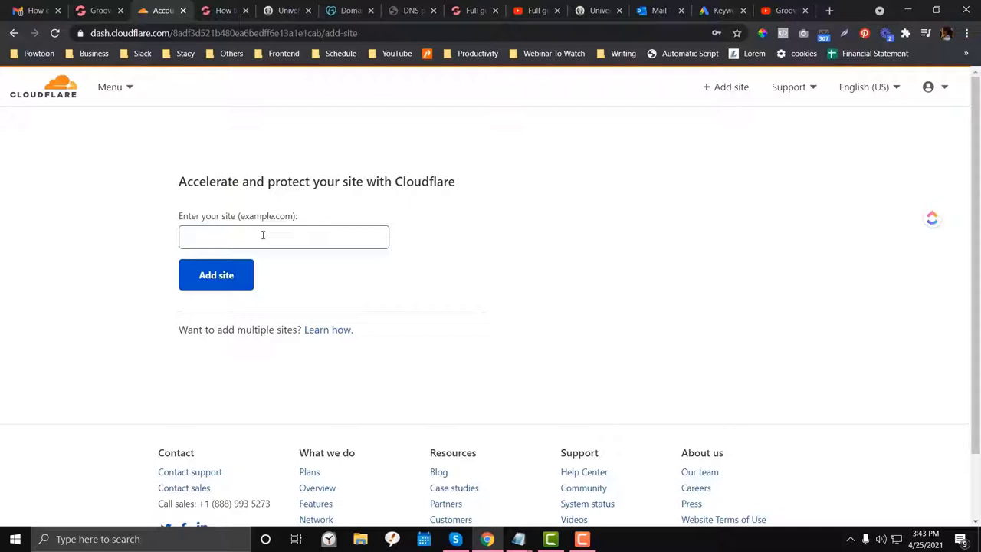
pyautogui.write('bookwormhead.')
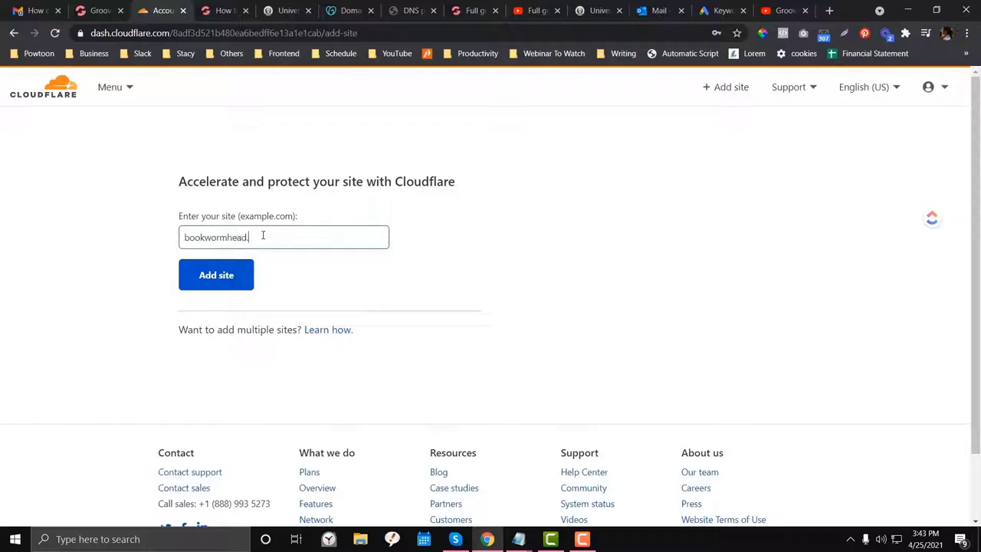
pyautogui.hotkey('ctrl', 'a')
pyautogui.write('pastro')
pyautogui.press('BackSpace')
pyautogui.press('BackSpace')
pyautogui.write('orwebsite.com')
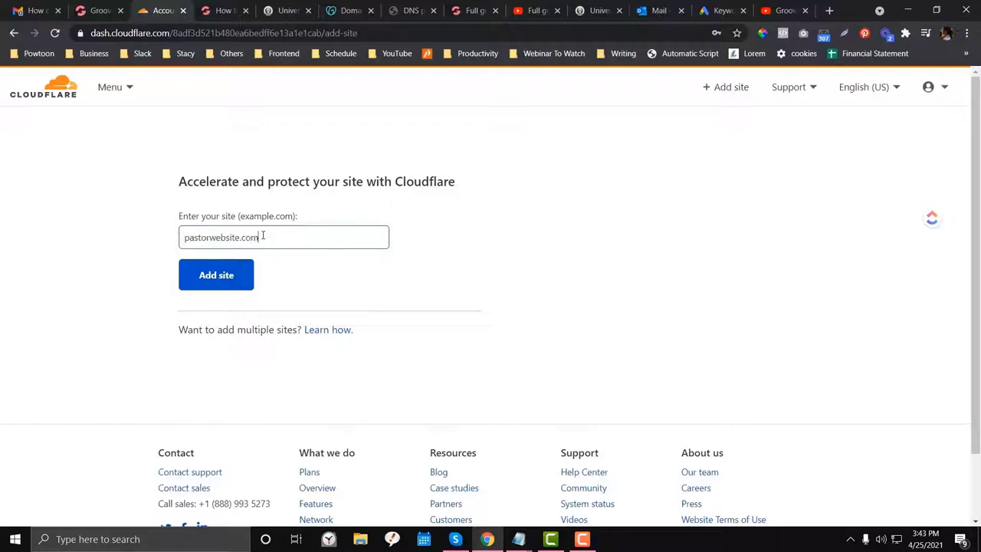
pyautogui.click(232, 265)
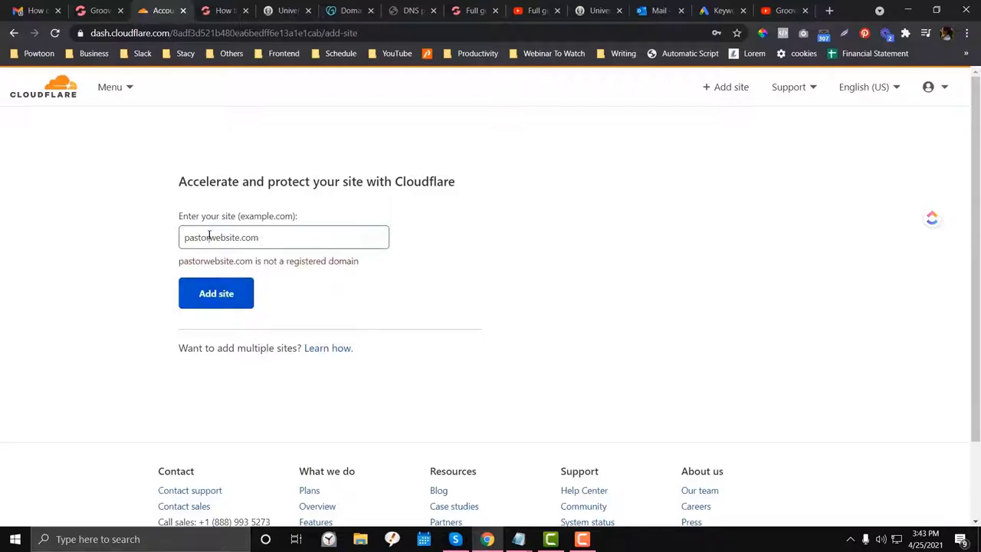
pyautogui.keyDown('shift'); pyautogui.click(141, 235); pyautogui.keyUp('shift')
pyautogui.write('bookwormhead')
pyautogui.click(216, 303)
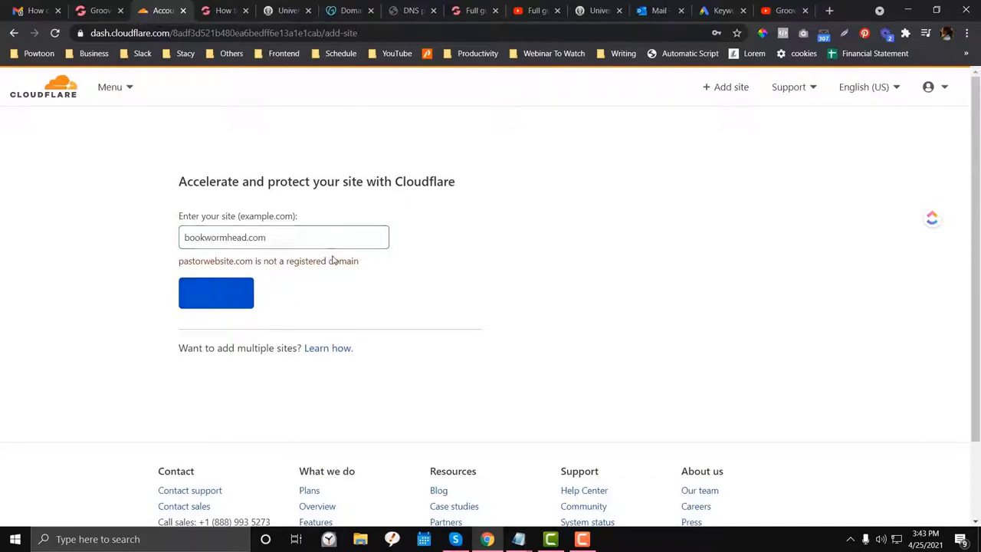
# - Choose the Free plan, accept the scanned DNS records and note the clint and sofia nameservers
pyautogui.scroll(-4, 333, 262)
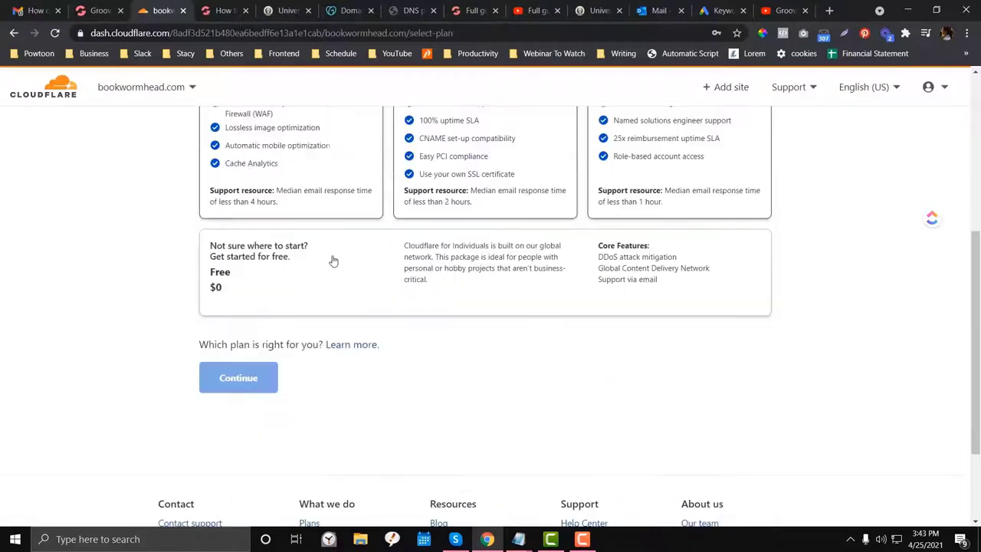
pyautogui.click(266, 279)
pyautogui.click(240, 379)
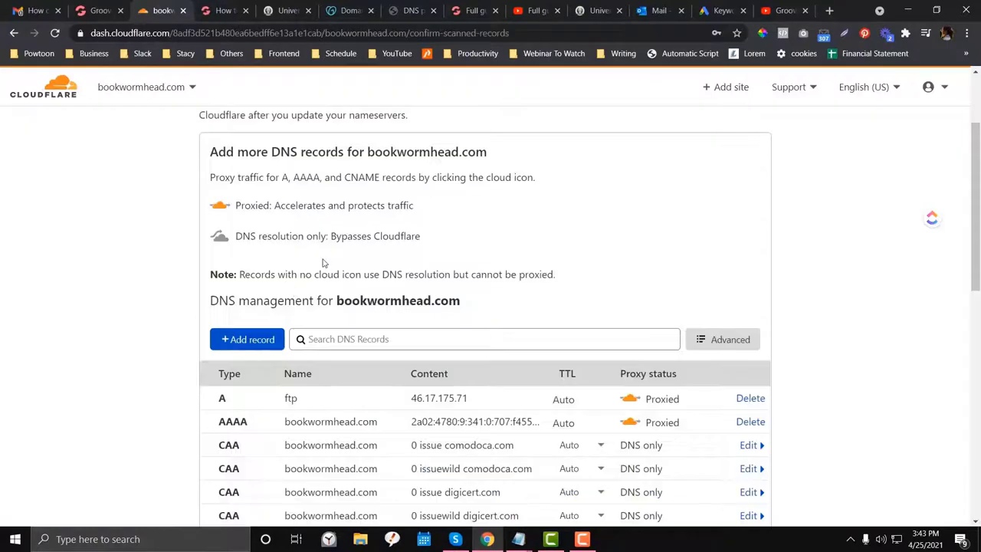
pyautogui.scroll(-8, 420, 268)
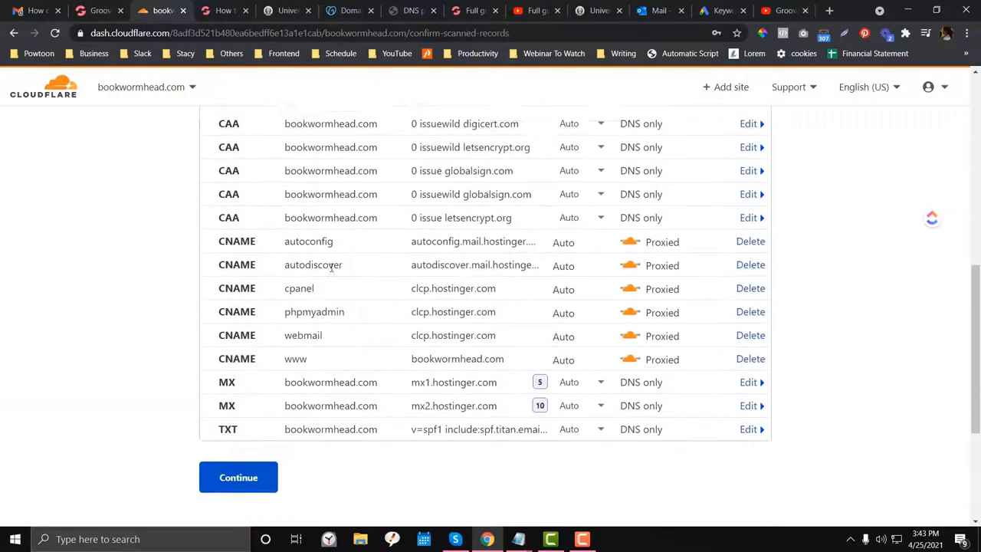
pyautogui.click(249, 298)
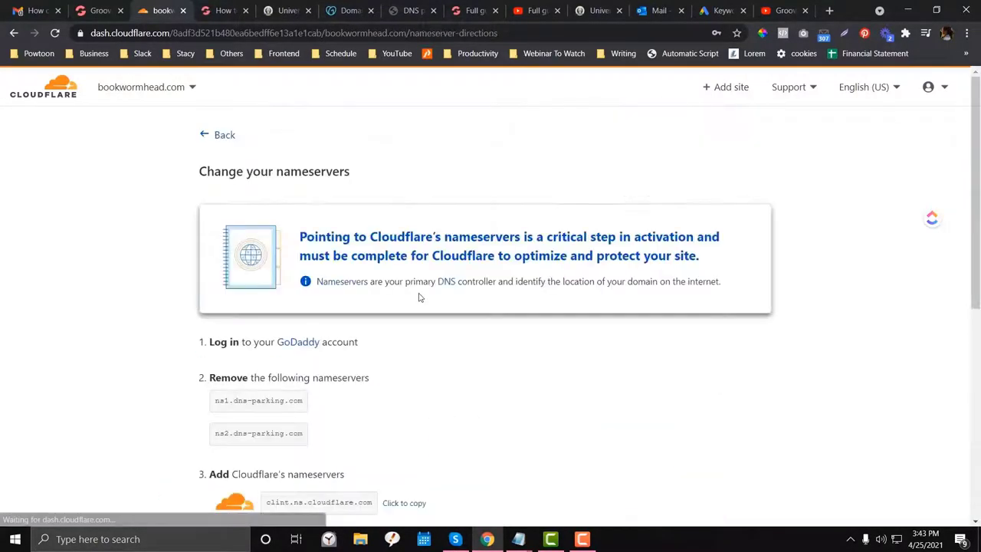
pyautogui.scroll(-2, 258, 305)
pyautogui.scroll(-2, 268, 291)
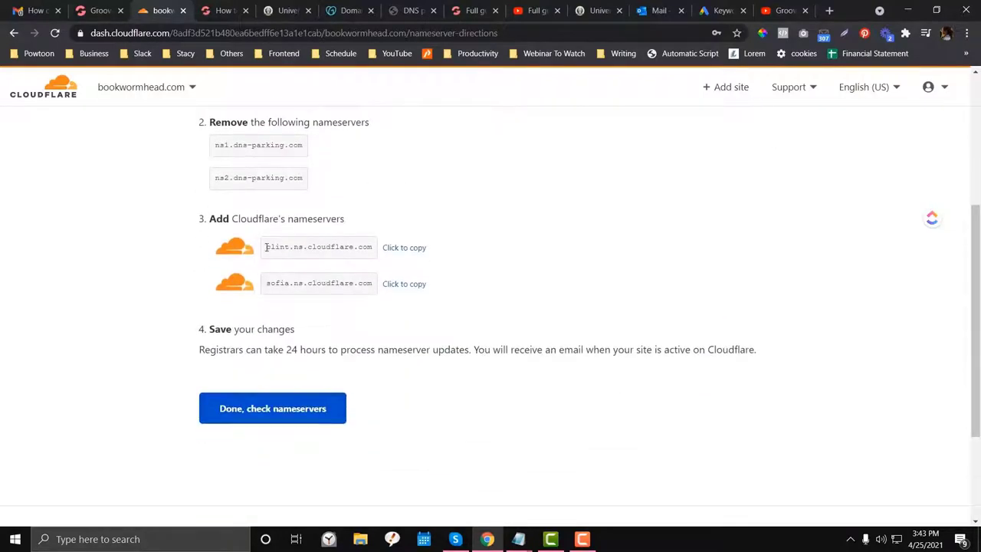
pyautogui.moveTo(266, 247); pyautogui.dragTo(390, 255)
pyautogui.moveTo(272, 283); pyautogui.dragTo(375, 290)
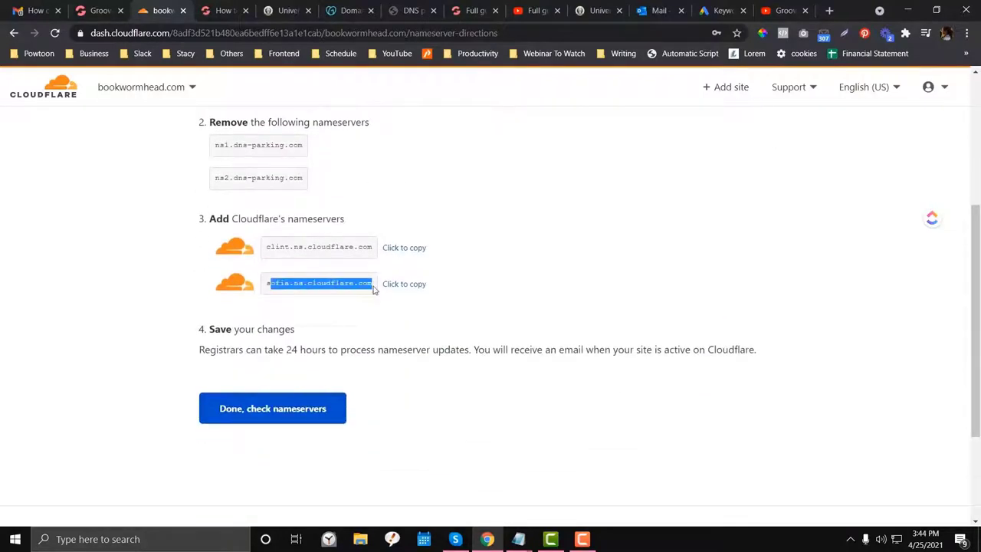
# - Remove bookwormhead.com from the account via its site overview
pyautogui.click(48, 86)
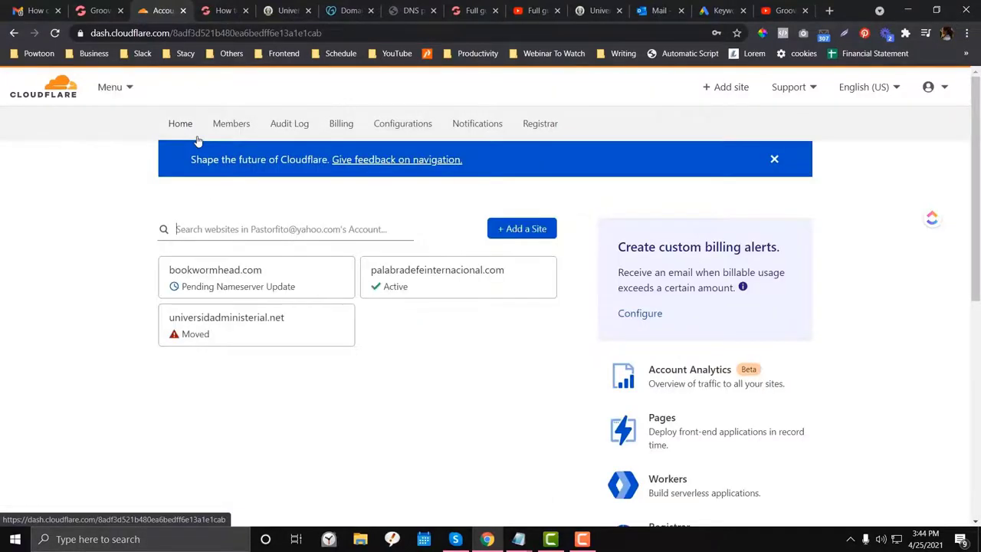
pyautogui.click(310, 285)
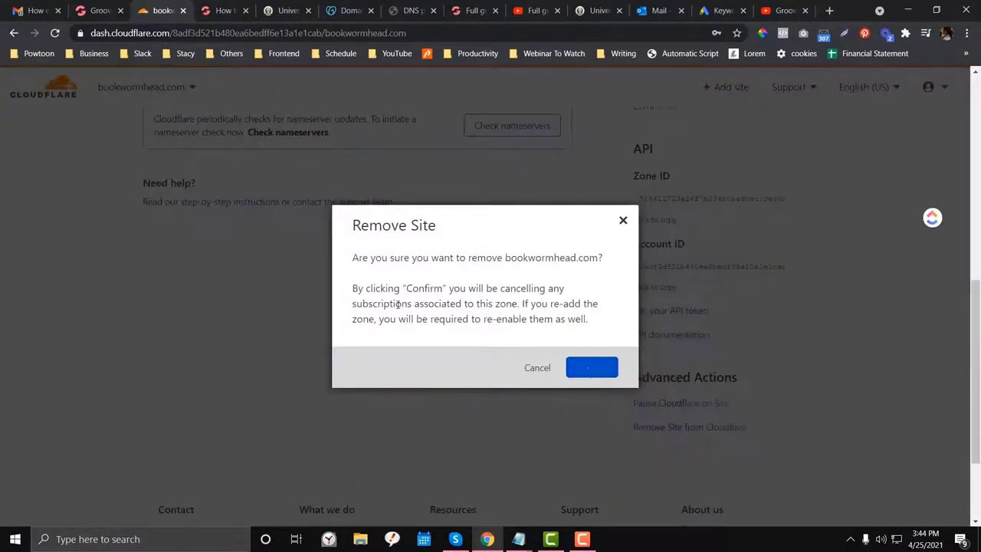
pyautogui.click(588, 366)
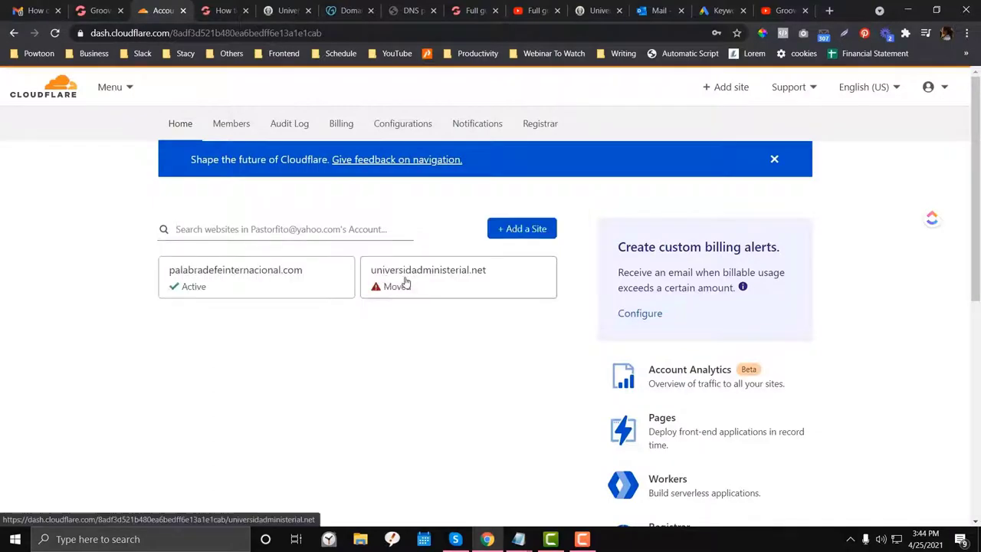
pyautogui.click(407, 283)
# - Replace GoDaddy's first custom nameserver with clint.ns.cloudflare.com
pyautogui.scroll(-2, 215, 240)
pyautogui.moveTo(148, 217); pyautogui.dragTo(268, 230)
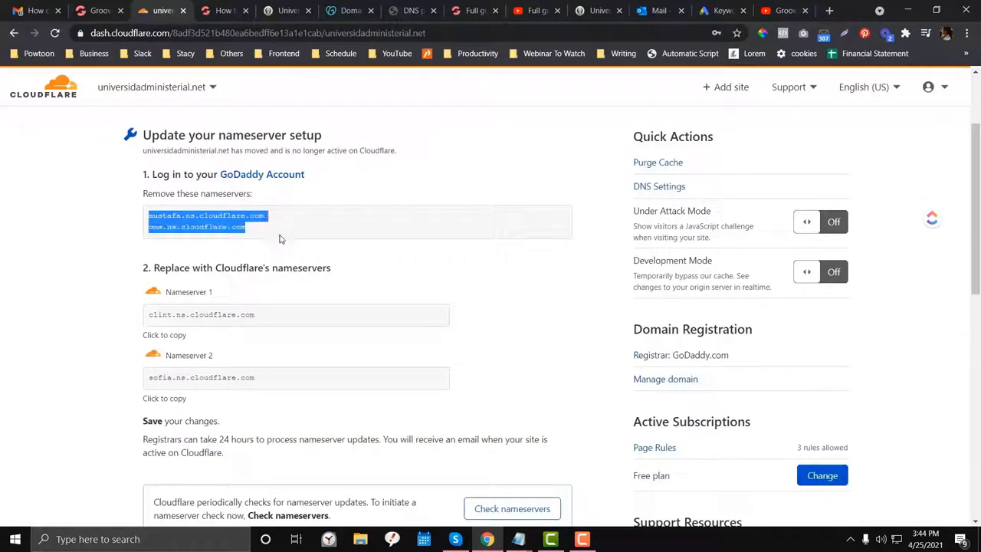
pyautogui.click(278, 315)
pyautogui.scroll(-1, 279, 322)
pyautogui.click(152, 313)
pyautogui.moveTo(152, 313); pyautogui.dragTo(141, 304)
pyautogui.moveTo(151, 251); pyautogui.dragTo(272, 252)
pyautogui.hotkey('ctrl', 'c')
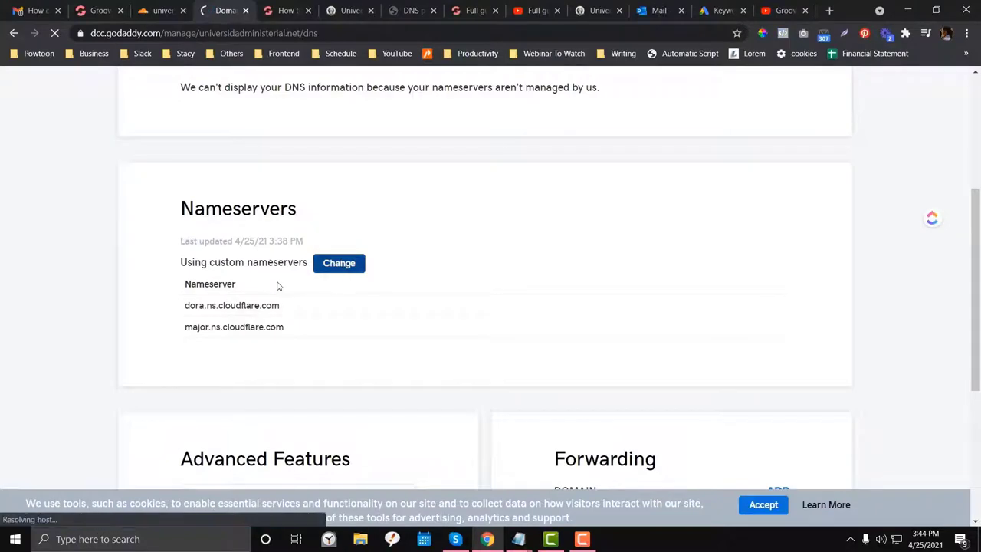
pyautogui.moveTo(278, 410); pyautogui.dragTo(278, 390)
pyautogui.hotkey('ctrl', 'v')
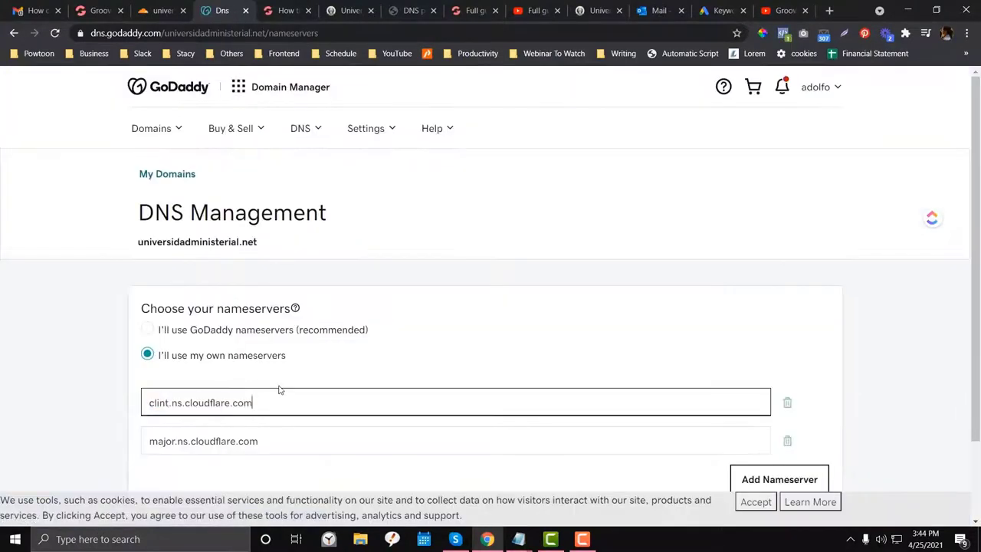
# - Replace the second custom nameserver with sofia.ns.cloudflare.com, copied from Cloudflare
pyautogui.click(151, 7)
pyautogui.moveTo(255, 313); pyautogui.dragTo(148, 314)
pyautogui.hotkey('ctrl', 'c')
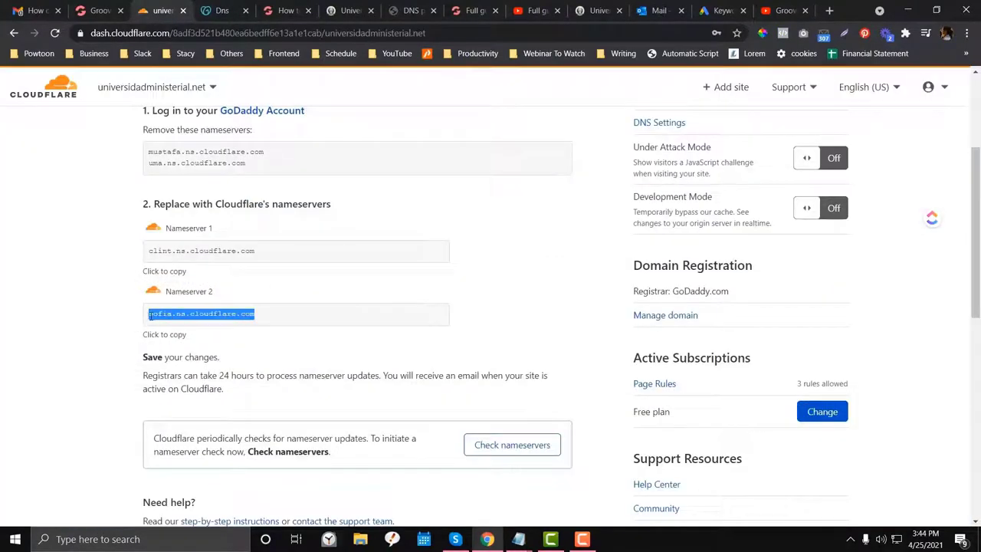
pyautogui.click(223, 10)
pyautogui.moveTo(261, 433); pyautogui.dragTo(148, 434)
pyautogui.hotkey('ctrl', 'v')
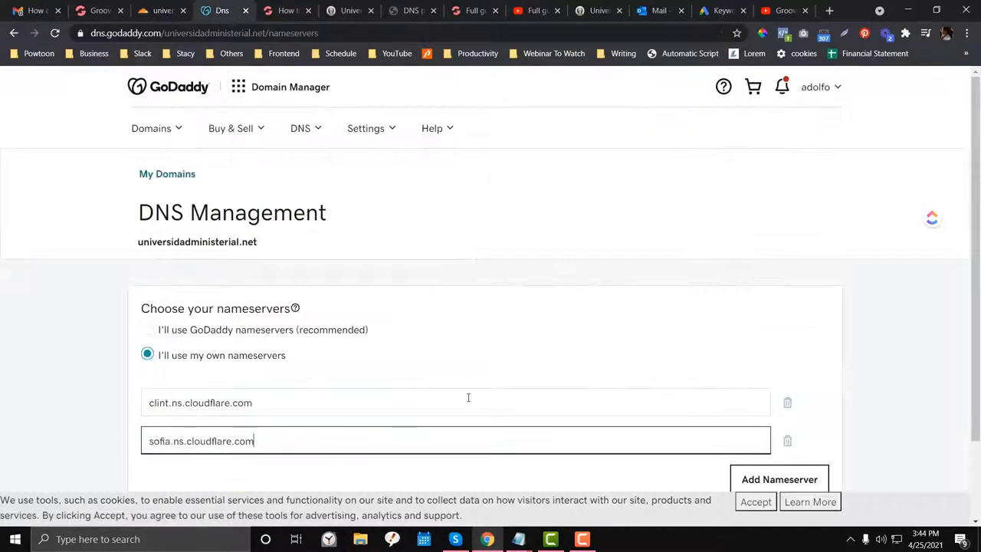
# - Save the new nameservers and consent to the nameserver update
pyautogui.scroll(-1, 467, 398)
pyautogui.click(741, 452)
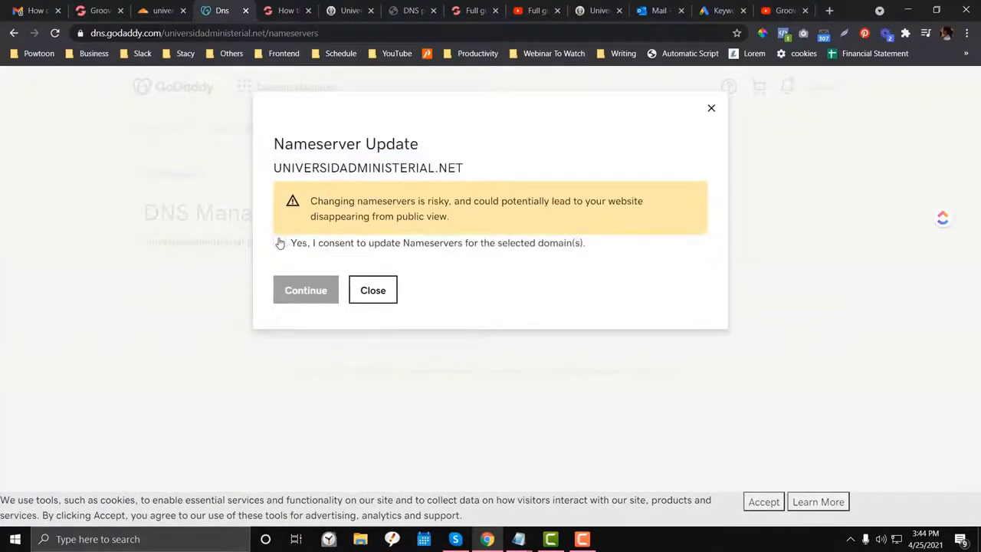
pyautogui.click(281, 243)
pyautogui.click(295, 289)
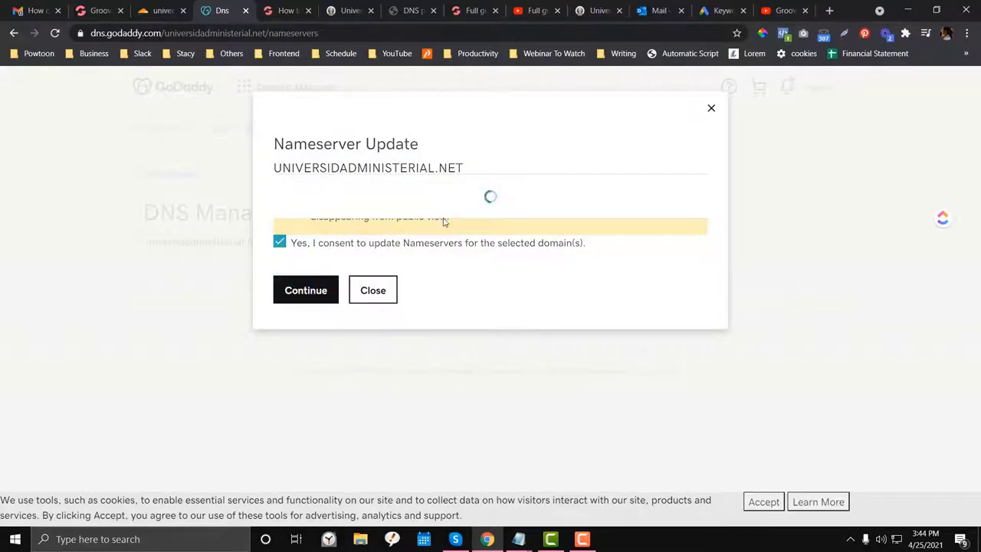
pyautogui.click(161, 10)
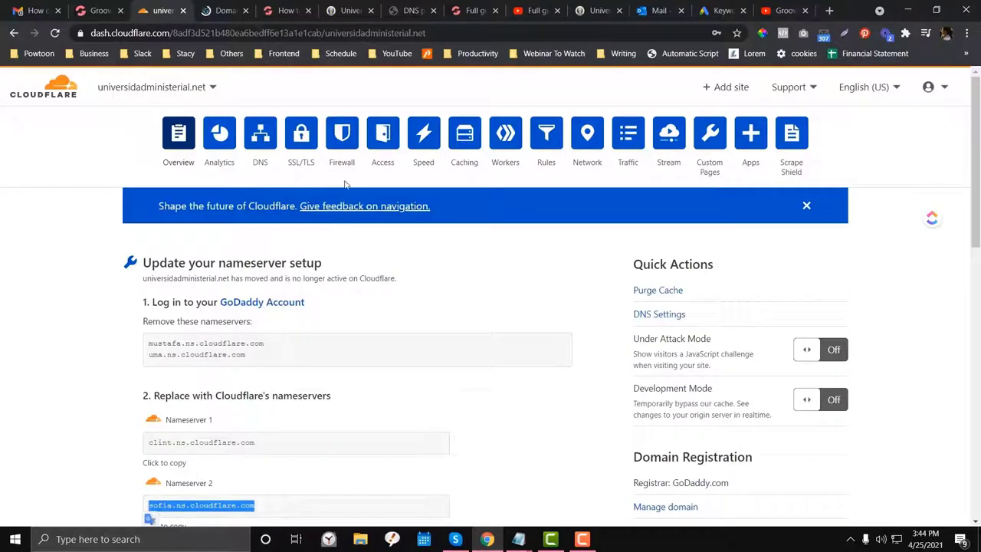
# - Open universidadministerial.net's Cloudflare DNS records next to the GroovePages values in Notepad
pyautogui.click(261, 165)
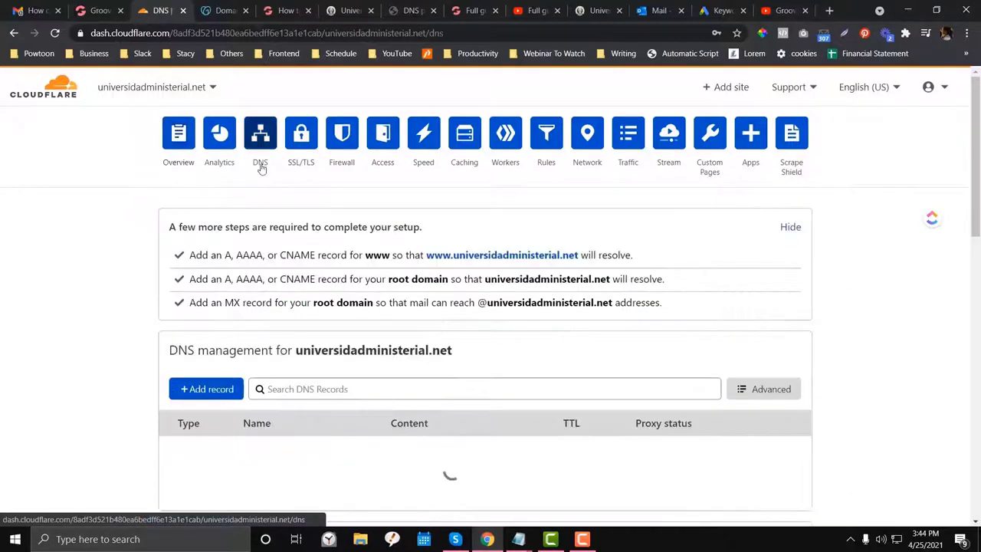
pyautogui.scroll(-1, 252, 281)
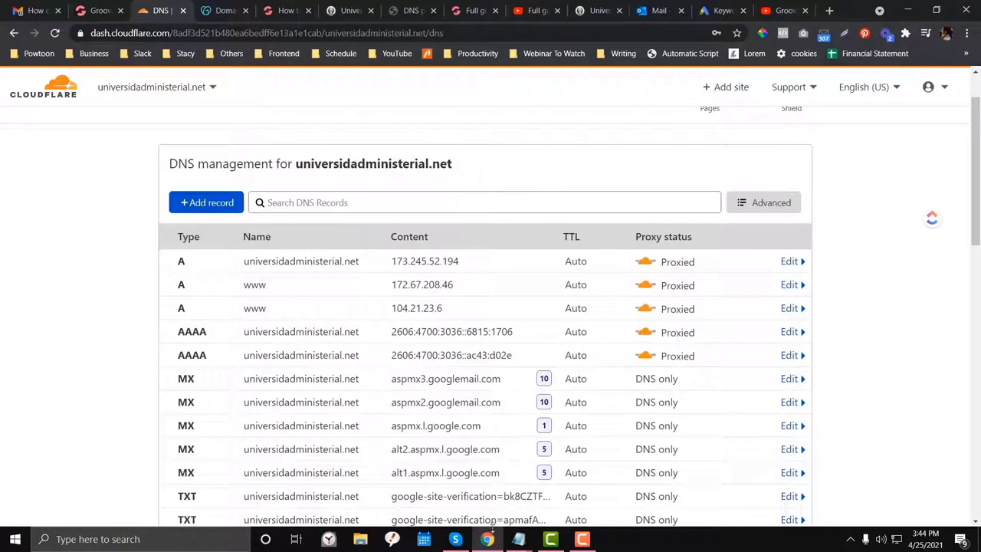
pyautogui.moveTo(519, 539)
pyautogui.click(569, 483)
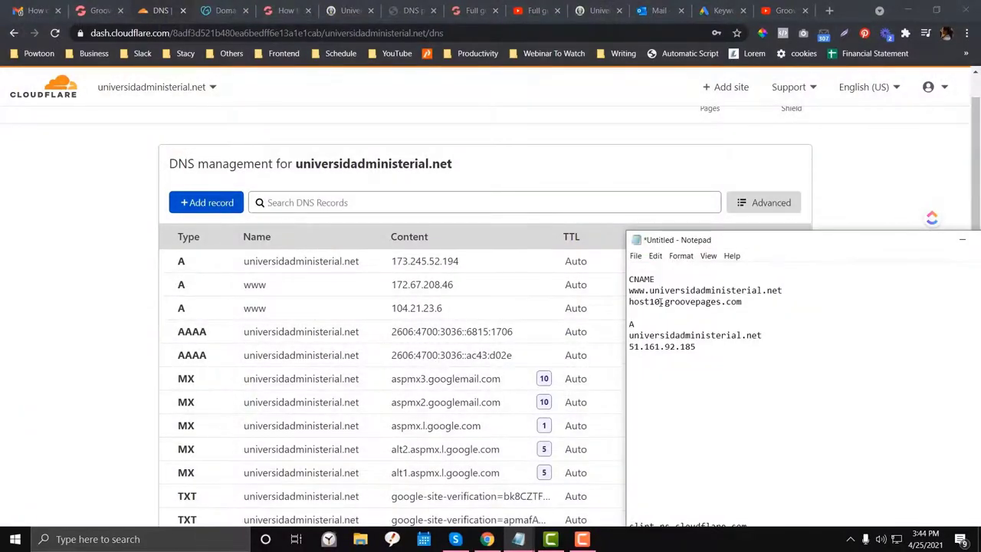
pyautogui.moveTo(804, 296); pyautogui.dragTo(609, 294)
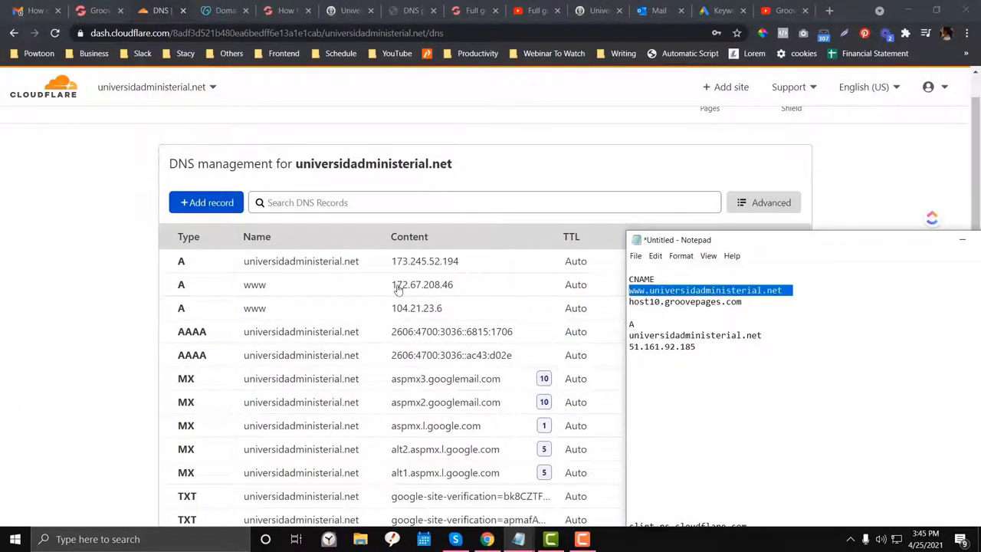
pyautogui.click(136, 275)
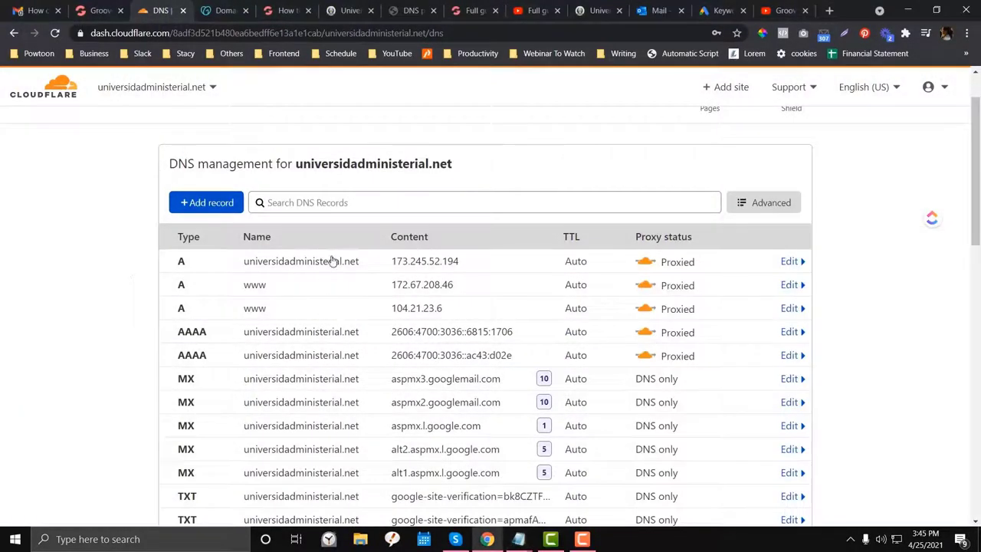
# - Delete the root A record and both www A records (172.67.208.46 and 104.21.23.6)
pyautogui.click(806, 262)
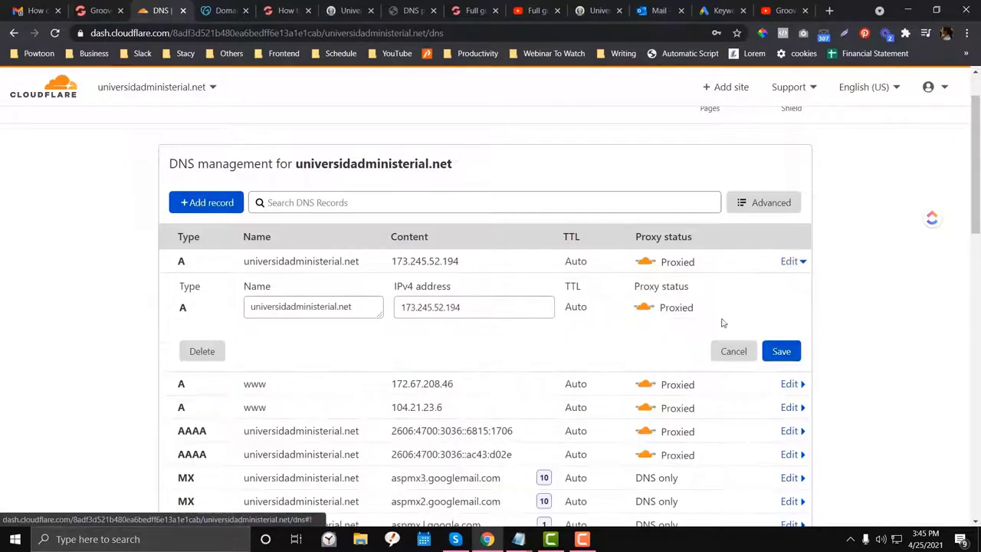
pyautogui.click(202, 351)
pyautogui.click(712, 357)
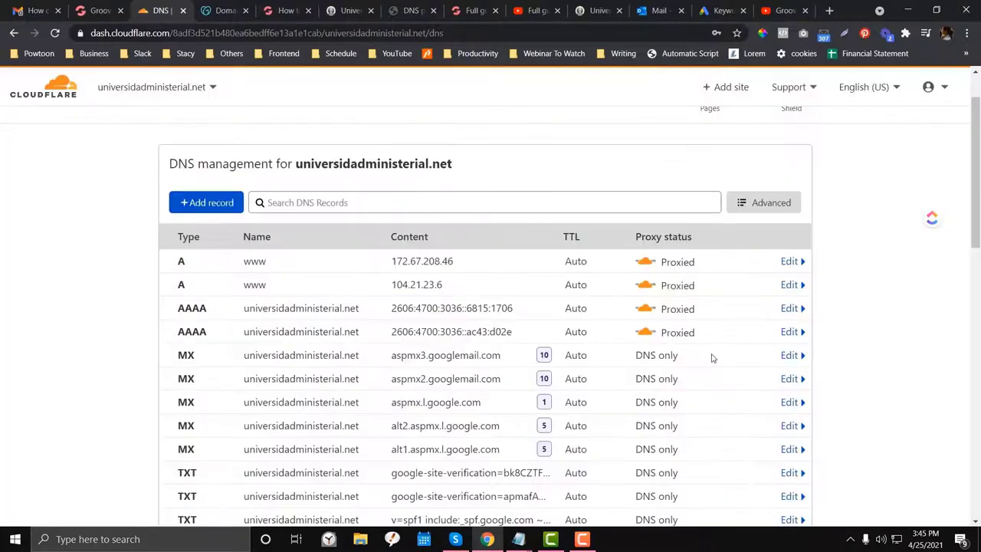
pyautogui.click(801, 262)
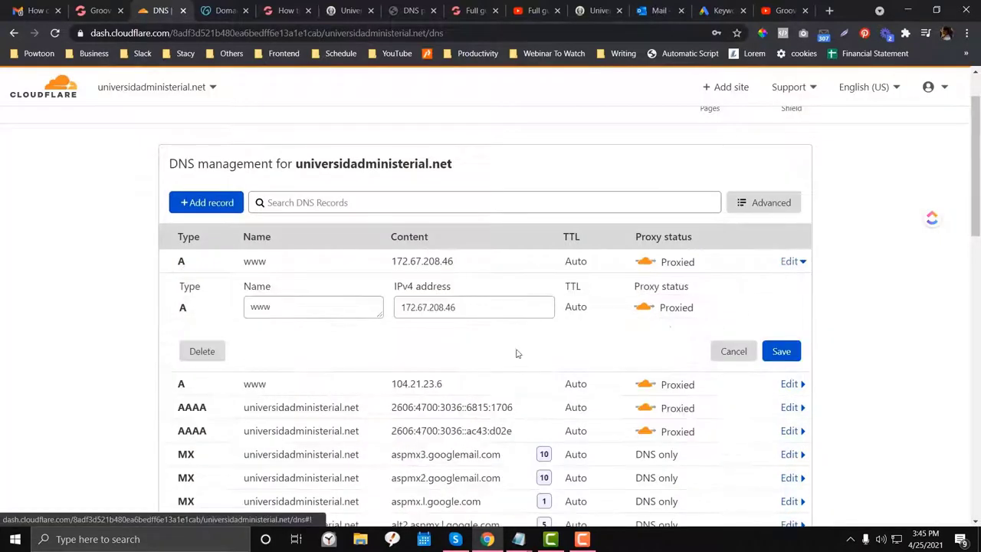
pyautogui.click(201, 353)
pyautogui.click(713, 354)
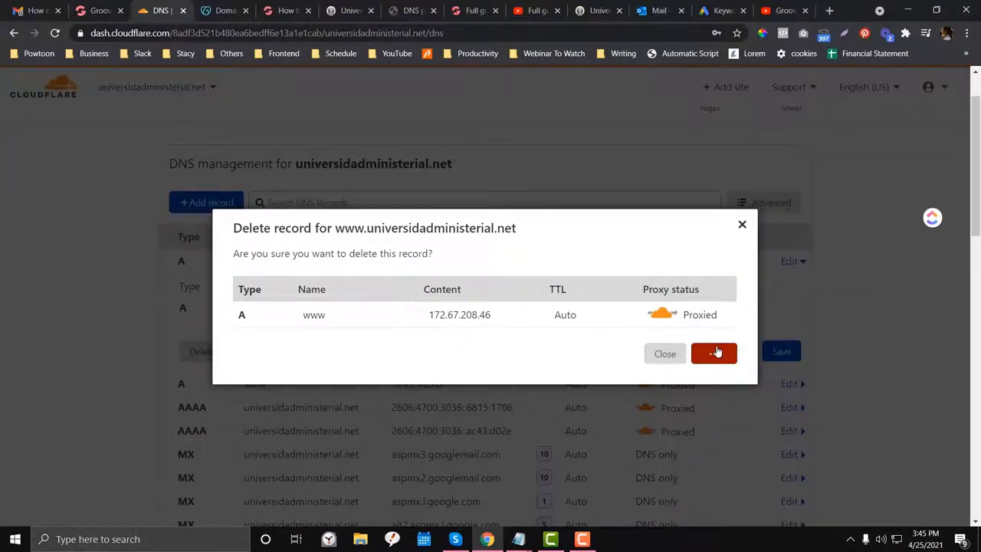
pyautogui.click(800, 261)
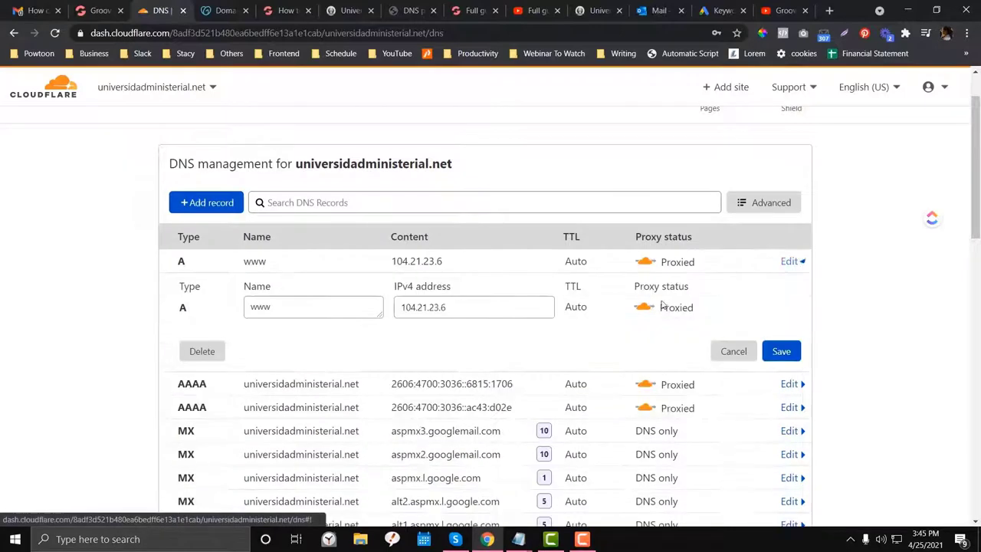
pyautogui.click(202, 352)
pyautogui.click(706, 359)
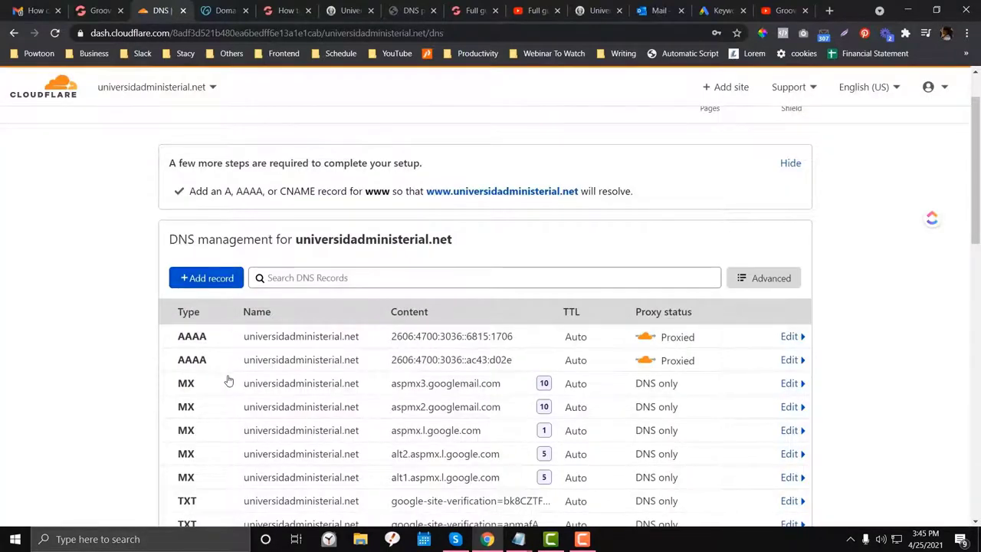
# - Delete the AAAA record, leaving only MX and TXT entries
pyautogui.scroll(-3, 229, 381)
pyautogui.scroll(3, 229, 378)
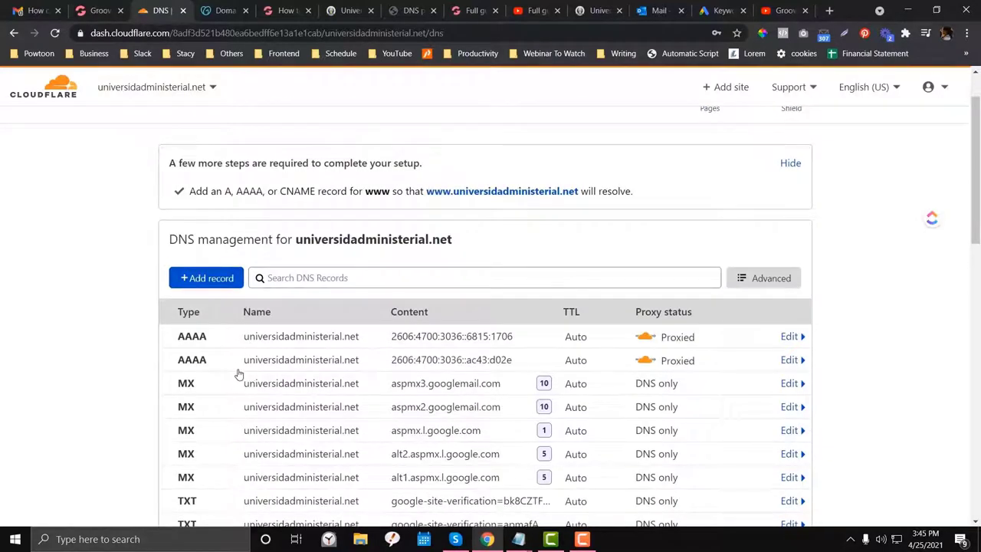
pyautogui.click(797, 336)
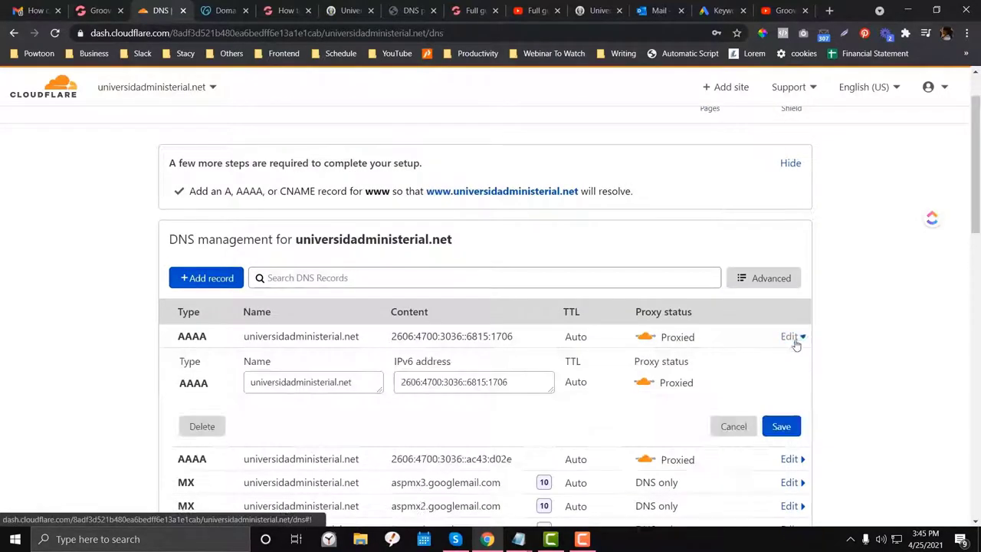
pyautogui.click(198, 426)
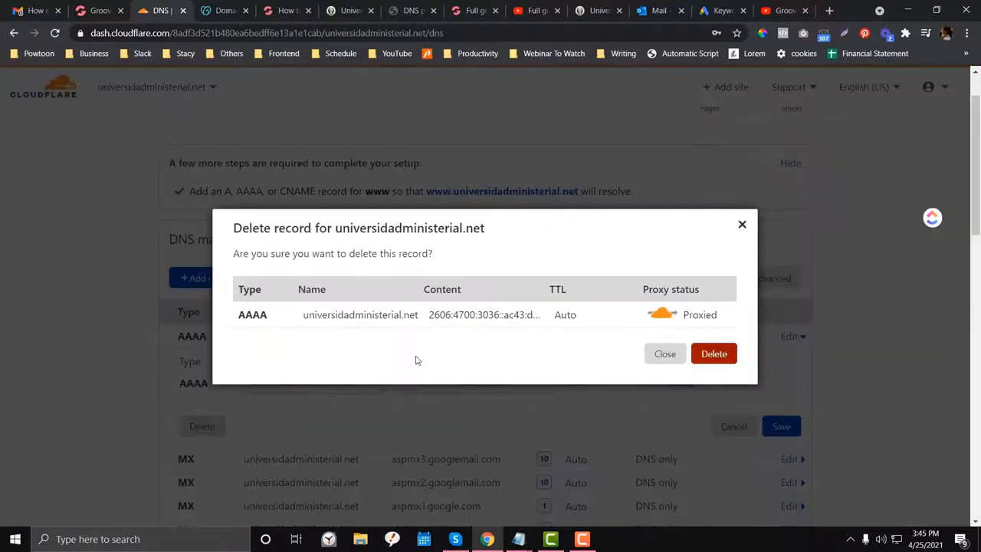
pyautogui.click(724, 353)
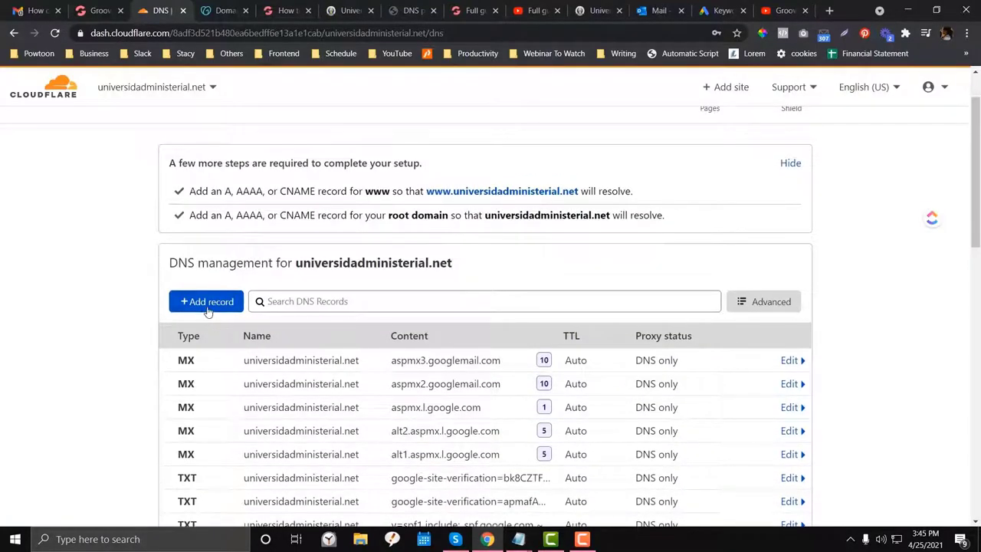
# - Start a new A record with universidadministerial.net as its name
pyautogui.click(207, 302)
pyautogui.moveTo(518, 539)
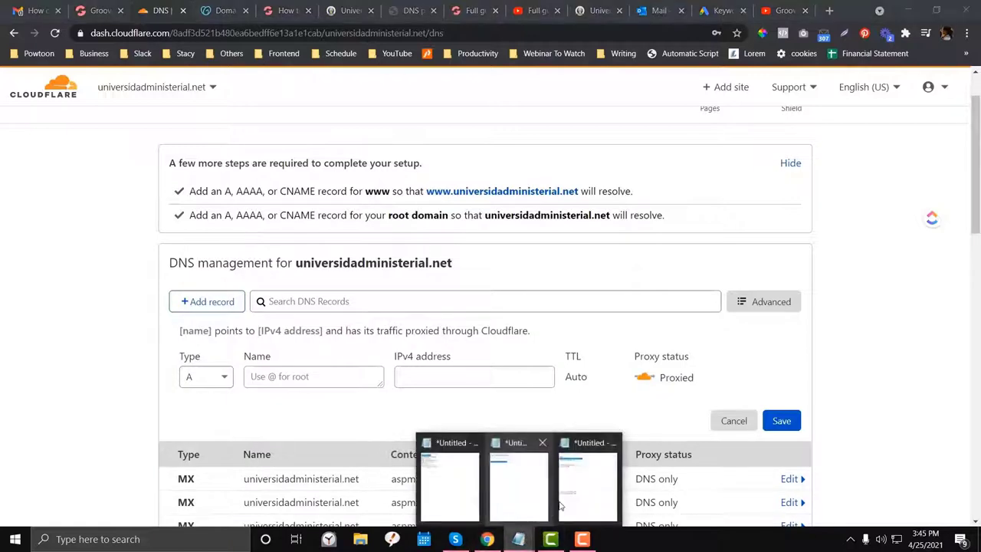
pyautogui.click(559, 506)
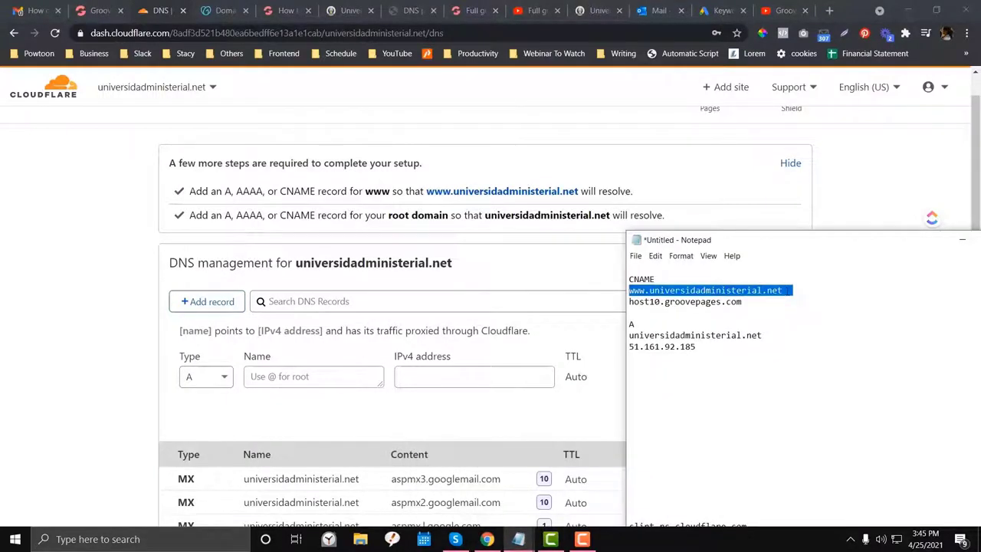
pyautogui.moveTo(789, 291); pyautogui.dragTo(691, 290)
pyautogui.moveTo(763, 338); pyautogui.dragTo(612, 336)
pyautogui.hotkey('ctrl', 'c')
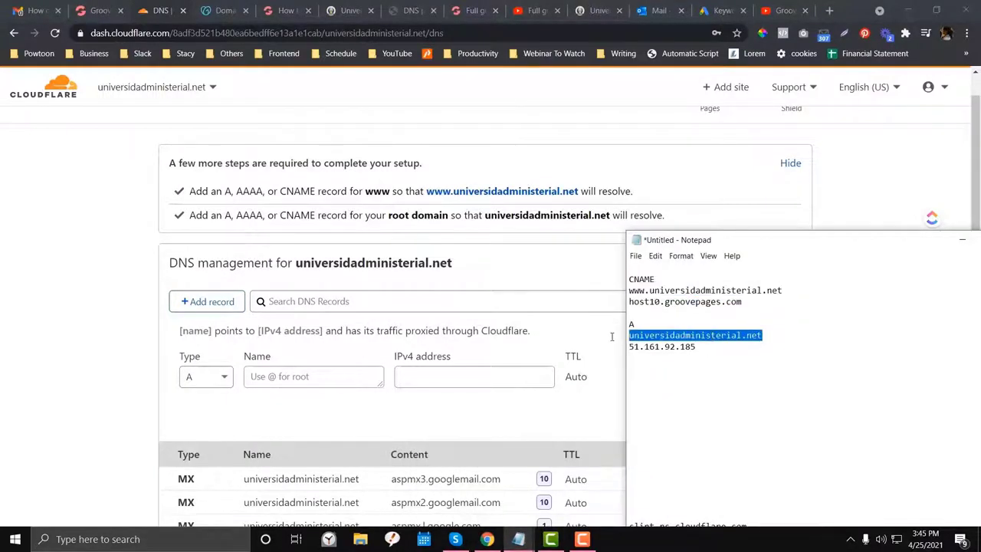
pyautogui.click(352, 381)
pyautogui.hotkey('ctrl', 'v')
pyautogui.click(450, 376)
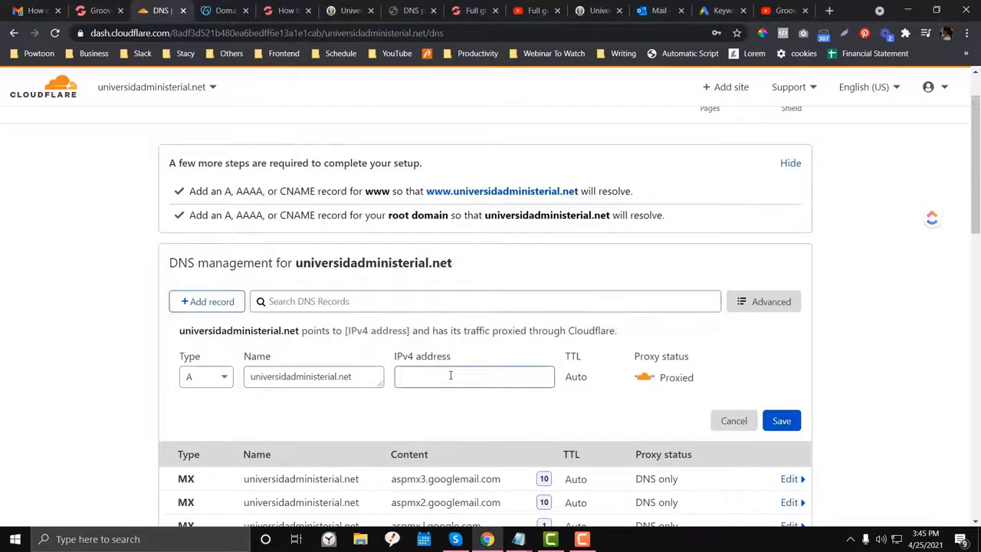
# - Set the record's IPv4 address to 51.161.92.185 and save it
pyautogui.moveTo(518, 539)
pyautogui.click(566, 487)
pyautogui.moveTo(710, 348); pyautogui.dragTo(604, 349)
pyautogui.hotkey('ctrl', 'c')
pyautogui.click(458, 377)
pyautogui.hotkey('ctrl', 'v')
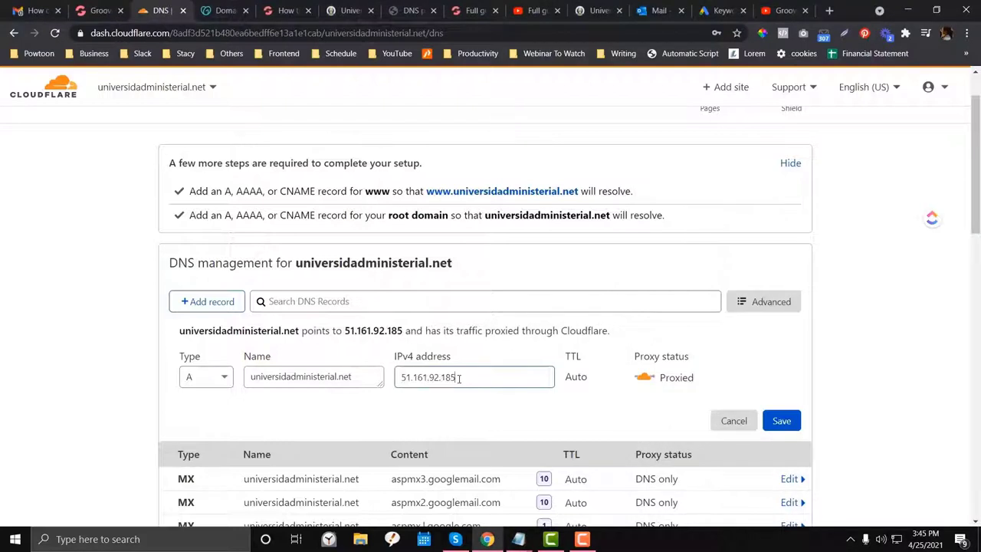
pyautogui.click(778, 422)
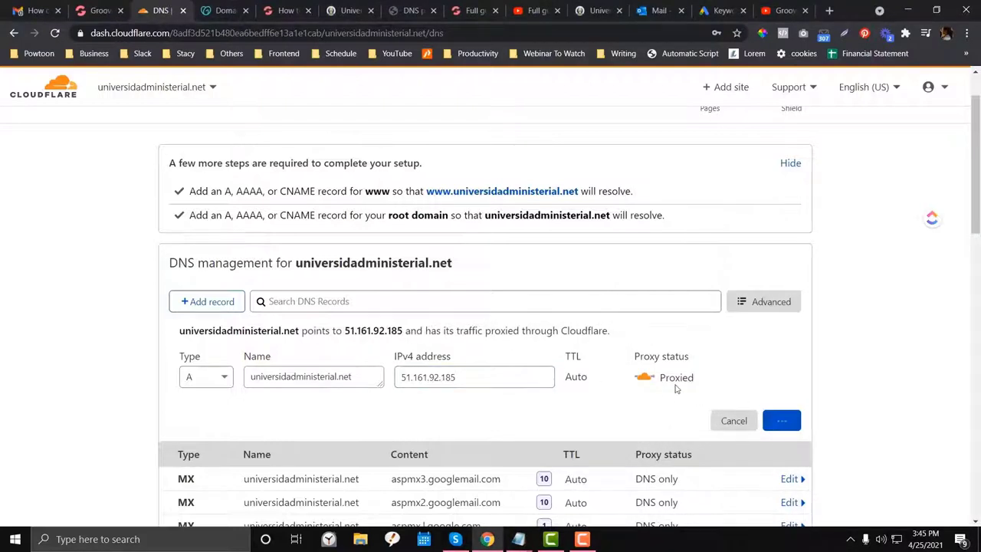
pyautogui.moveTo(518, 538)
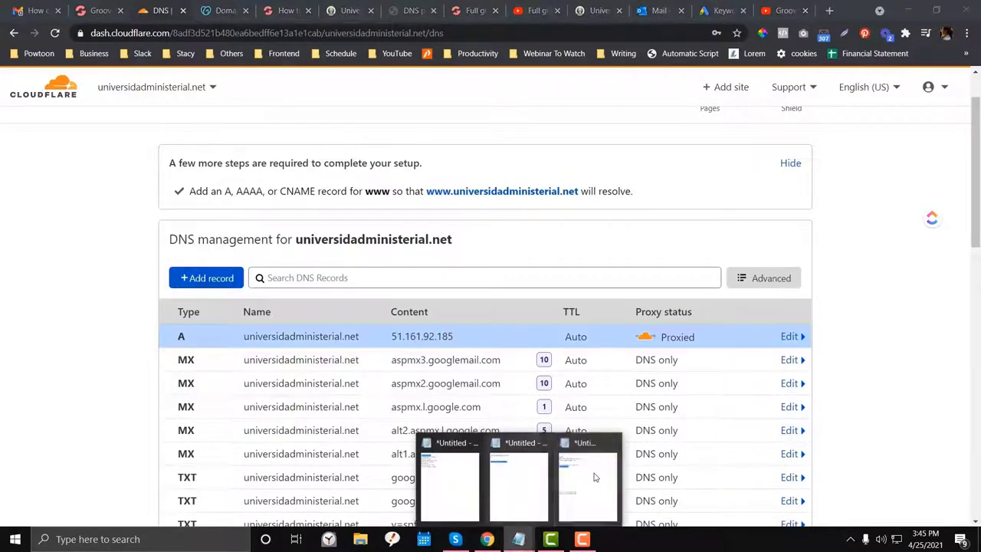
pyautogui.click(572, 479)
pyautogui.moveTo(786, 292); pyautogui.dragTo(622, 292)
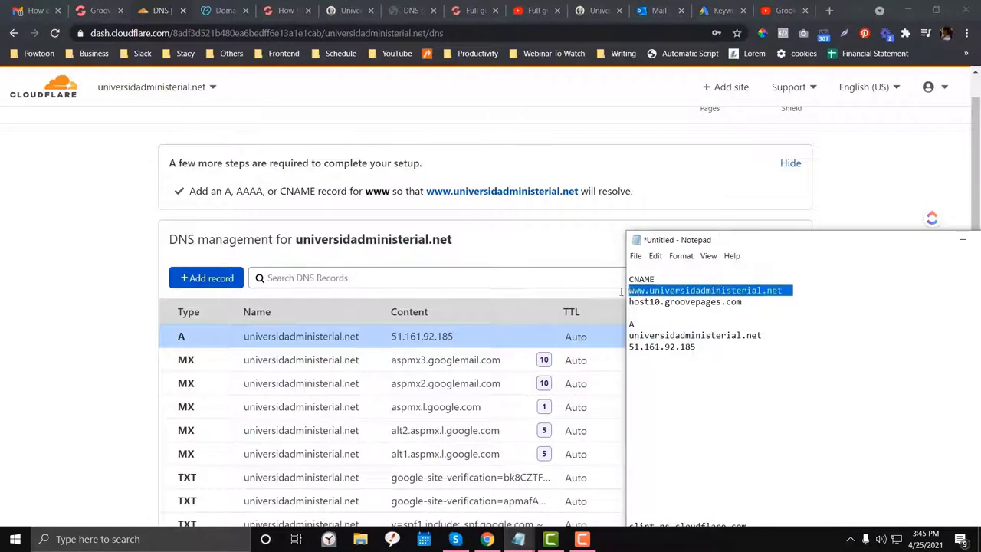
pyautogui.click(223, 279)
pyautogui.click(223, 279)
pyautogui.click(220, 351)
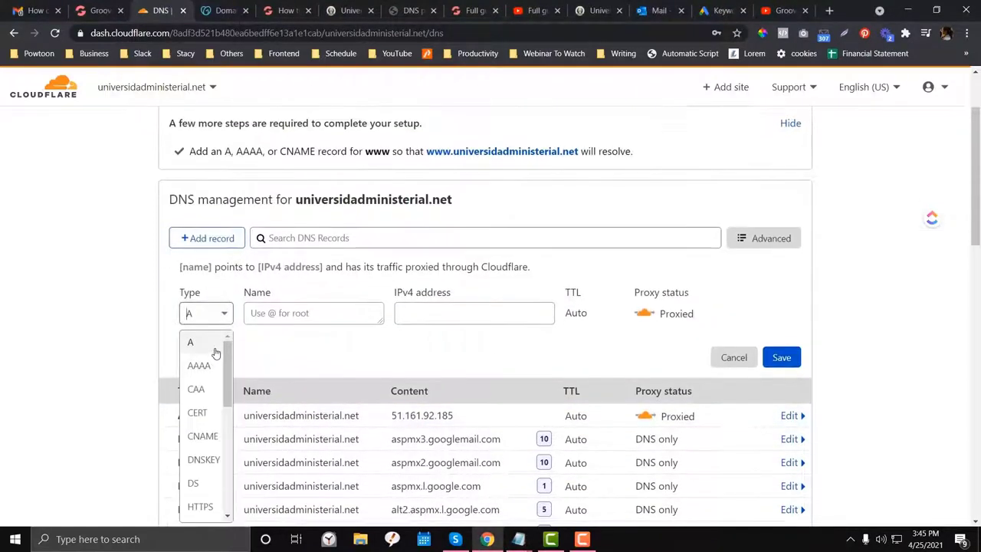
pyautogui.scroll(-1, 211, 392)
pyautogui.click(202, 371)
pyautogui.click(295, 312)
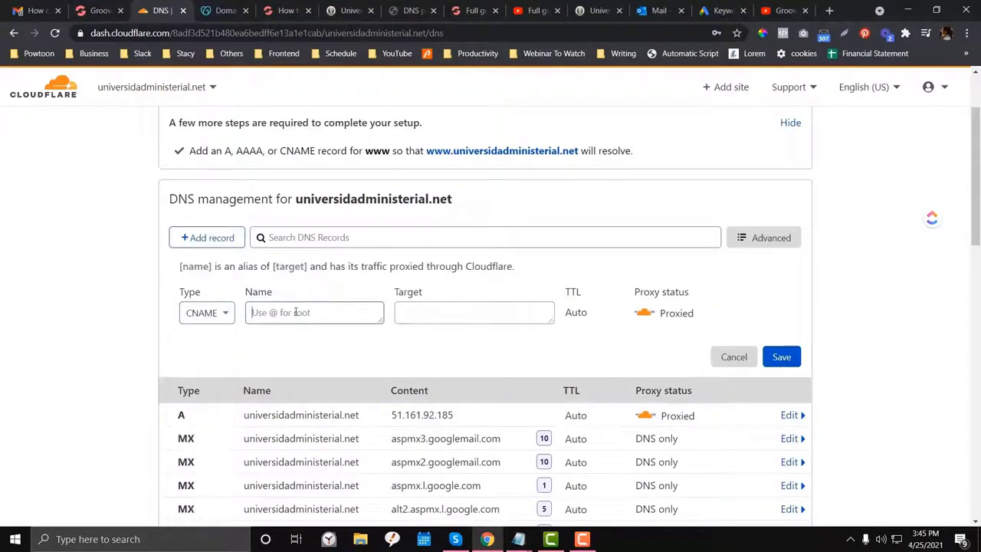
pyautogui.hotkey('ctrl', 'v')
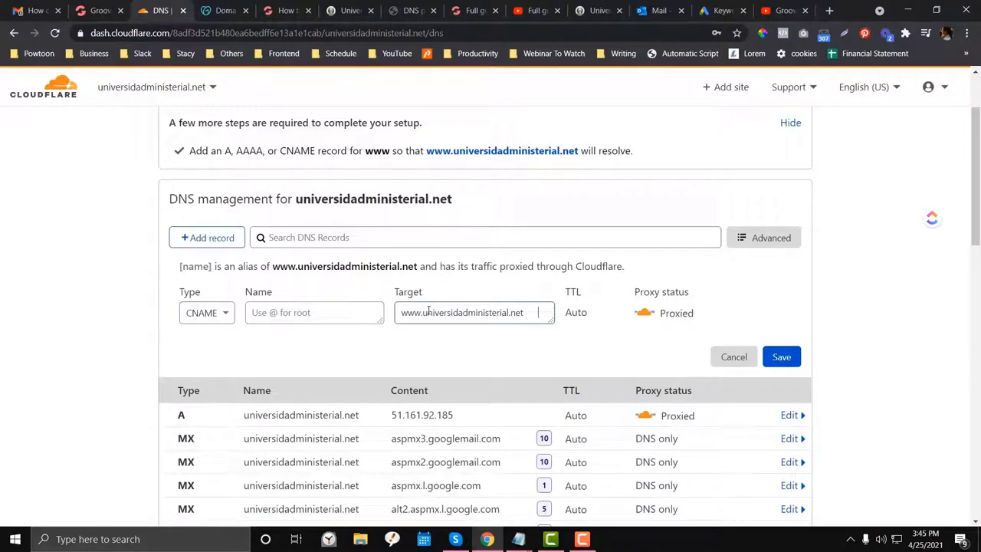
# - Clear the host name pasted into the wrong field and re-enter www as the Name
pyautogui.moveTo(518, 539)
pyautogui.click(587, 475)
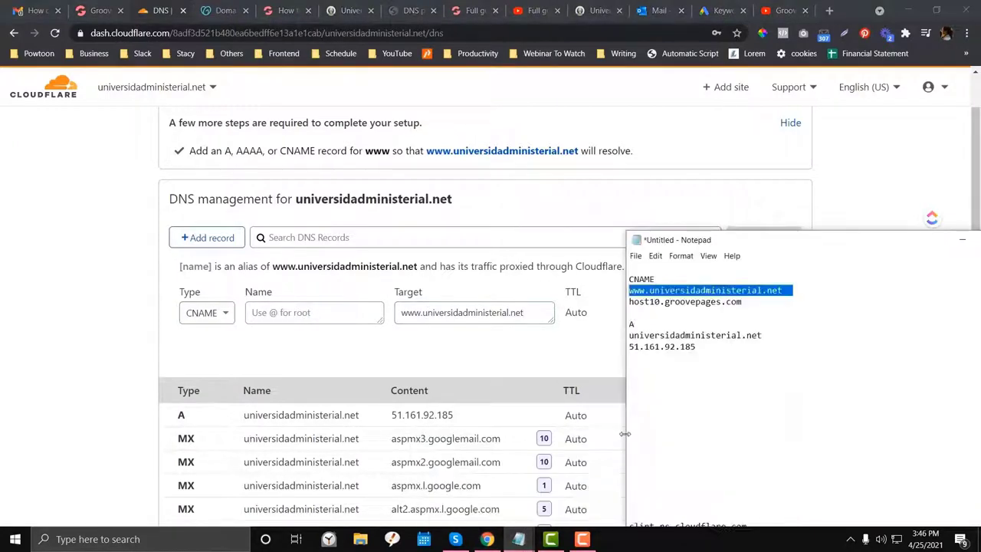
pyautogui.moveTo(761, 309); pyautogui.dragTo(624, 301)
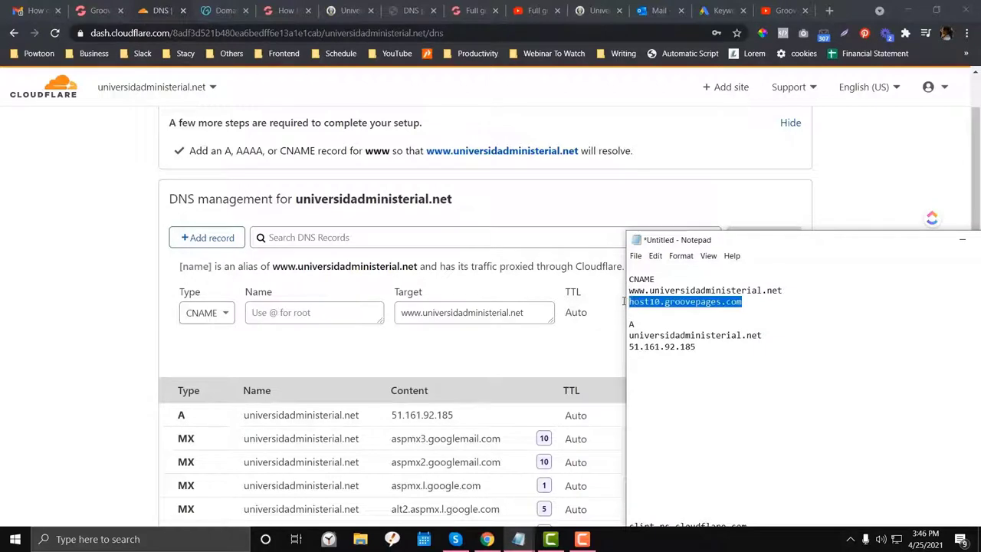
pyautogui.hotkey('ctrl', 'c')
pyautogui.click(358, 312)
pyautogui.hotkey('ctrl', 'v')
pyautogui.hotkey('ctrl', 'a')
pyautogui.press('BackSpace')
pyautogui.press('Tab')
pyautogui.press('BackSpace')
pyautogui.click(318, 317)
pyautogui.hotkey('ctrl', 'v')
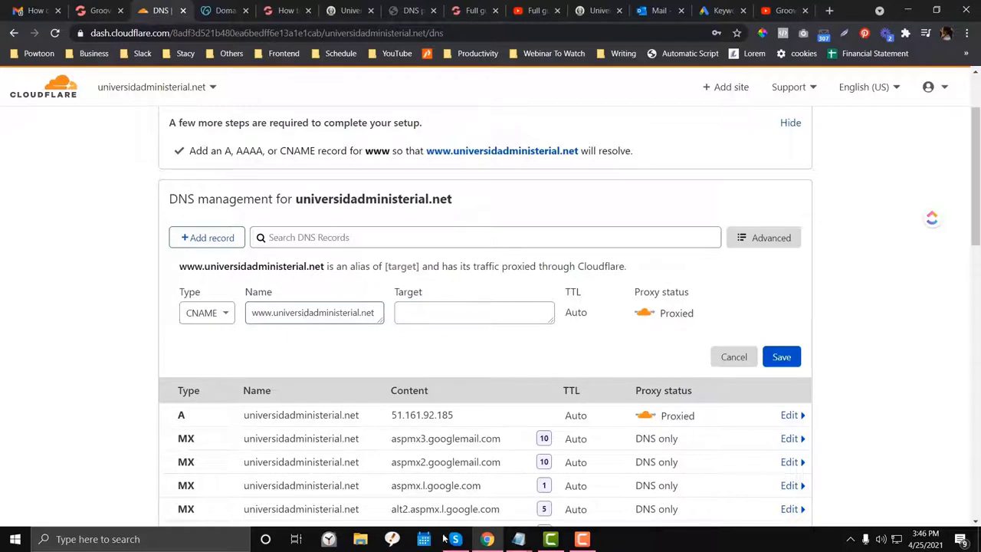
# - Set the CNAME target to host10.groovepages.com and save the record
pyautogui.moveTo(518, 539)
pyautogui.click(570, 490)
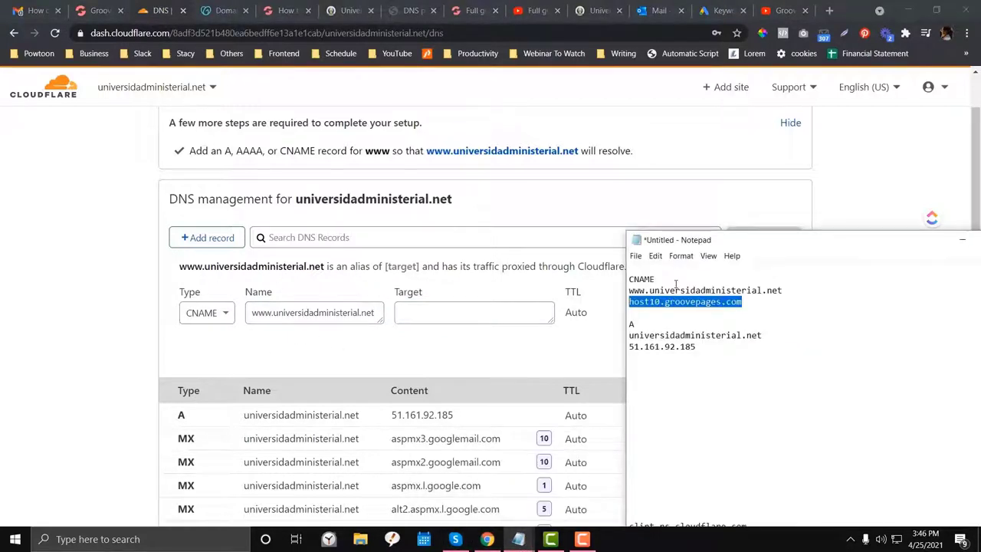
pyautogui.moveTo(781, 294); pyautogui.dragTo(622, 295)
pyautogui.moveTo(751, 302); pyautogui.dragTo(622, 301)
pyautogui.click(461, 322)
pyautogui.hotkey('ctrl', 'v')
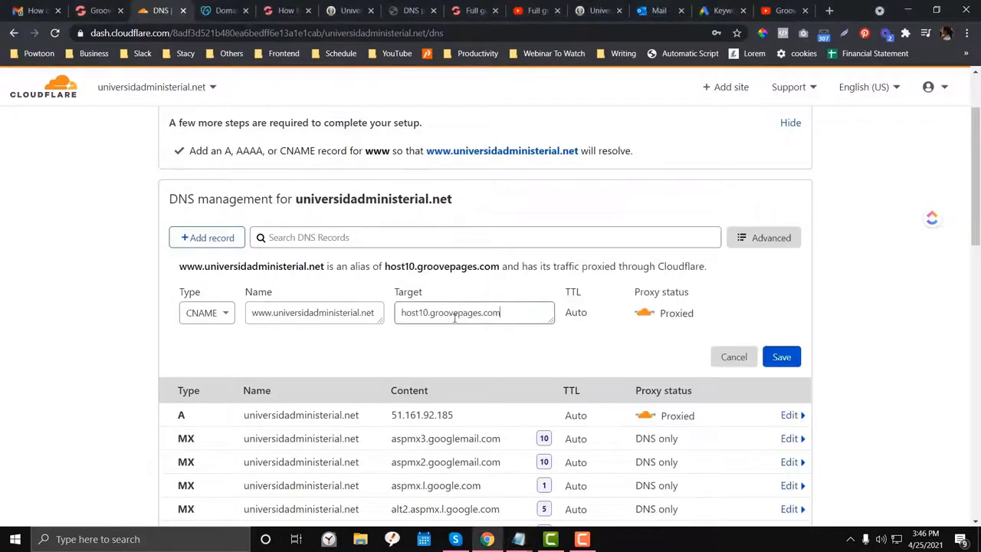
pyautogui.click(779, 358)
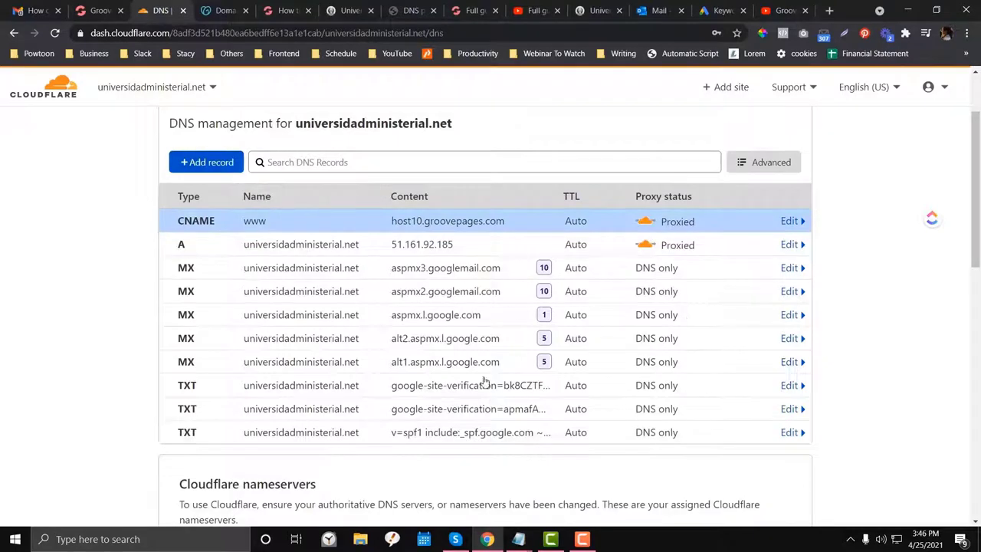
pyautogui.scroll(3, 376, 381)
# - Return to the Cloudflare DNS tab and review the updated record list
pyautogui.click(351, 10)
pyautogui.moveTo(307, 6); pyautogui.dragTo(222, 9)
pyautogui.click(161, 10)
pyautogui.scroll(-1, 358, 322)
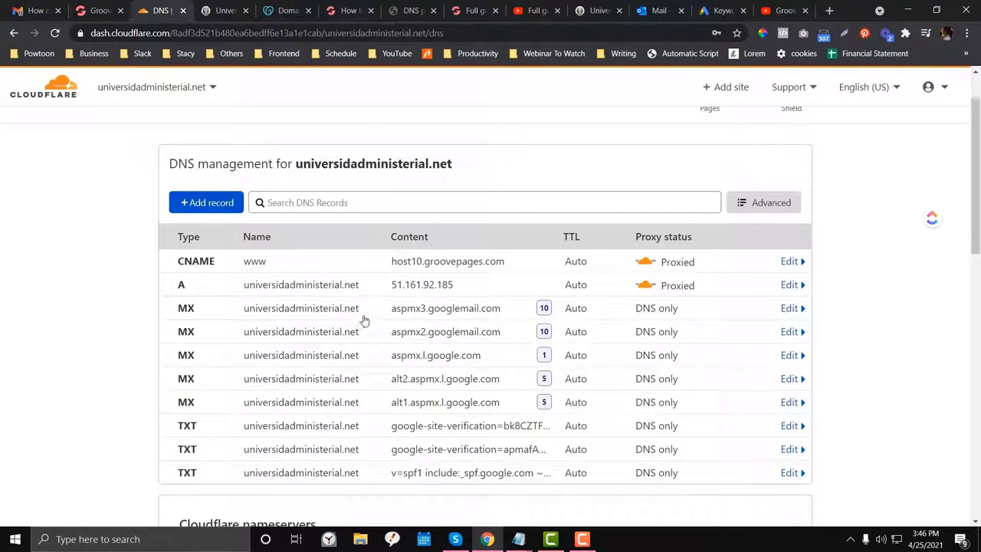
pyautogui.scroll(1, 364, 321)
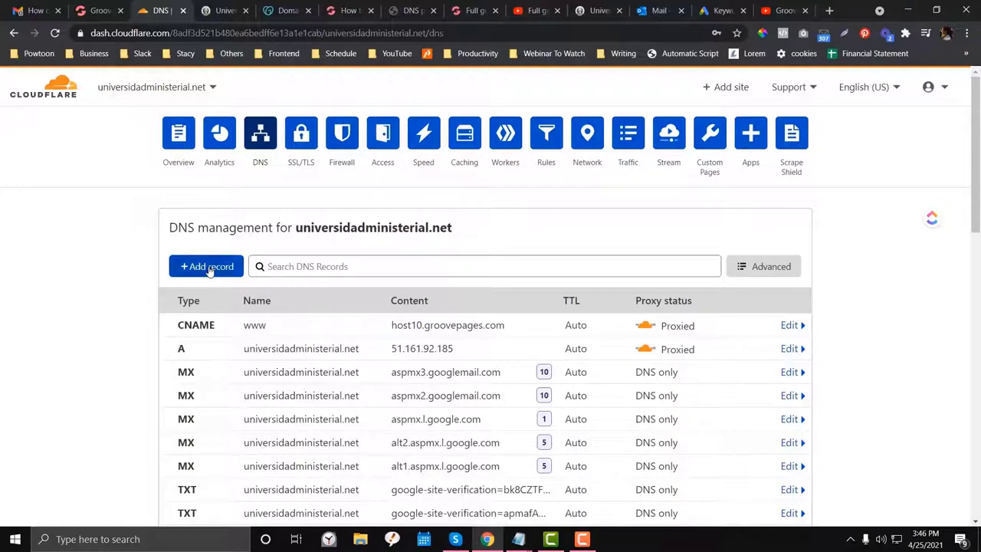
pyautogui.scroll(-1, 209, 270)
pyautogui.scroll(1, 208, 270)
# - Browse Cloudflare's Caching, Rules, Traffic and Firewall sections, ending on Overview
pyautogui.click(462, 137)
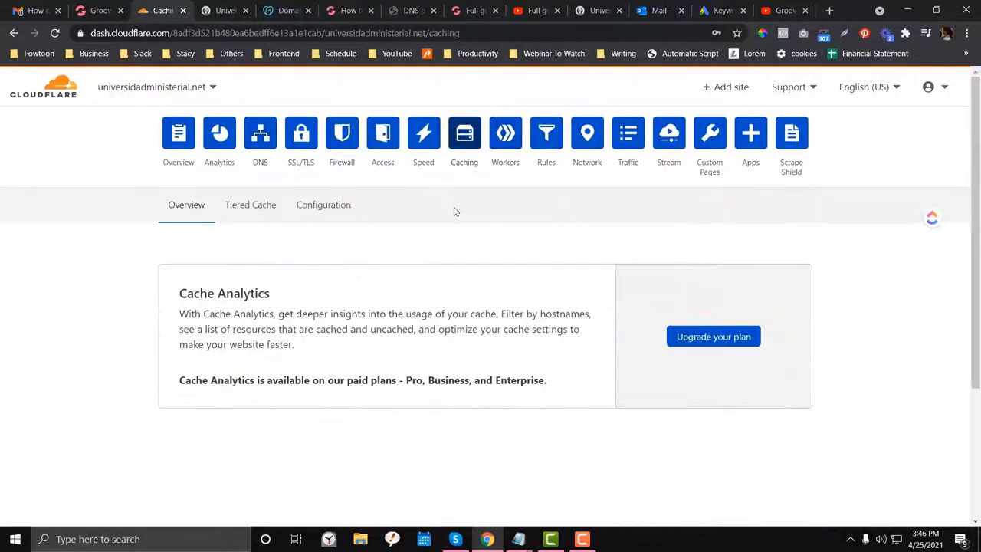
pyautogui.click(546, 136)
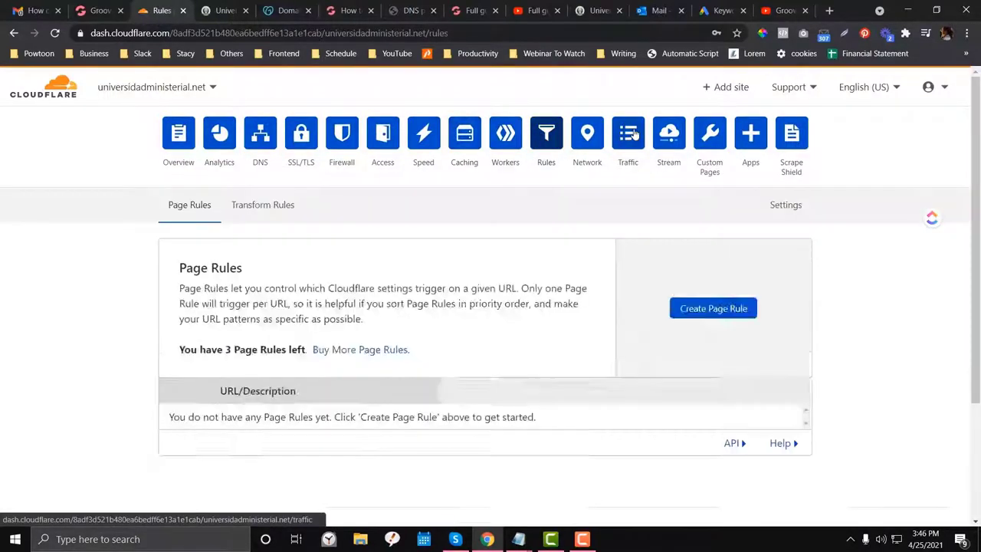
pyautogui.click(627, 136)
pyautogui.click(343, 142)
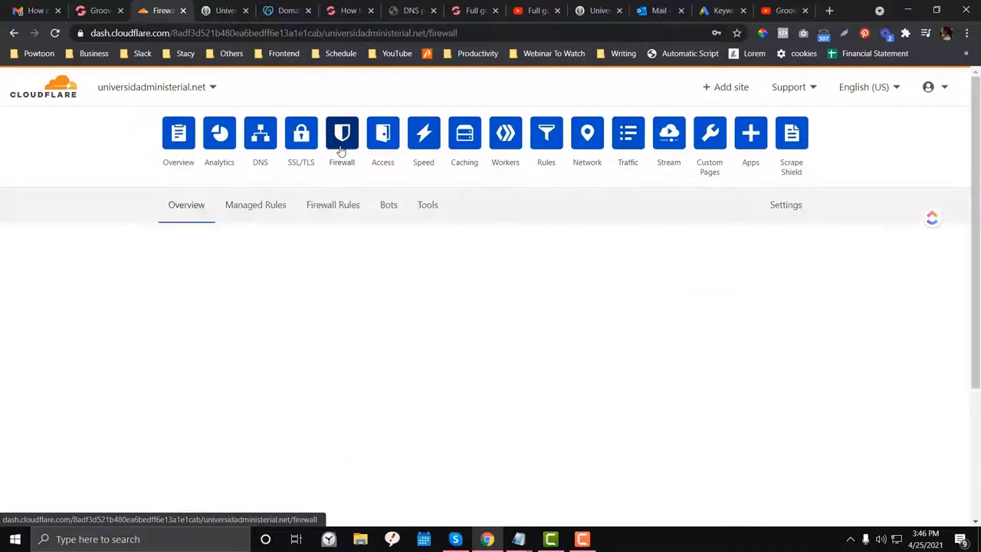
pyautogui.click(178, 136)
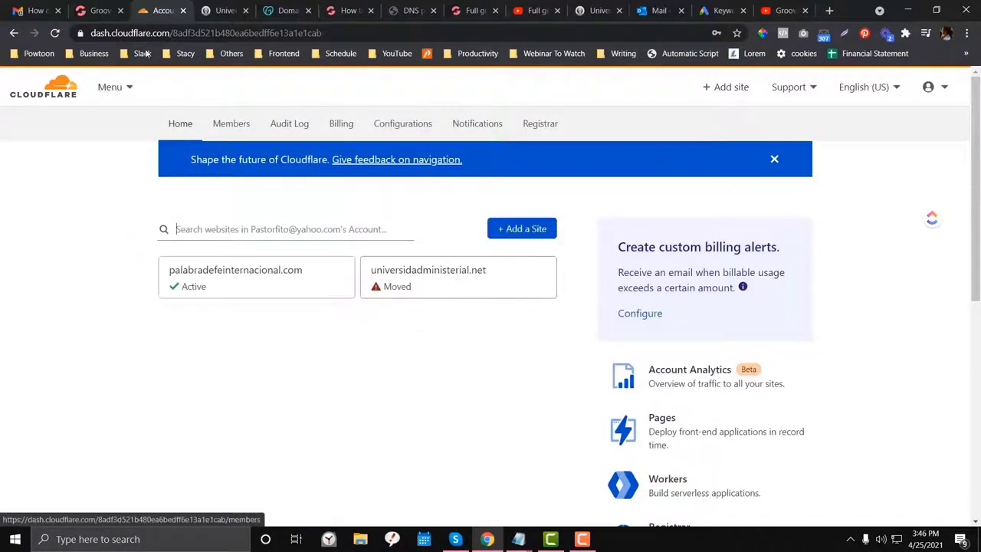
# - Check GroovePages' records for the domain: A 51.161.92.185 and www CNAME host10.groovepages.com
pyautogui.click(99, 11)
pyautogui.scroll(-1, 235, 307)
pyautogui.scroll(1, 234, 309)
pyautogui.scroll(-1, 235, 309)
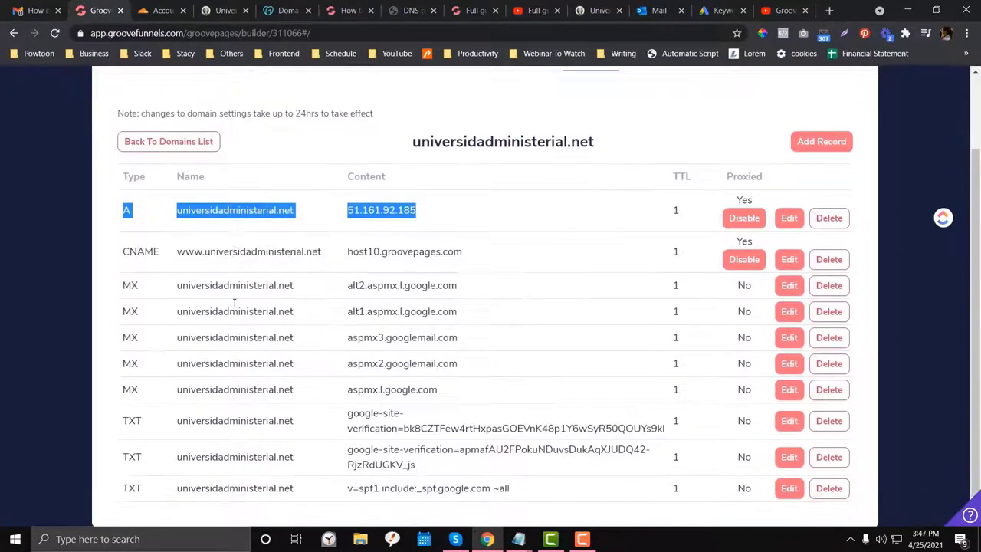
# - Cancel GrooveFunnels' My Account settings and move to GoDaddy's DNS Management tab
pyautogui.scroll(1, 161, 294)
pyautogui.scroll(-1, 161, 295)
pyautogui.scroll(1, 160, 294)
pyautogui.click(842, 86)
pyautogui.click(161, 10)
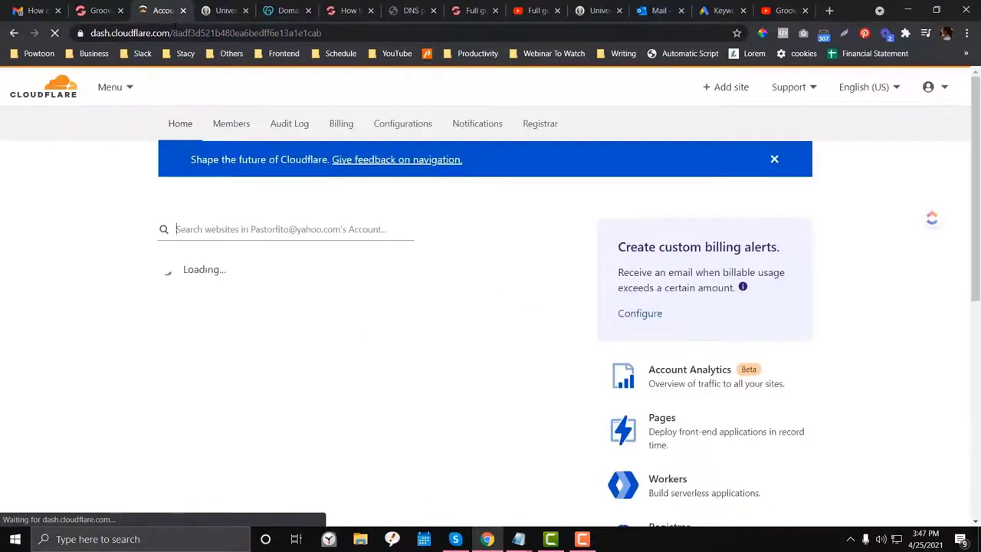
pyautogui.click(283, 10)
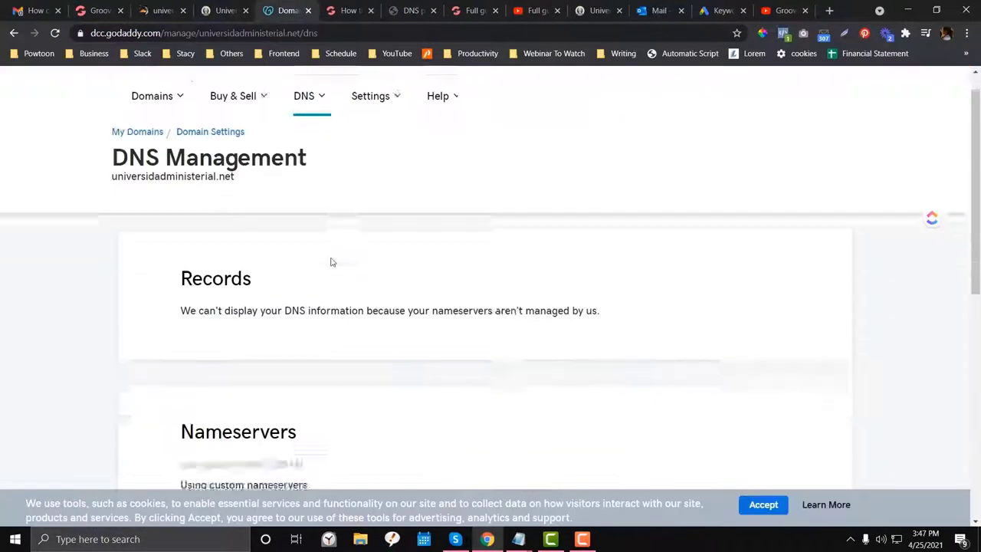
# - Reload GoDaddy's DNS page and check the nameservers now show clint.ns.cloudflare.com
pyautogui.scroll(-4, 332, 262)
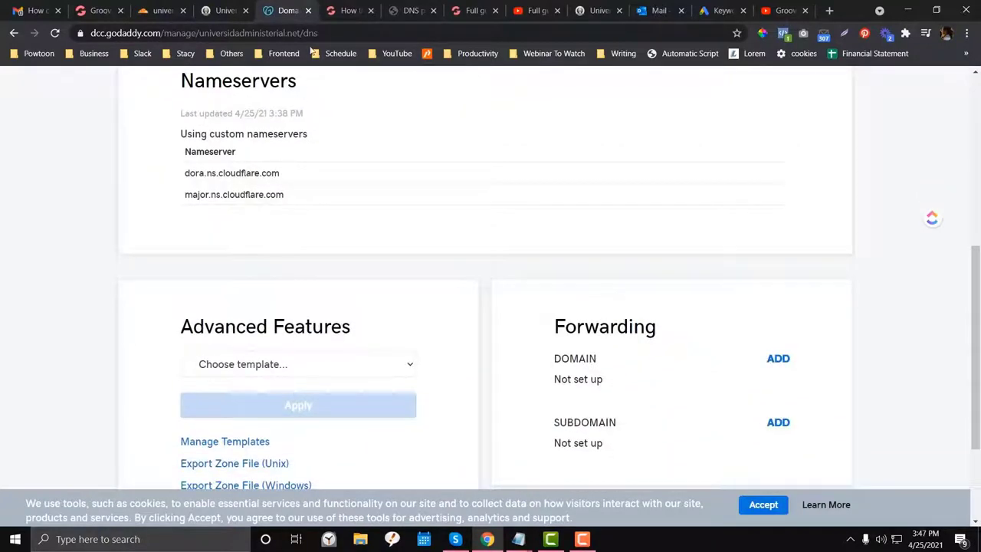
pyautogui.click(230, 33)
pyautogui.press('Return')
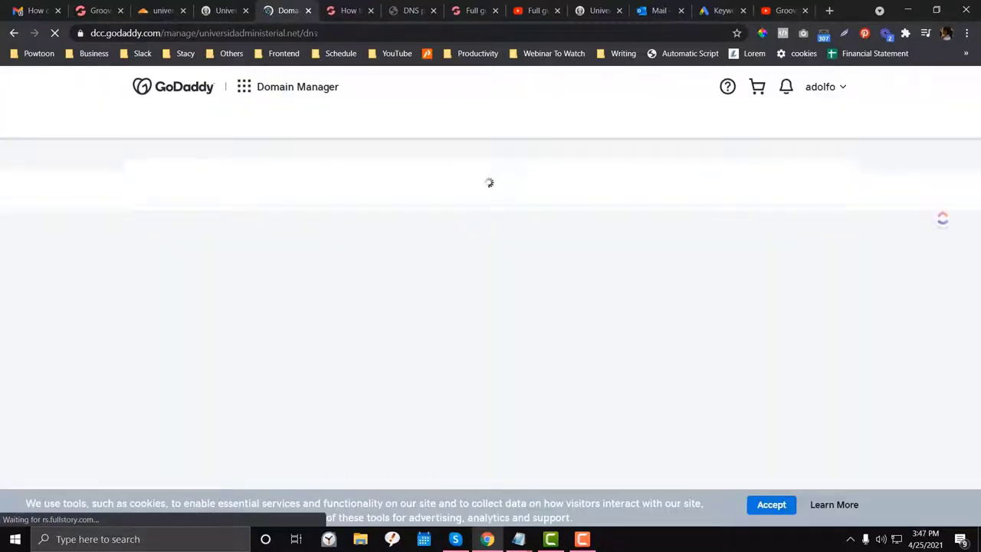
pyautogui.scroll(-4, 322, 224)
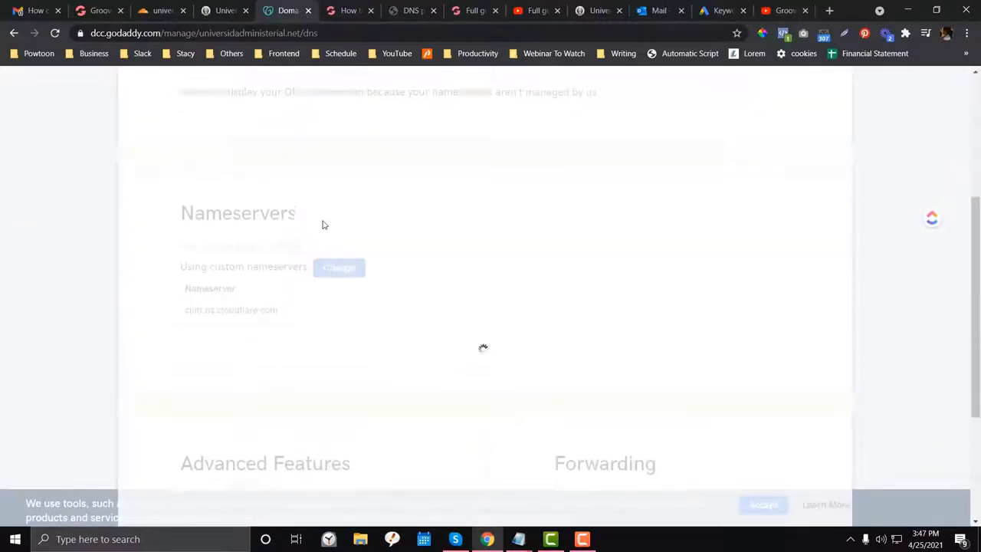